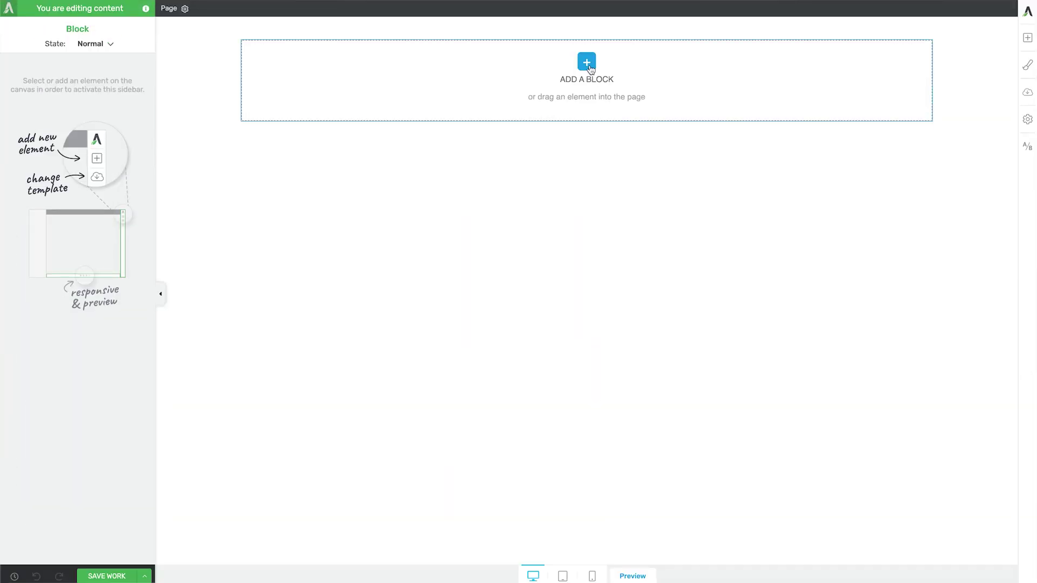
Insert a template block, then add a Statistics block beneath it
click(68, 234)
click(467, 404)
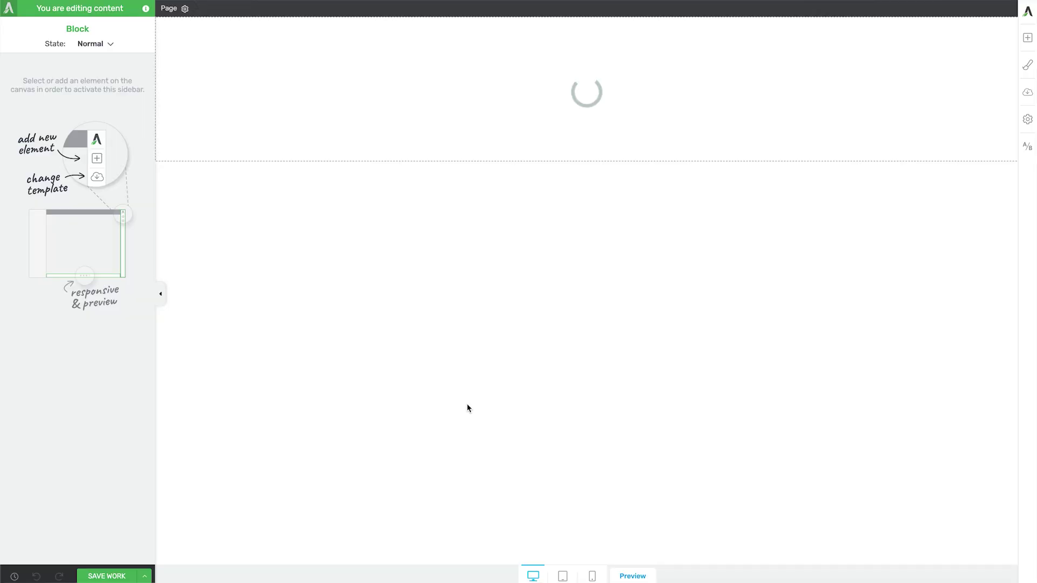
click(586, 359)
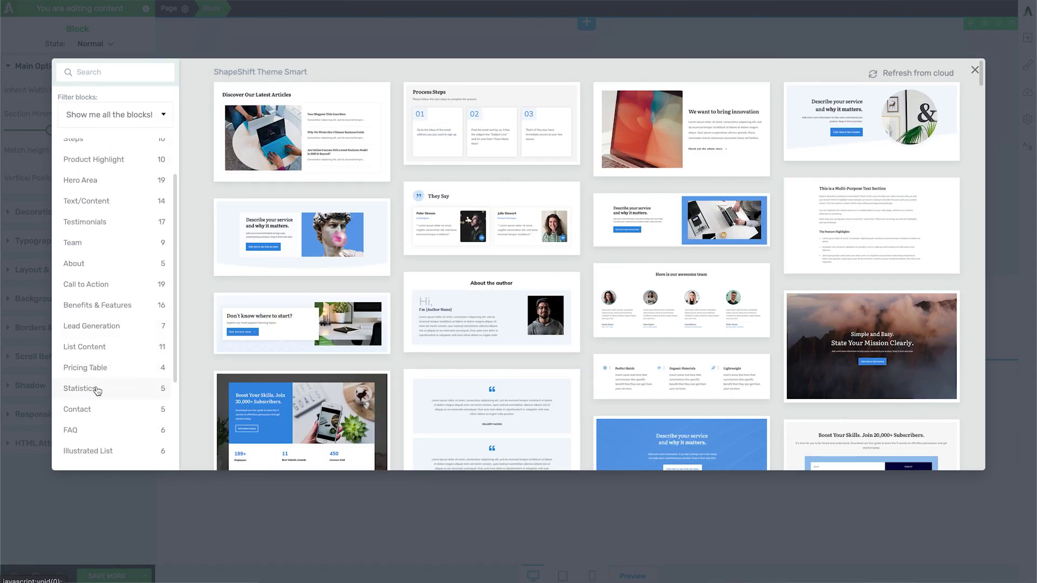
click(98, 390)
click(303, 100)
Add a multi-purpose Text/Content section below, then look over the block filters without changing them
click(586, 513)
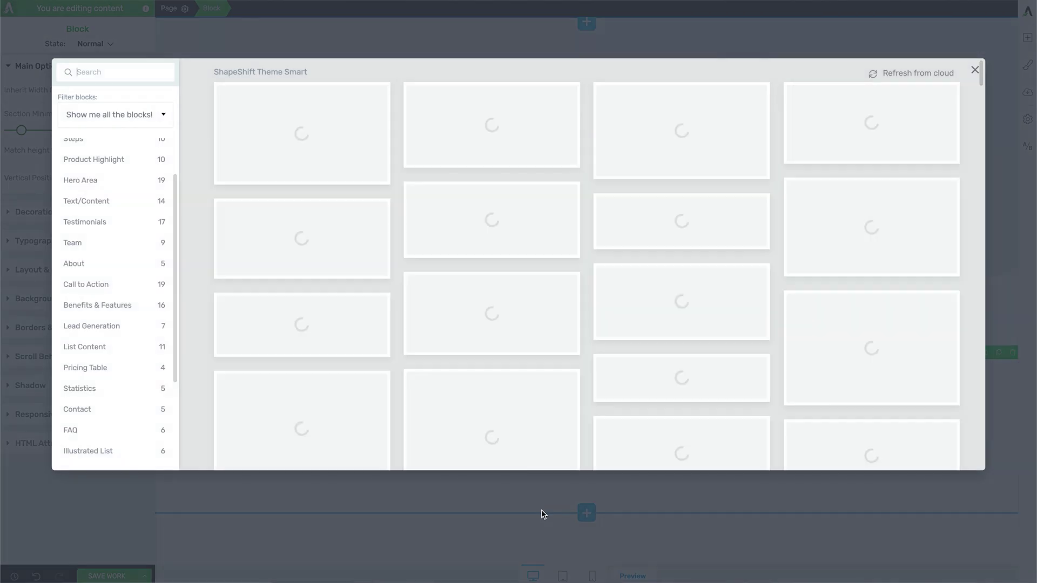
click(100, 201)
click(517, 276)
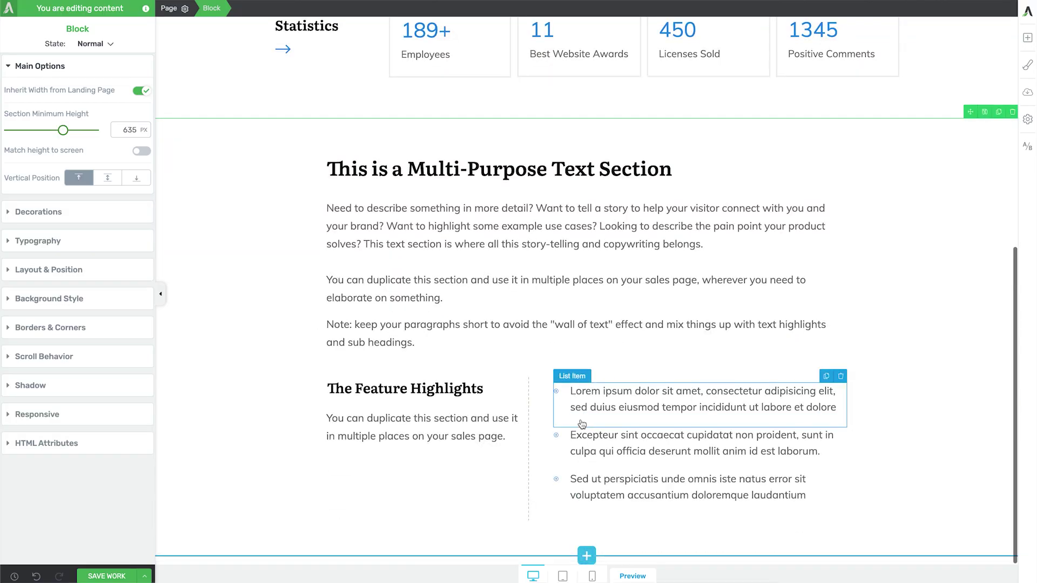
click(586, 555)
click(115, 114)
click(116, 296)
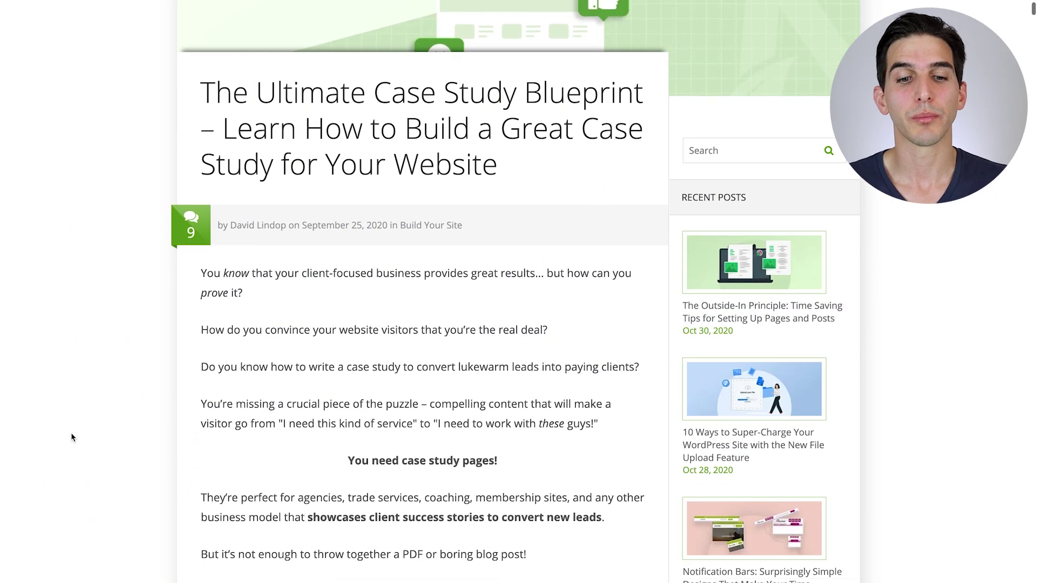
scroll(71, 438, down, 1)
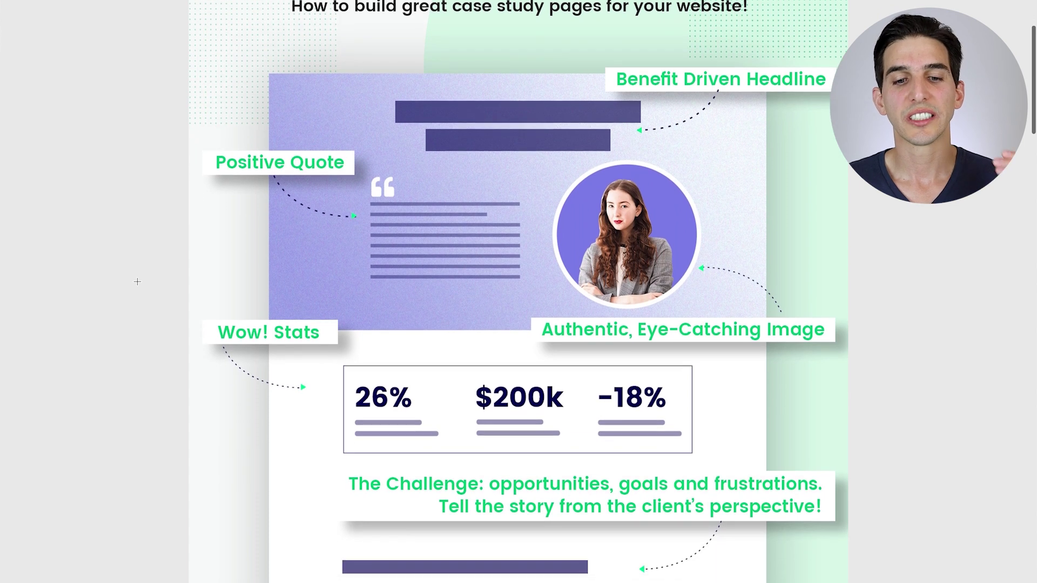
Scroll through the infographic's headline, quote, stats, challenge and solution sections
scroll(137, 282, down, 9)
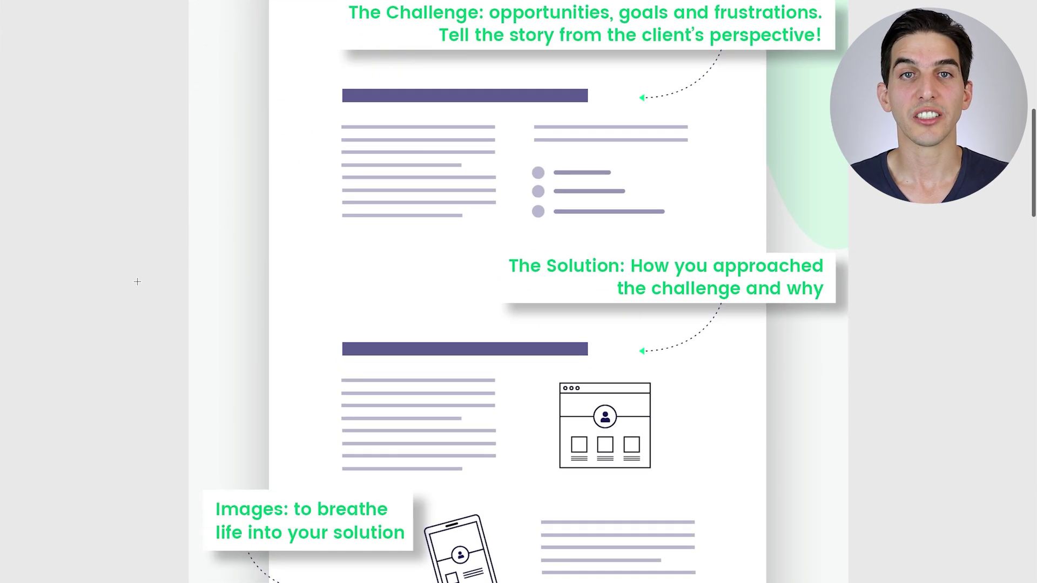
scroll(137, 281, down, 1)
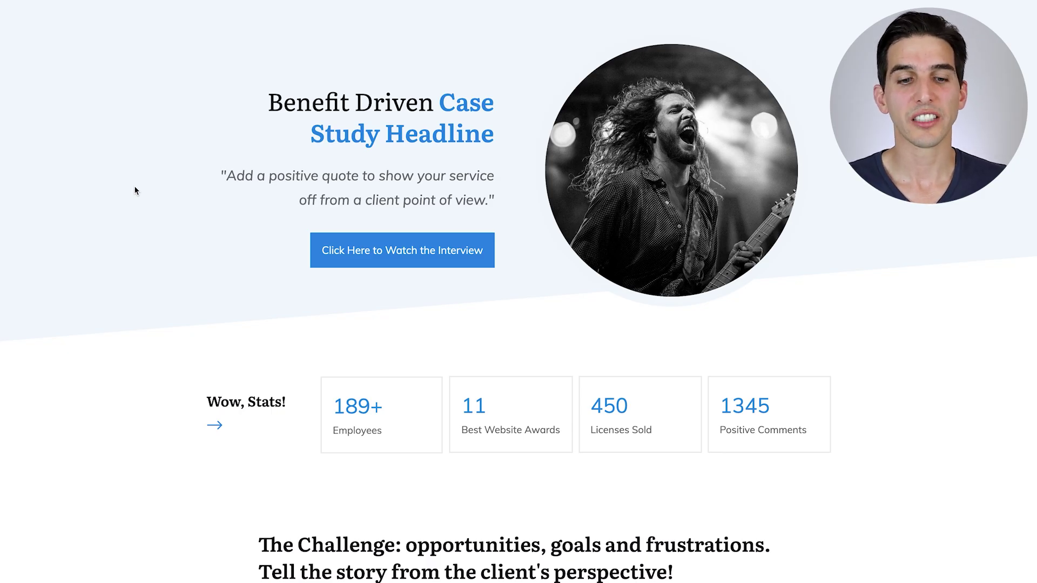
Scroll down the case study page, then jump to the interview video via 'Click Here to Watch the Interview'
scroll(135, 190, down, 5)
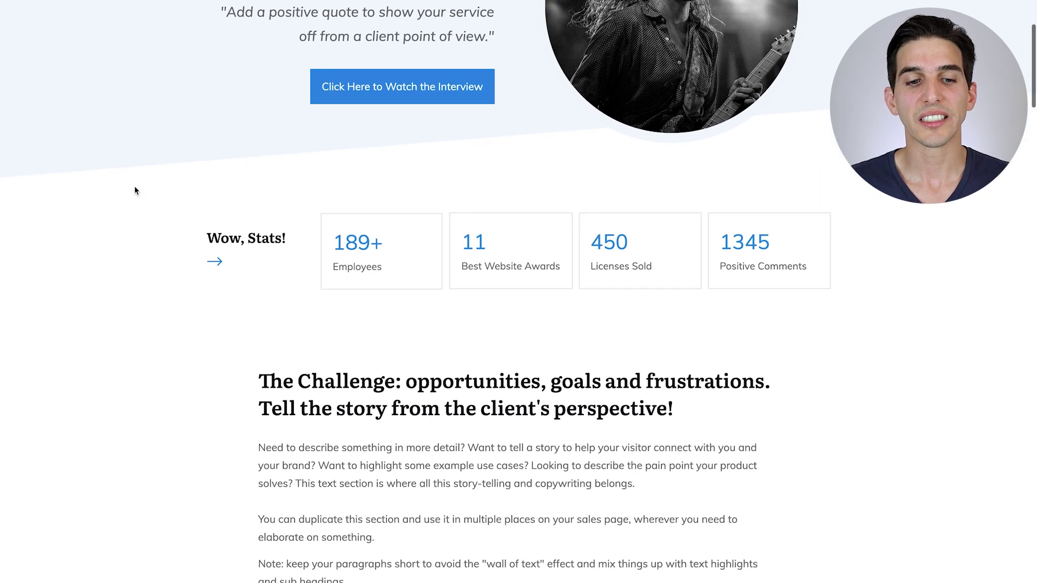
scroll(135, 190, down, 11)
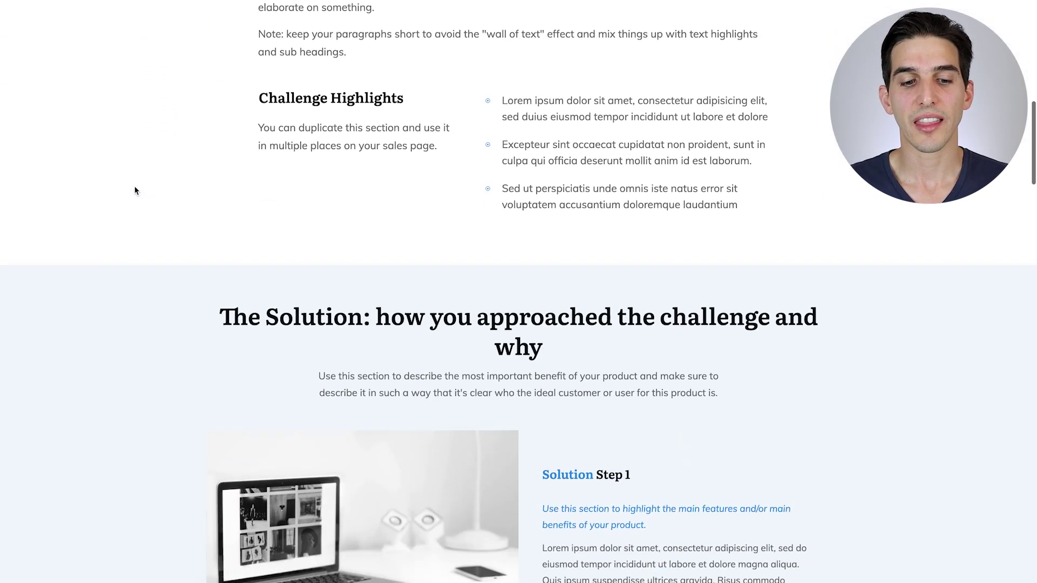
scroll(136, 190, down, 17)
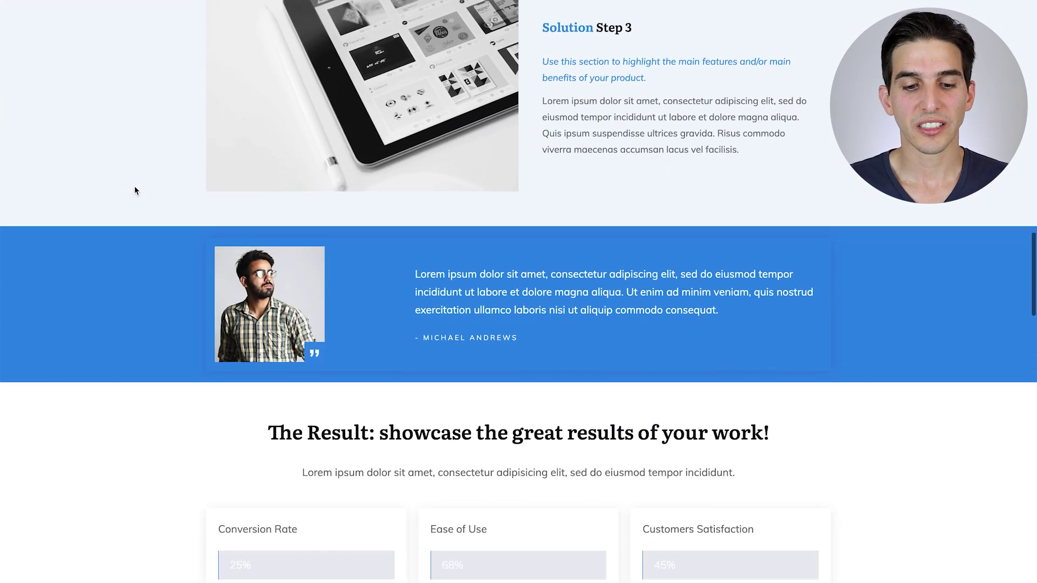
scroll(136, 190, down, 2)
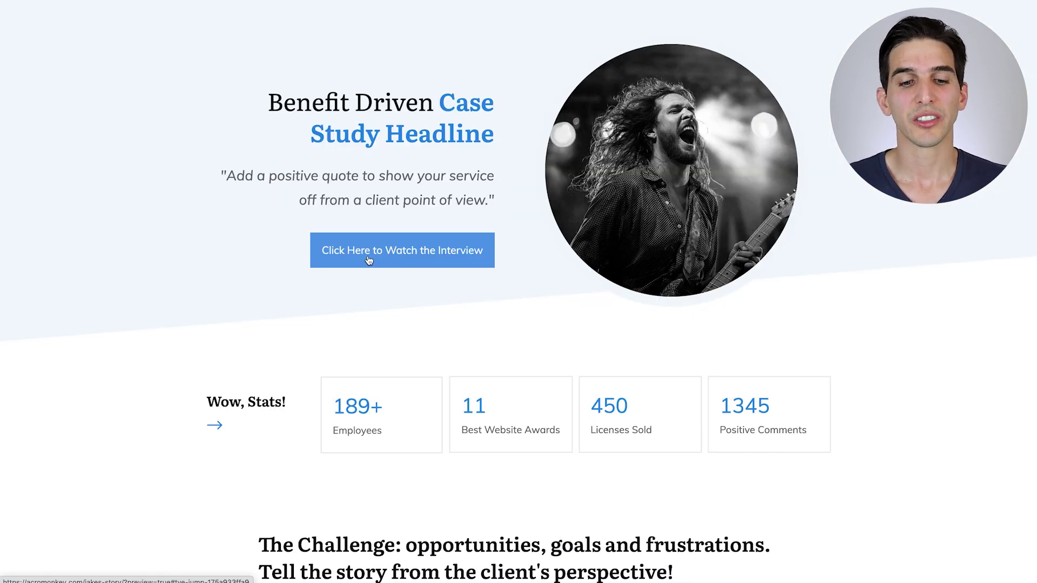
click(369, 260)
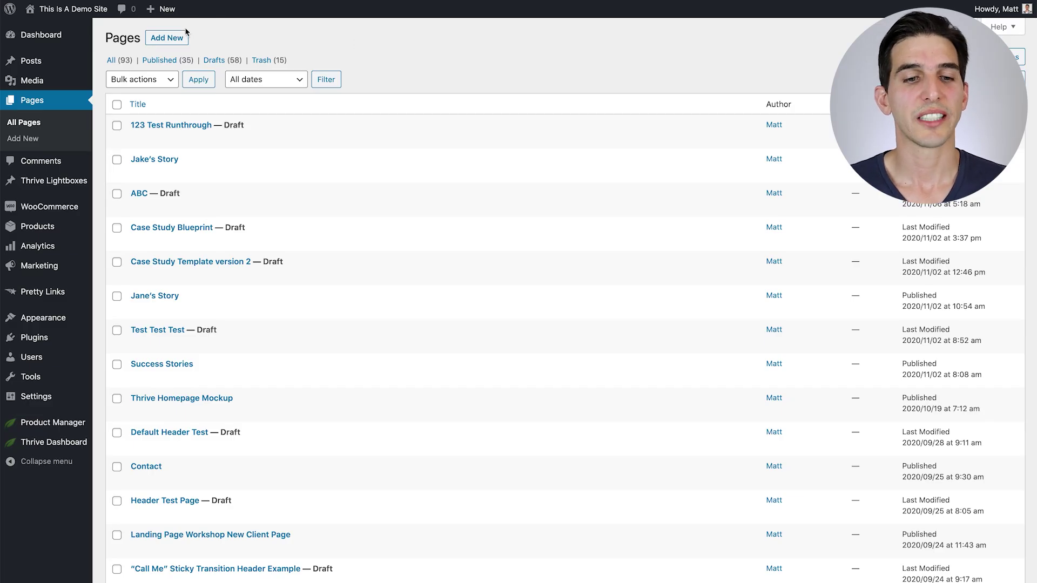
Add a new page titled 'Case Study Template' and save it as a draft
click(173, 39)
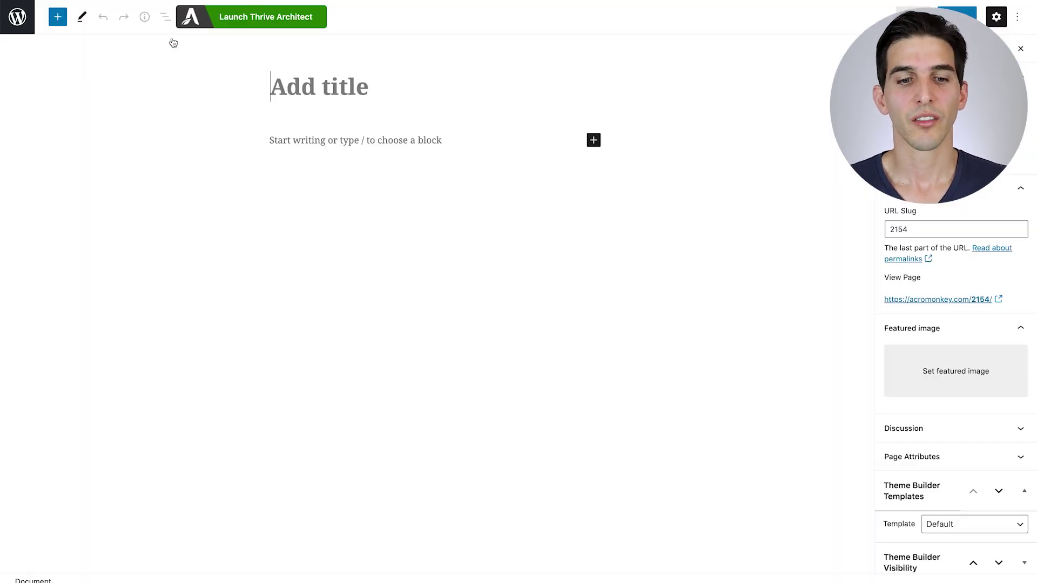
text(C)
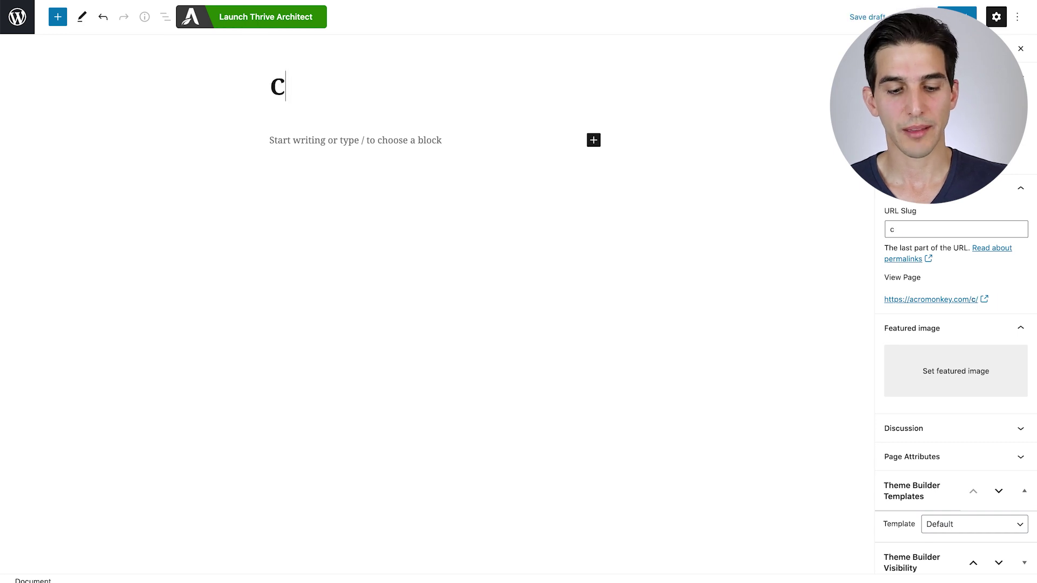
text(ase Stud)
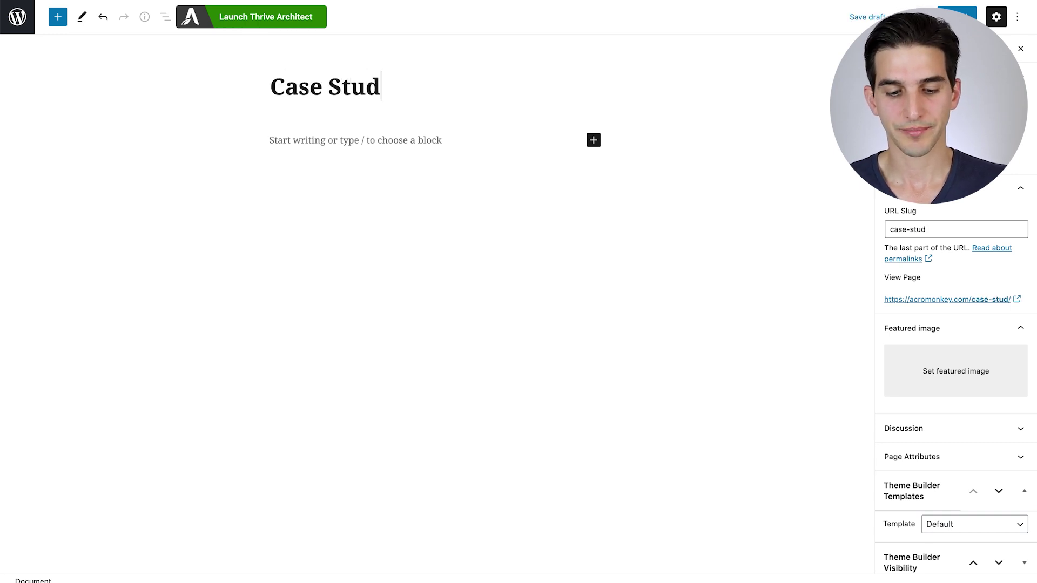
text(y Template)
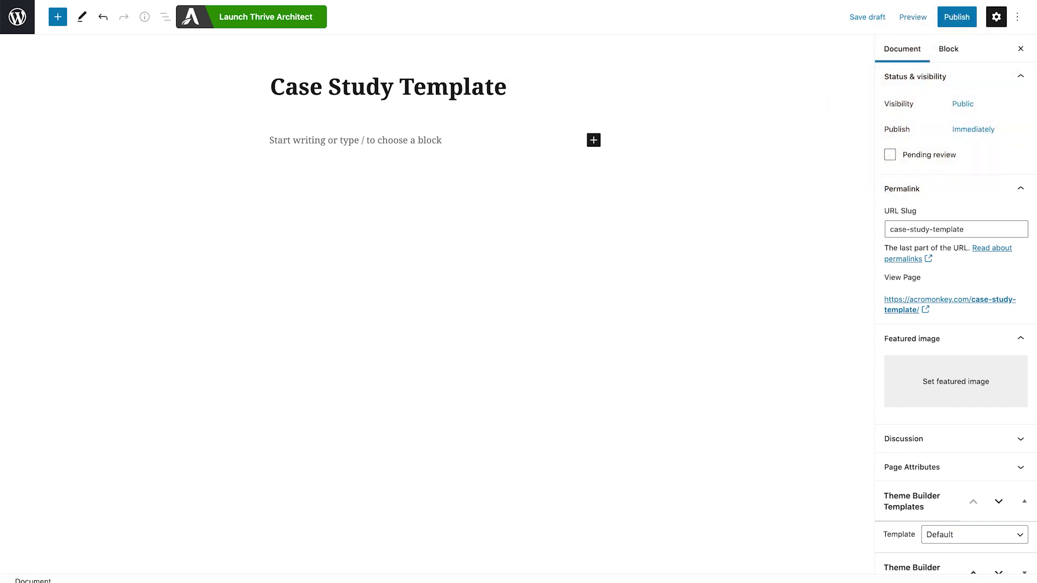
click(863, 21)
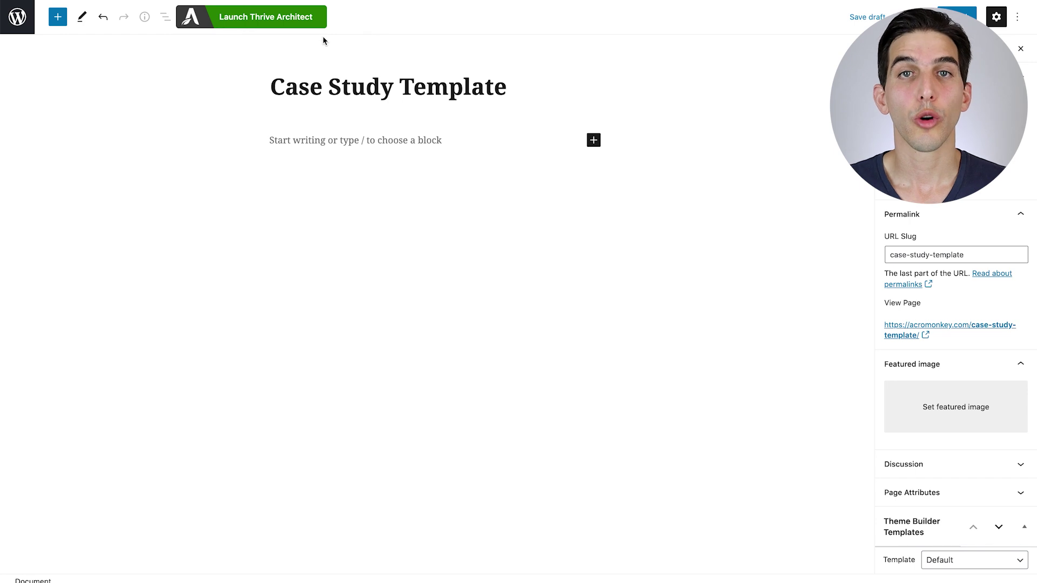
Launch Thrive Architect on a completely blank page and insert the first Hero Area block
click(285, 18)
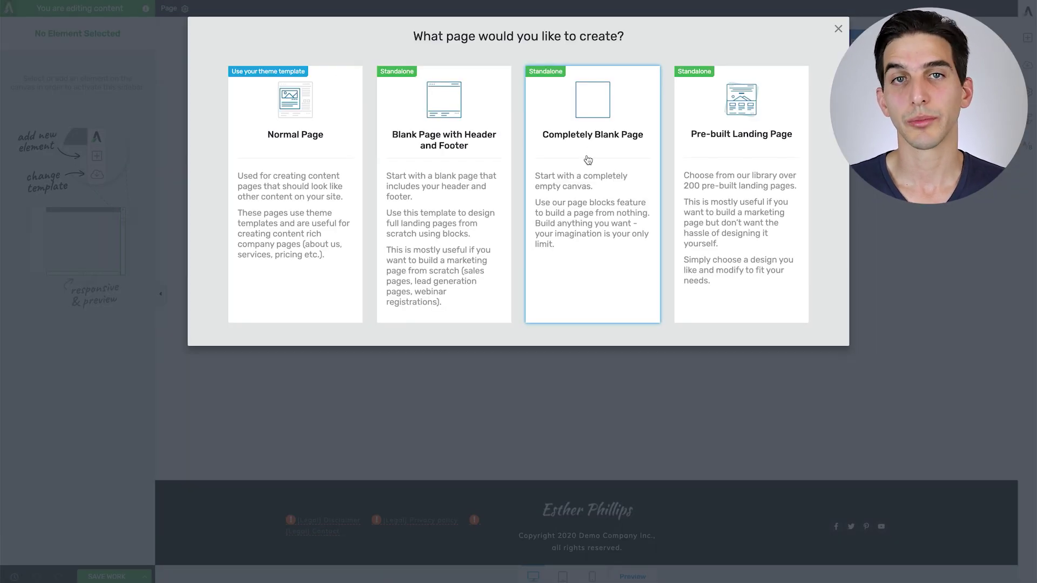
click(588, 160)
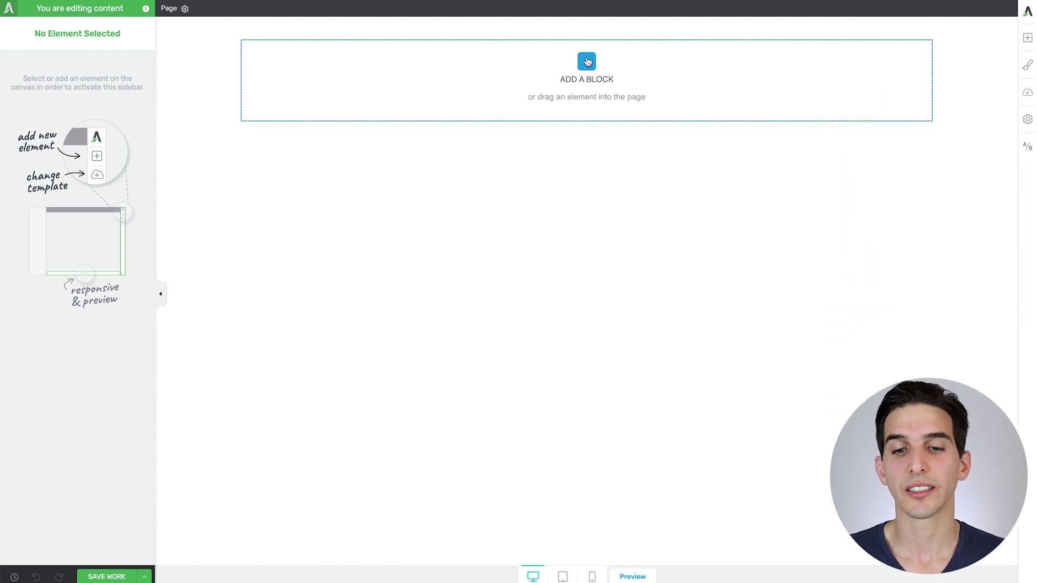
click(587, 62)
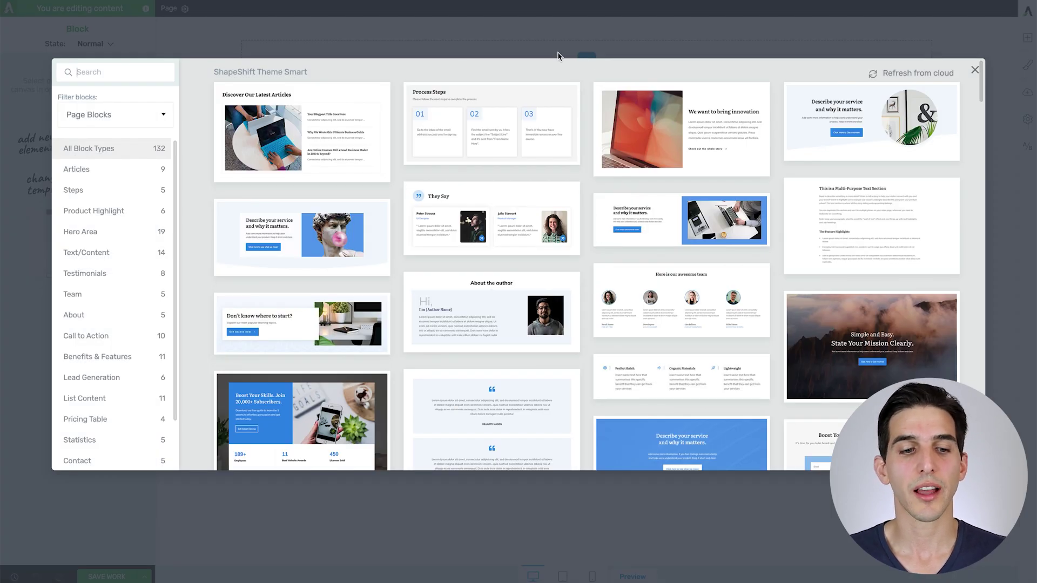
click(101, 236)
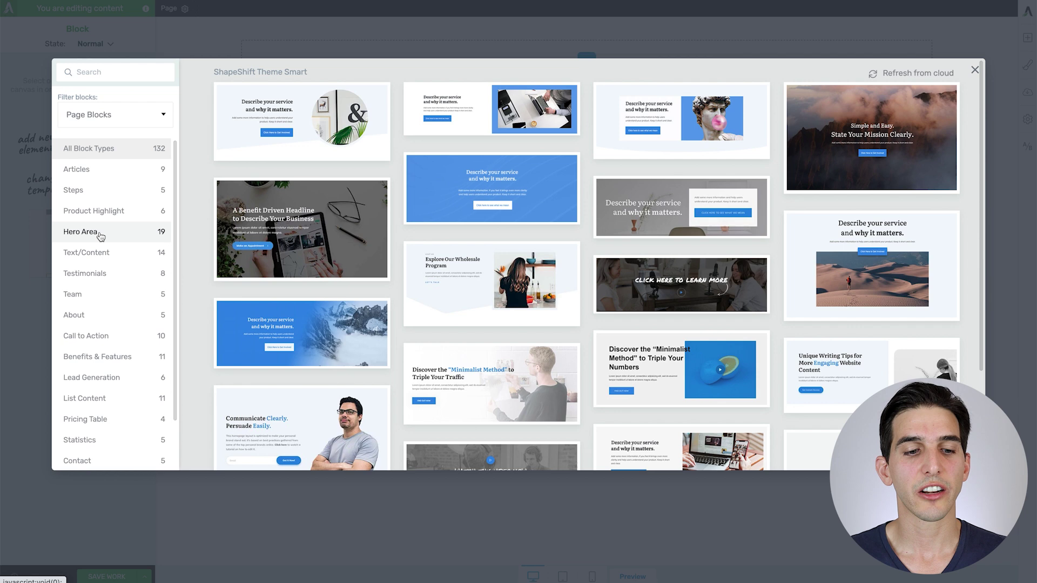
click(276, 129)
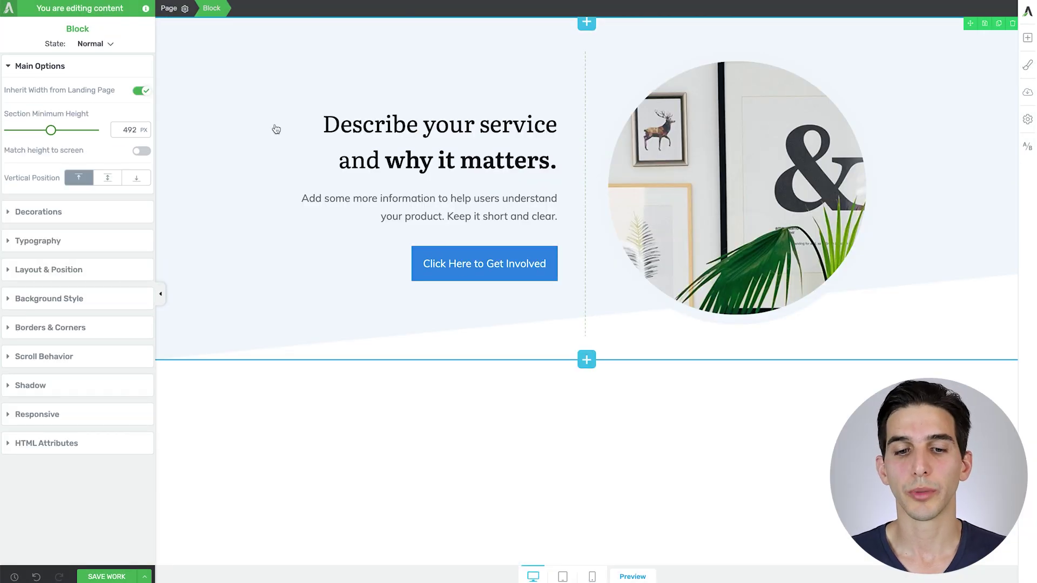
Replace the hero's circular image with the musician photo and set its height to 100
click(767, 171)
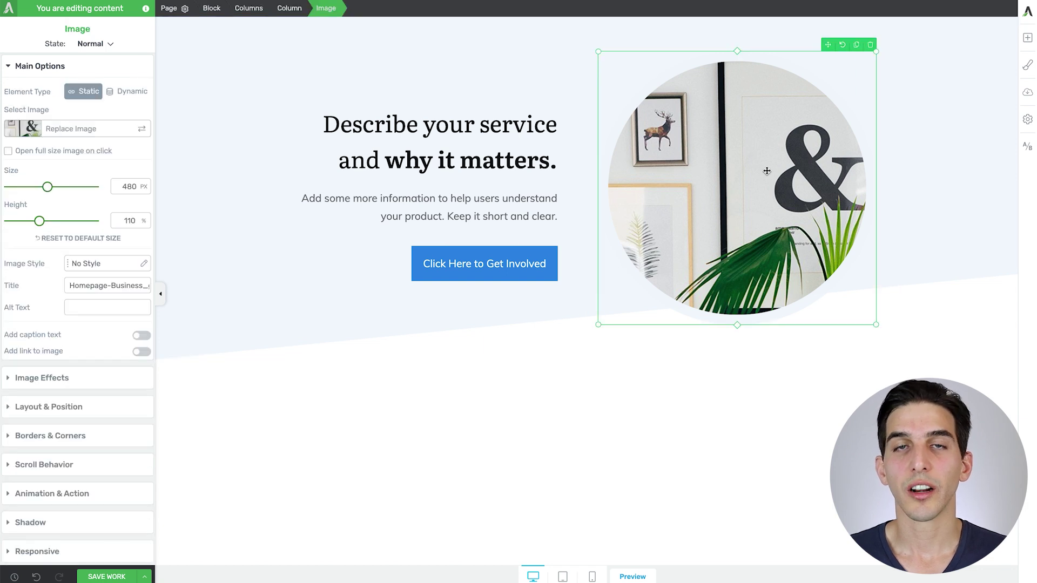
click(27, 131)
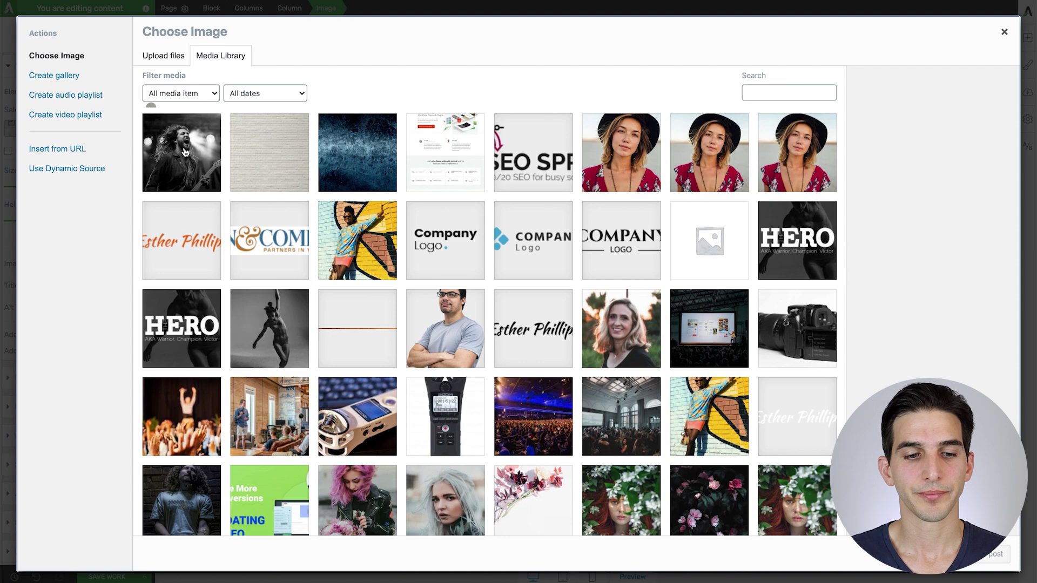
click(984, 556)
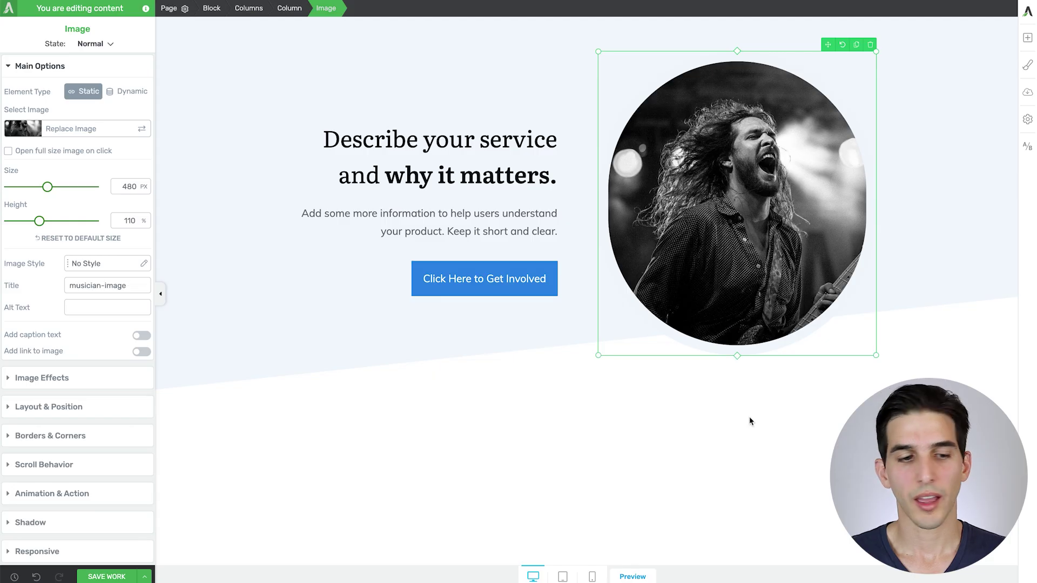
double_click(130, 219)
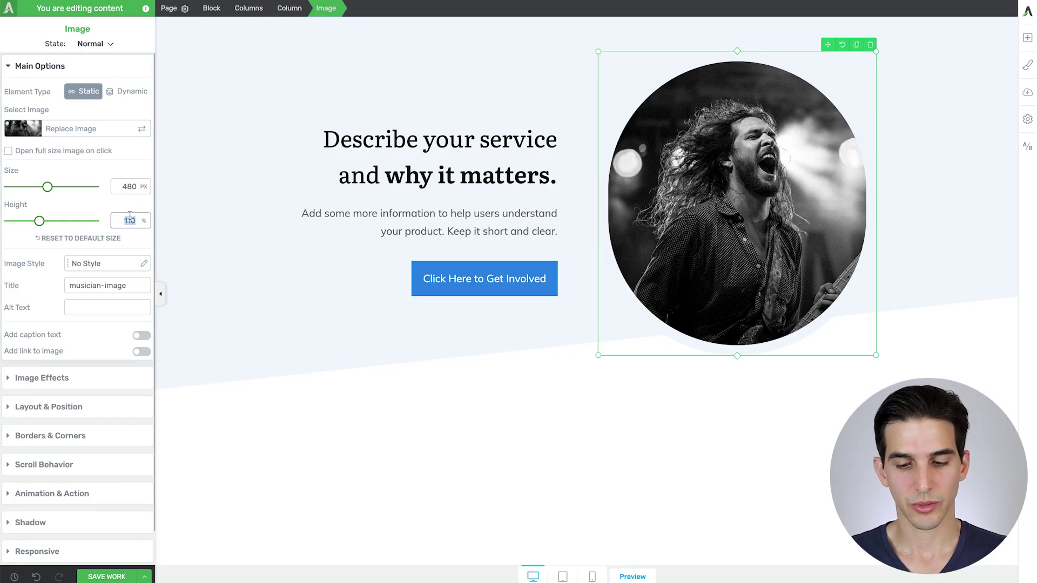
text(100)
click(239, 207)
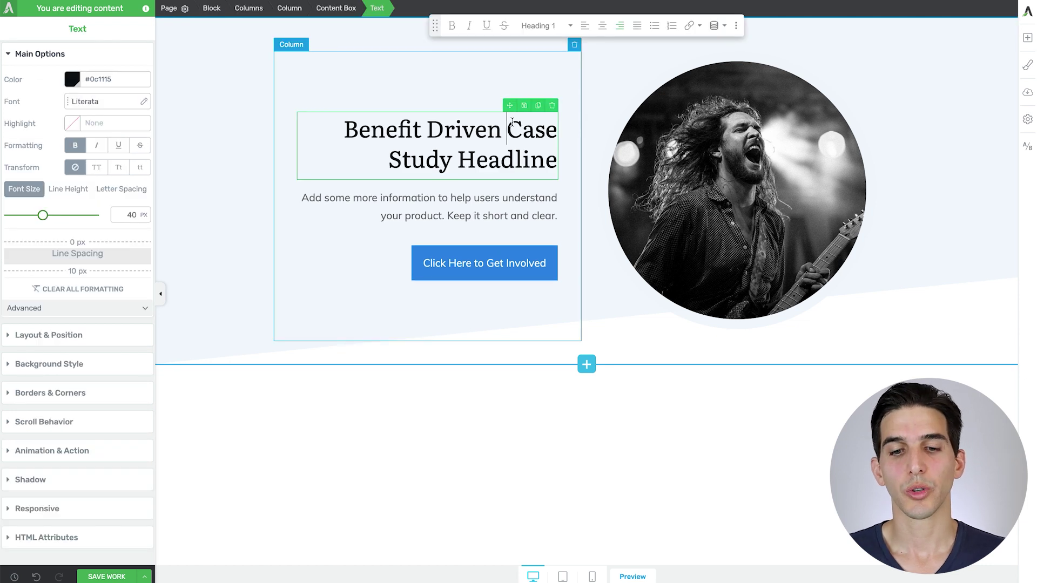
Colour the headline words 'Case Study Headline' blue (#2f8ae7)
drag(512, 124, 555, 157)
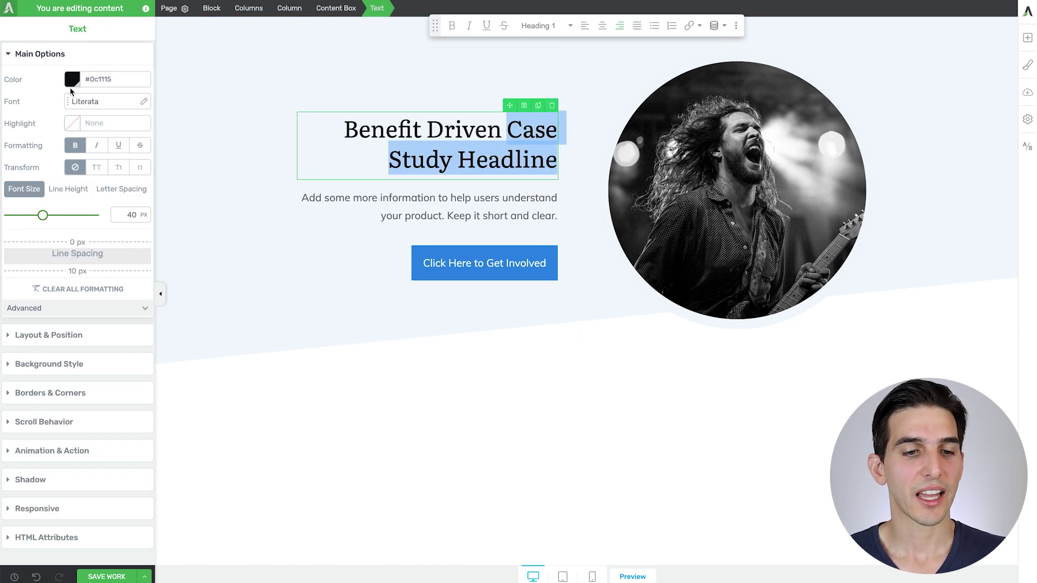
click(72, 79)
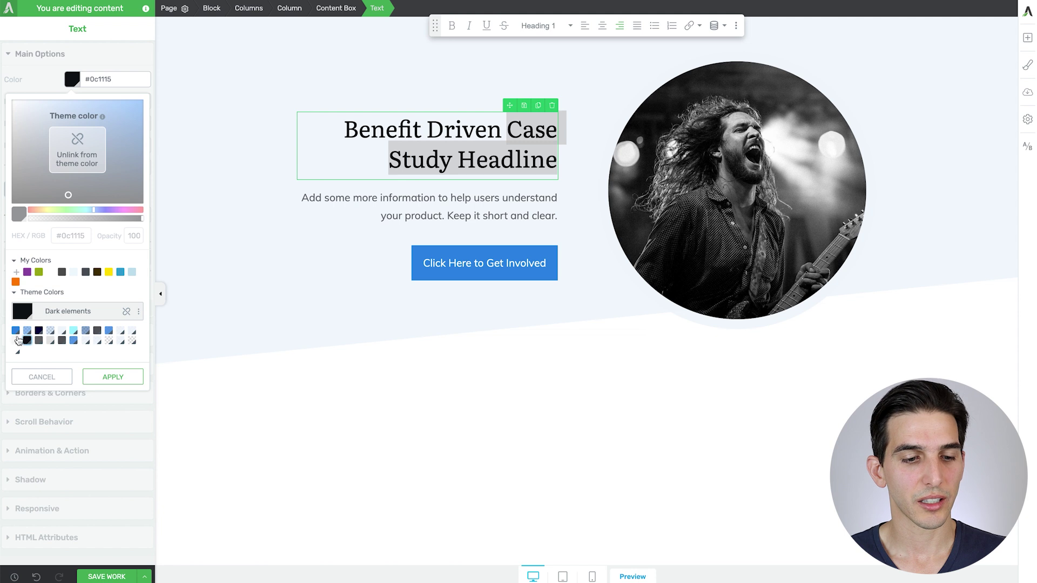
click(16, 330)
click(113, 377)
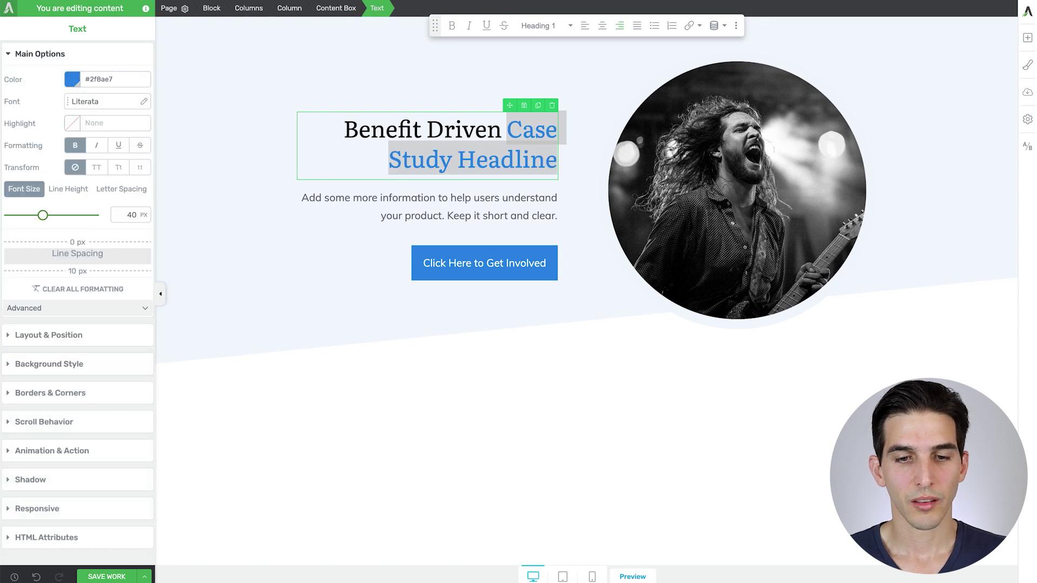
click(507, 71)
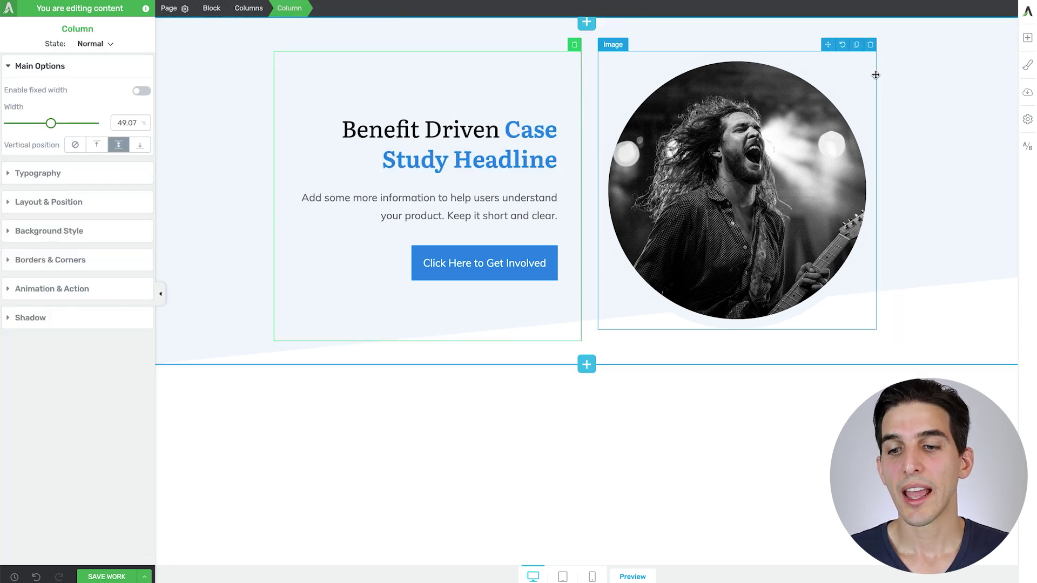
Preview the pink and orange Pallete 01 template colour palettes on the page
click(1029, 69)
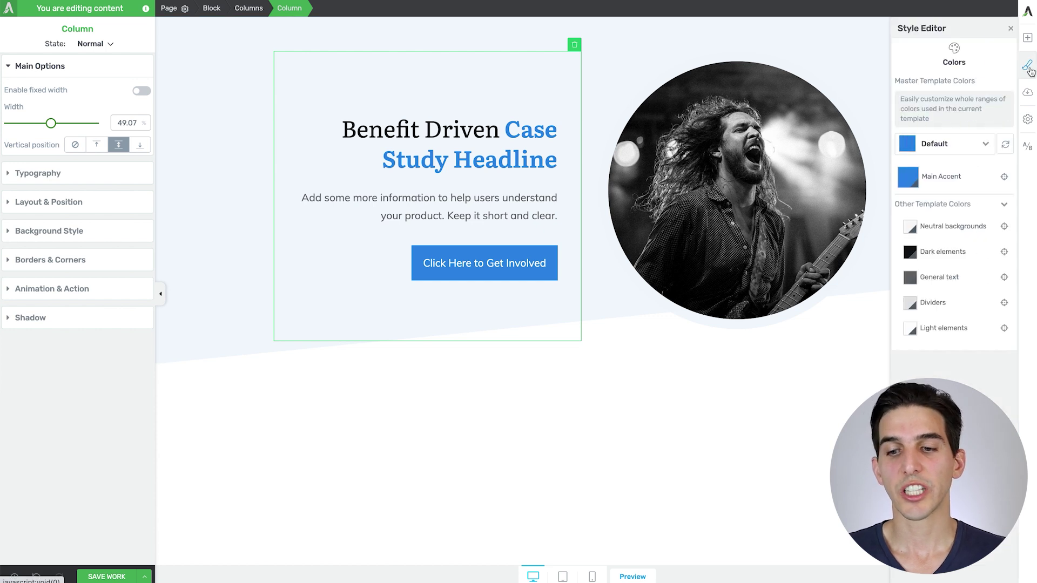
click(943, 144)
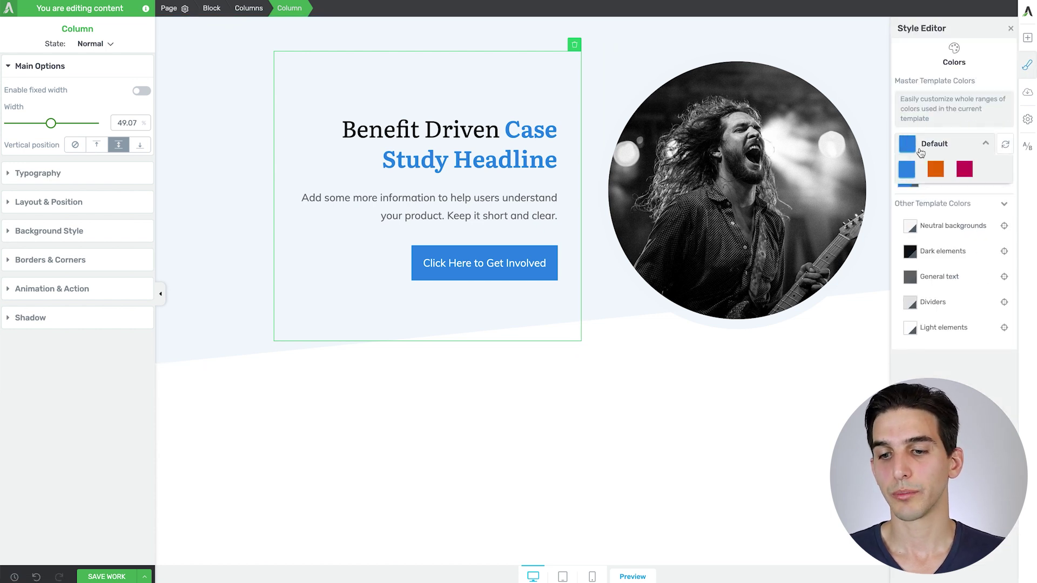
click(965, 171)
click(842, 50)
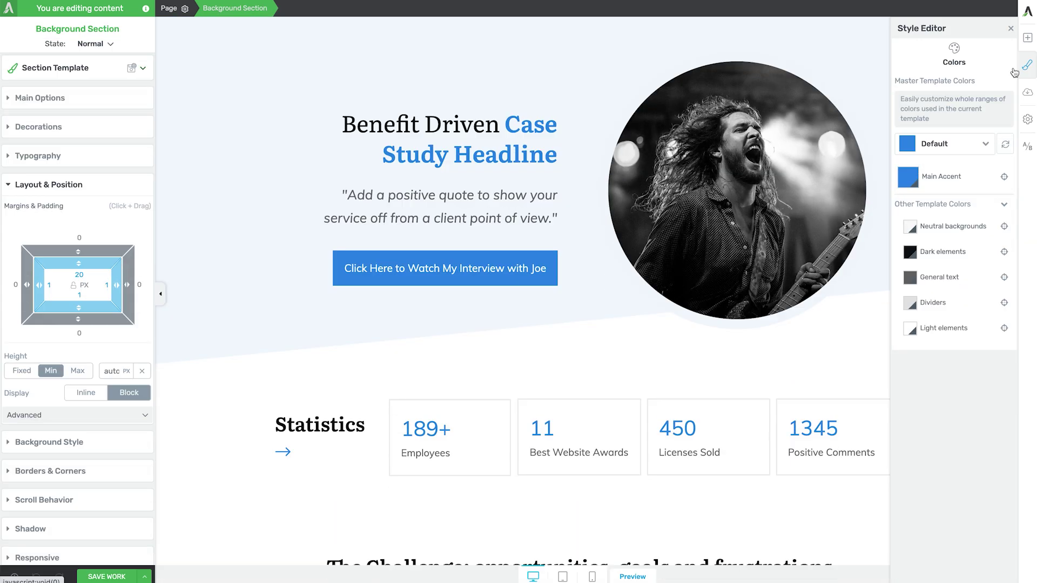
click(943, 143)
click(942, 171)
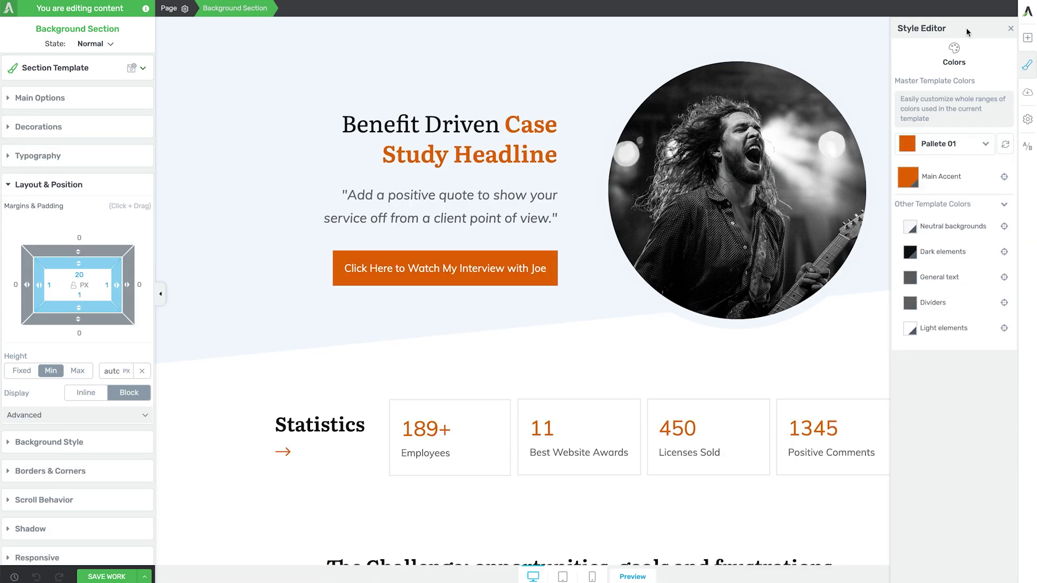
click(1011, 28)
scroll(905, 111, down, 10)
scroll(906, 112, down, 12)
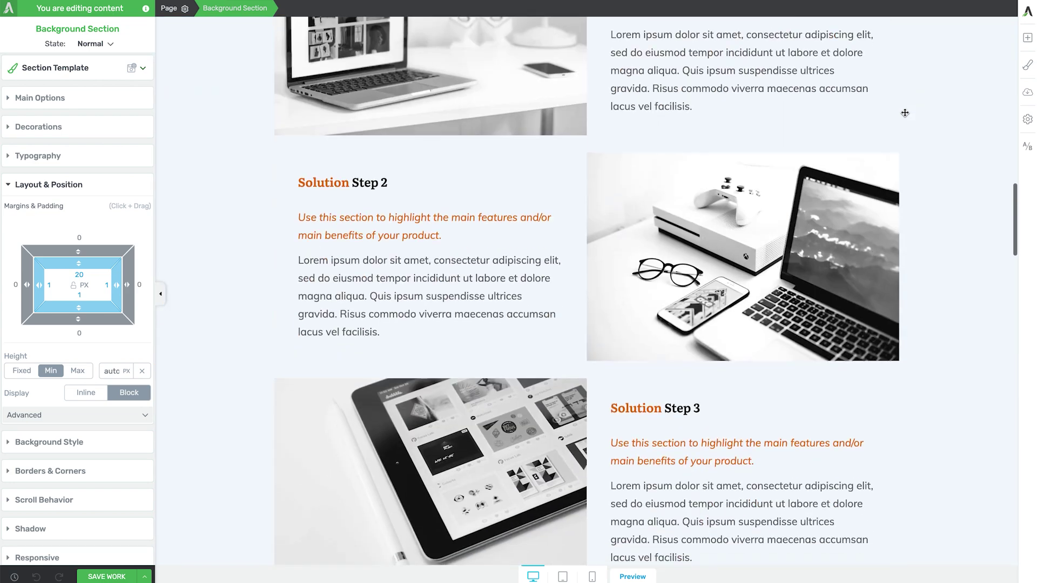
Preview the magenta Pallete 02 palette, then select the hero's text column
click(1028, 65)
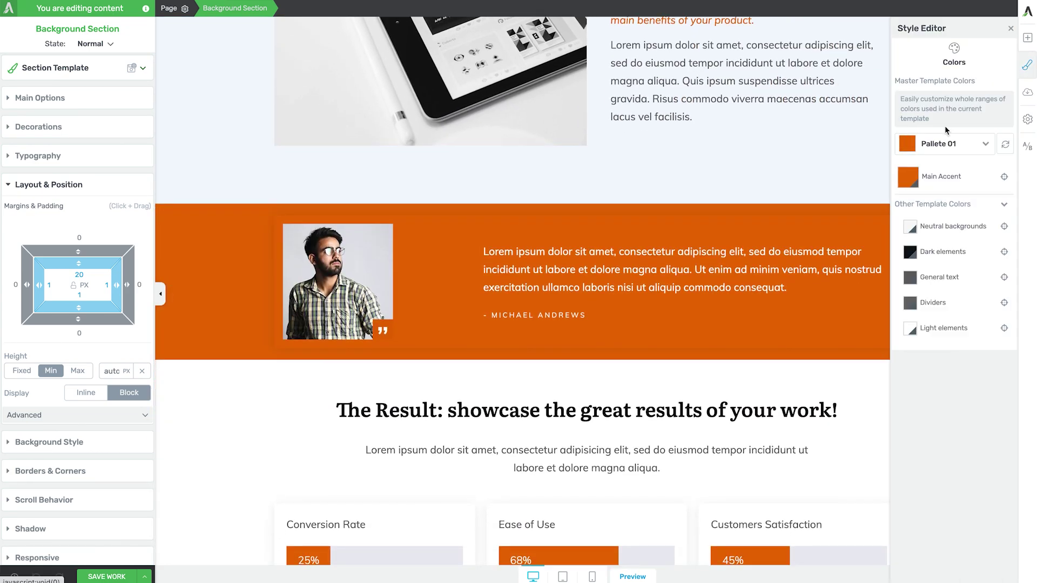
click(946, 144)
click(965, 172)
click(1010, 28)
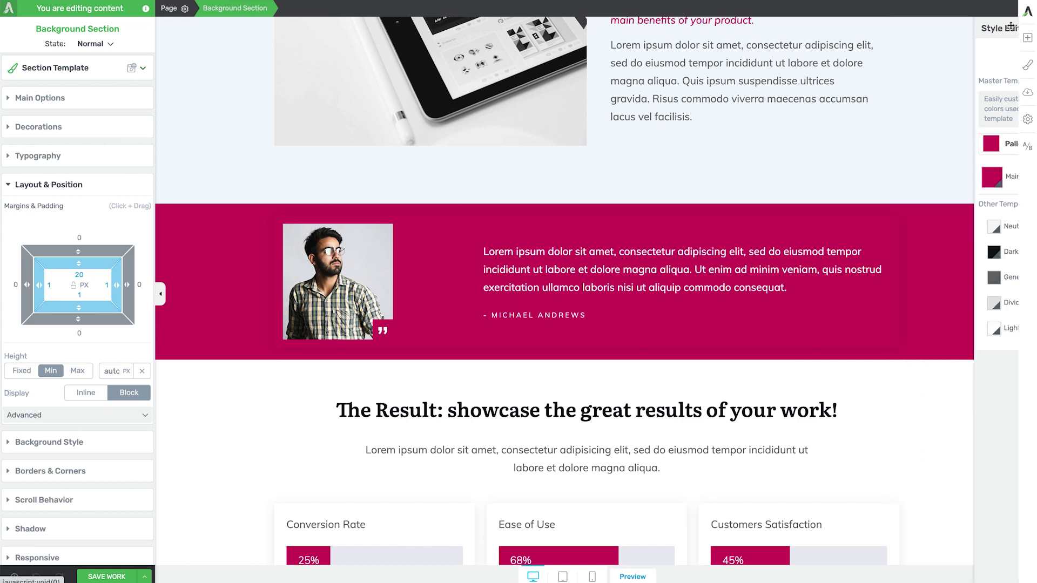
scroll(934, 156, down, 15)
scroll(935, 155, down, 8)
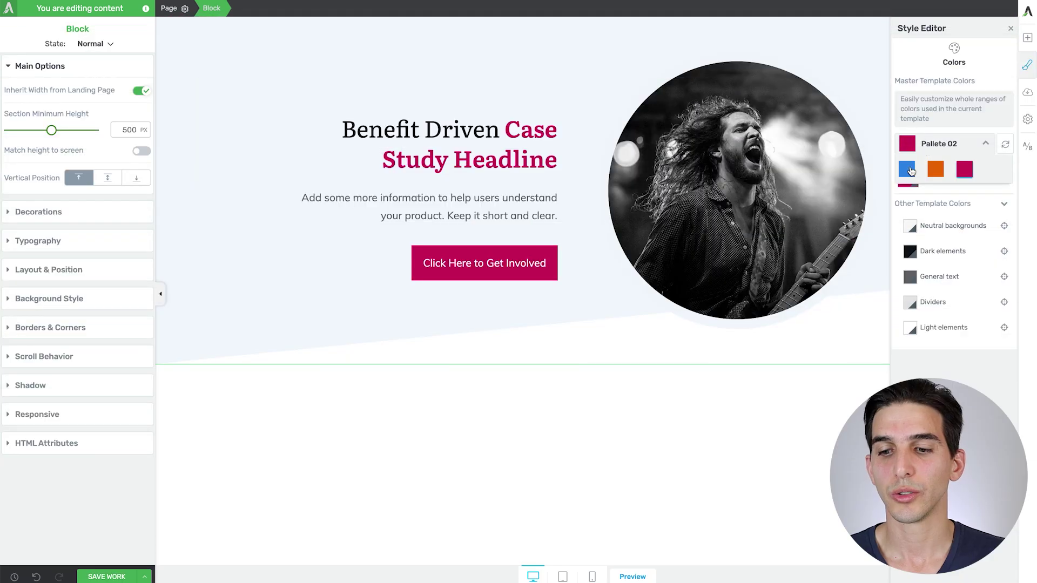
click(909, 177)
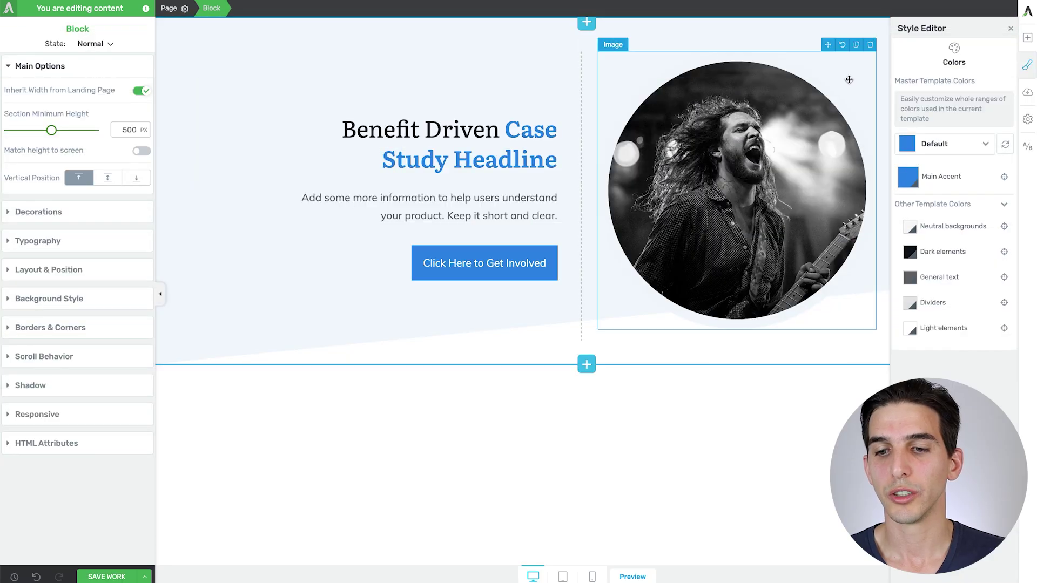
click(279, 236)
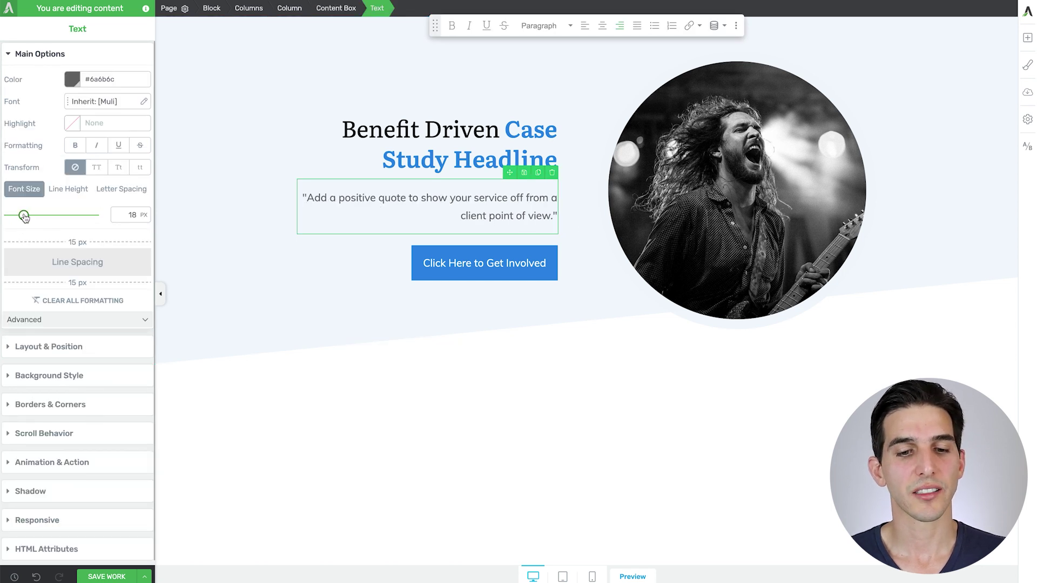
Enlarge the hero quote text from 18 to 23 px
drag(24, 216, 28, 217)
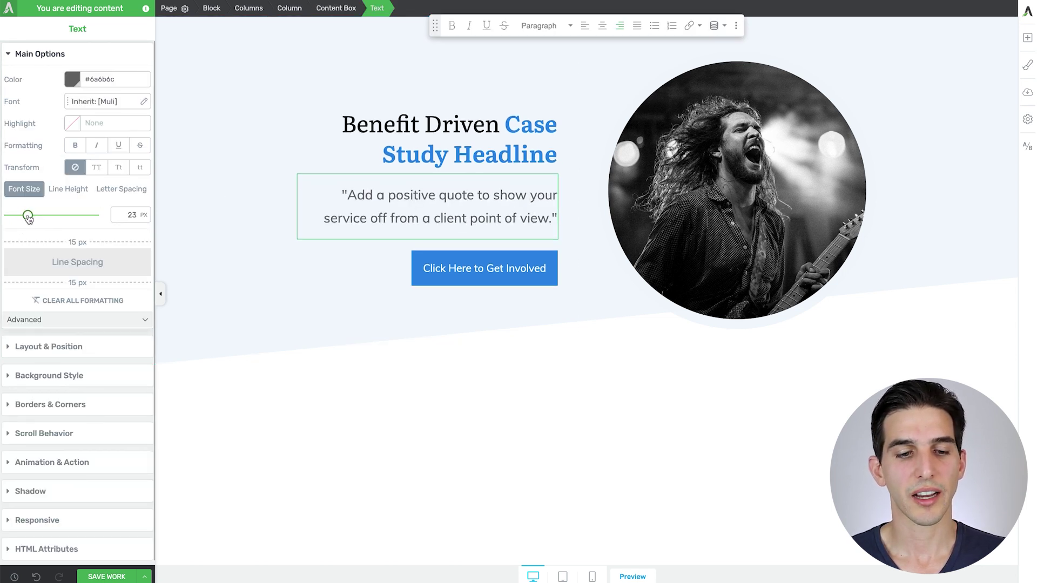
triple_click(353, 218)
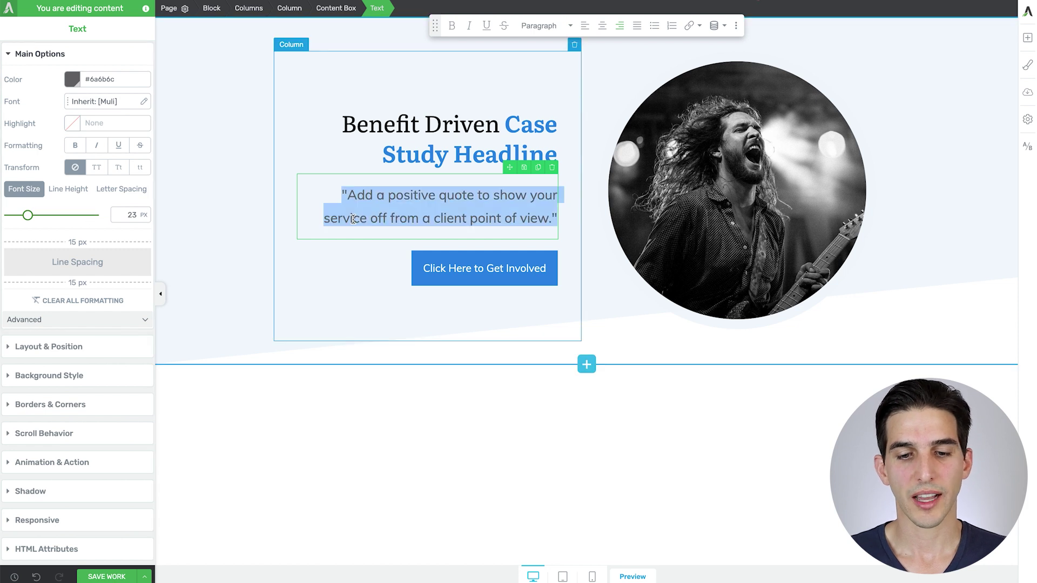
click(318, 275)
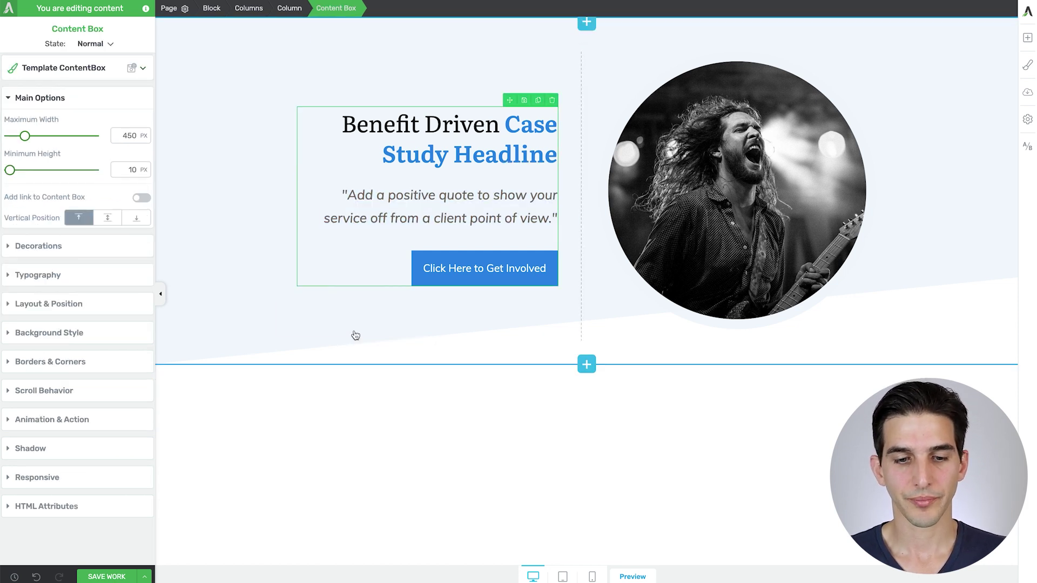
click(382, 347)
Replace 'Get Involved' in the button label with an invitation to watch the client interview
click(447, 278)
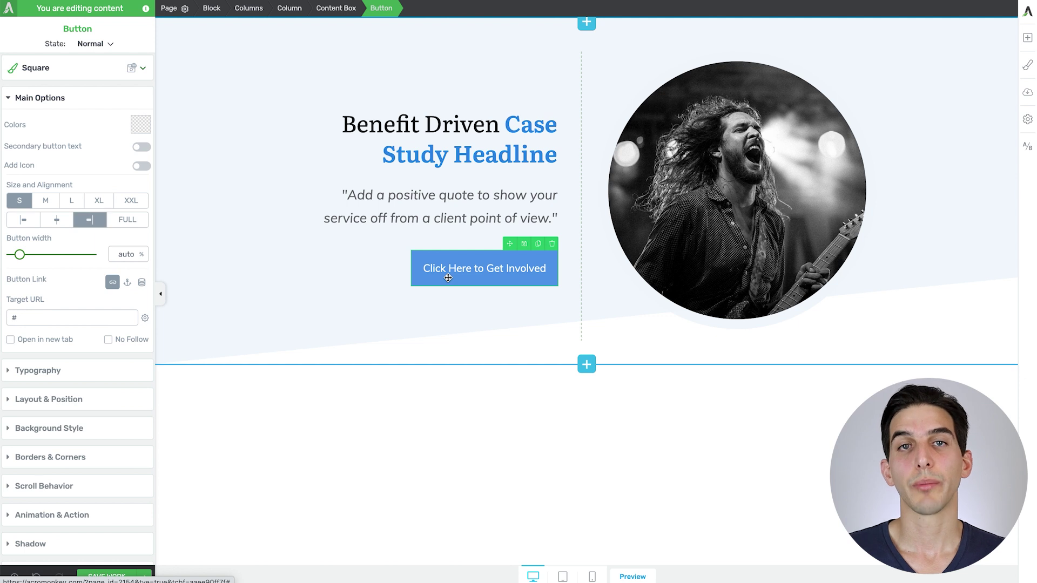
click(484, 268)
drag(486, 268, 555, 269)
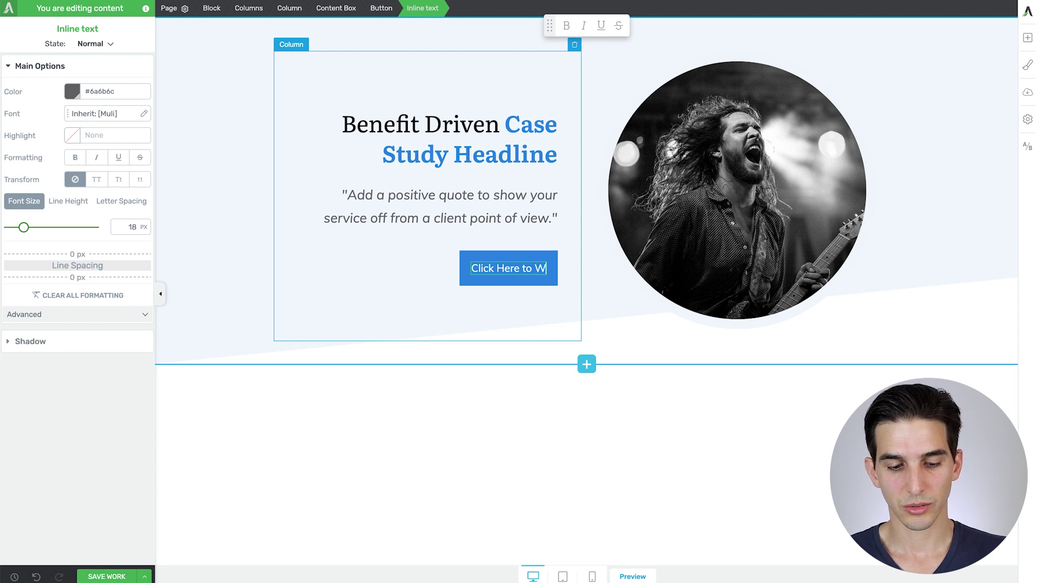
text(atch )
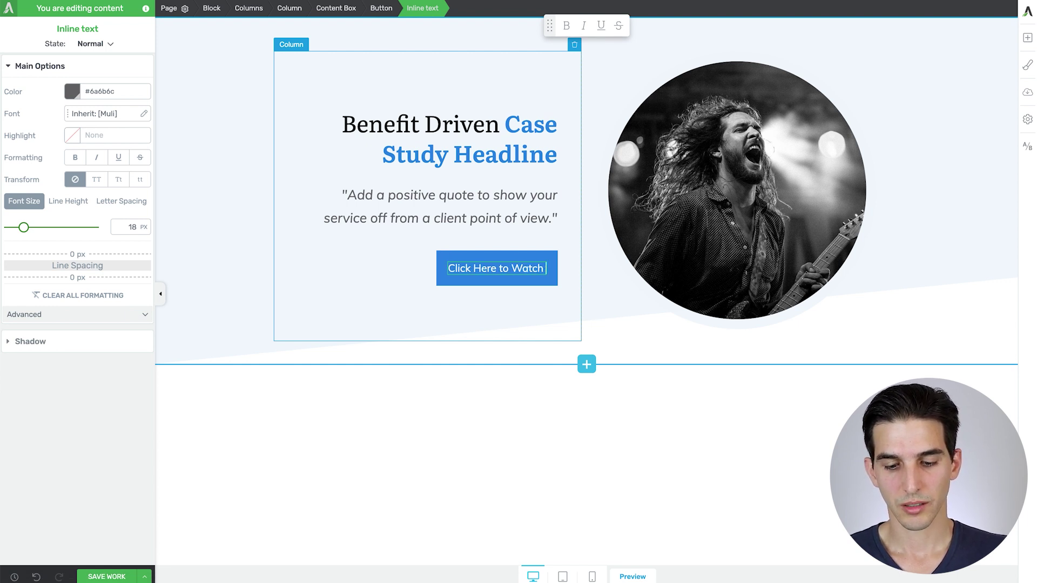
text(My Interview with Joe)
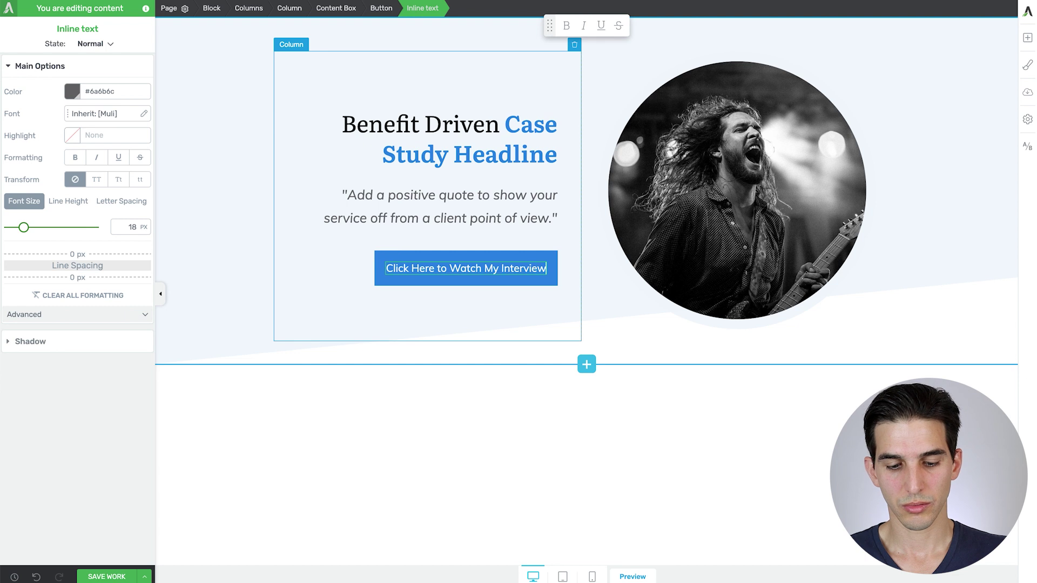
Insert the first Statistics block below the hero and make its title a Heading 2
click(253, 312)
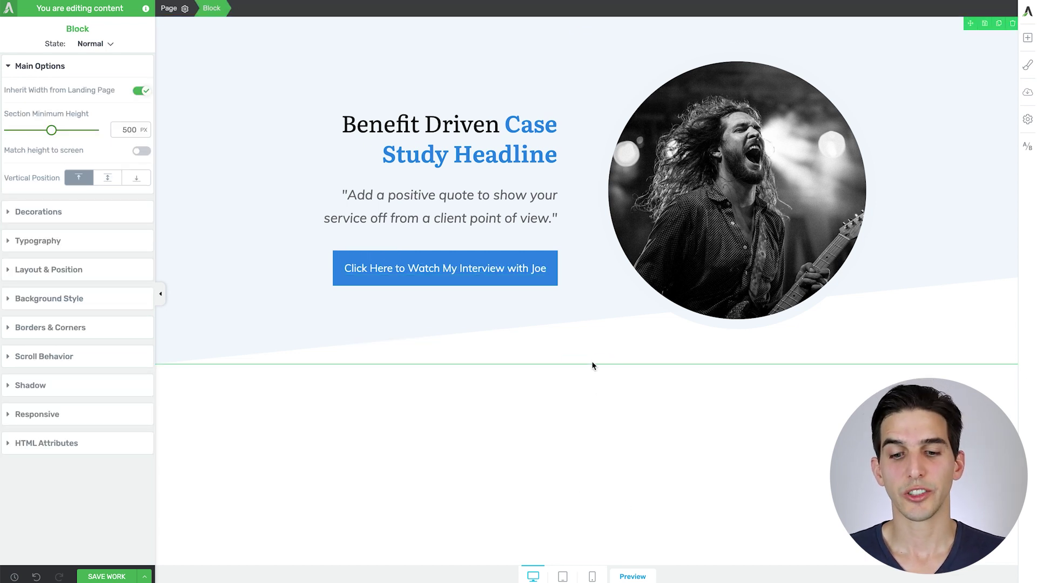
click(587, 365)
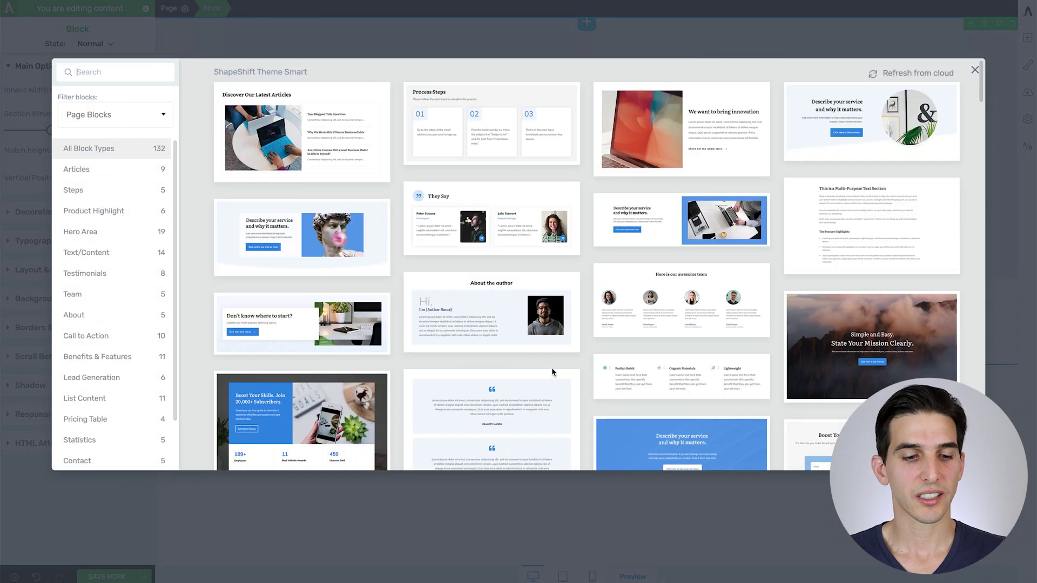
click(81, 439)
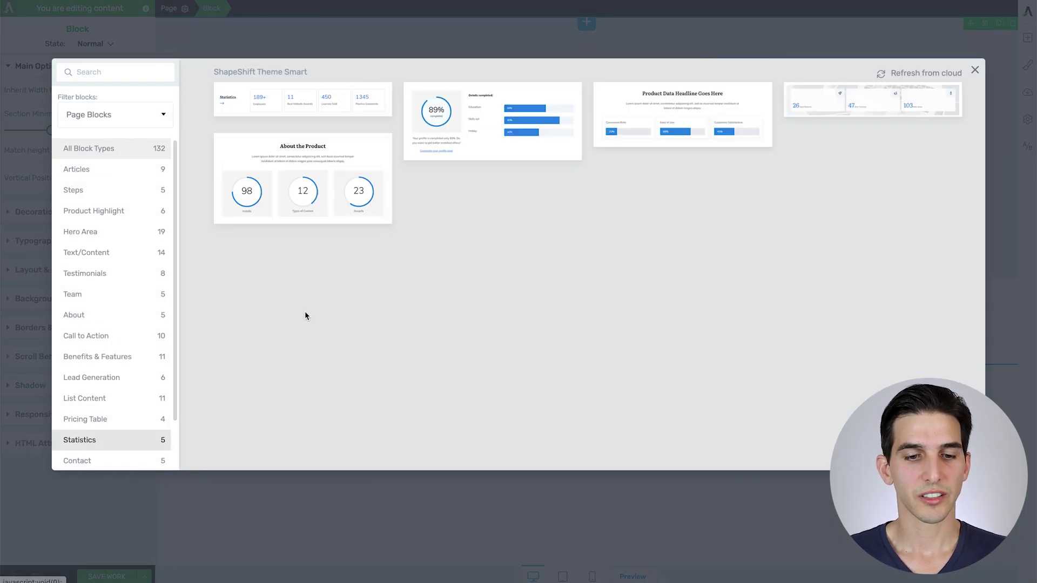
click(294, 104)
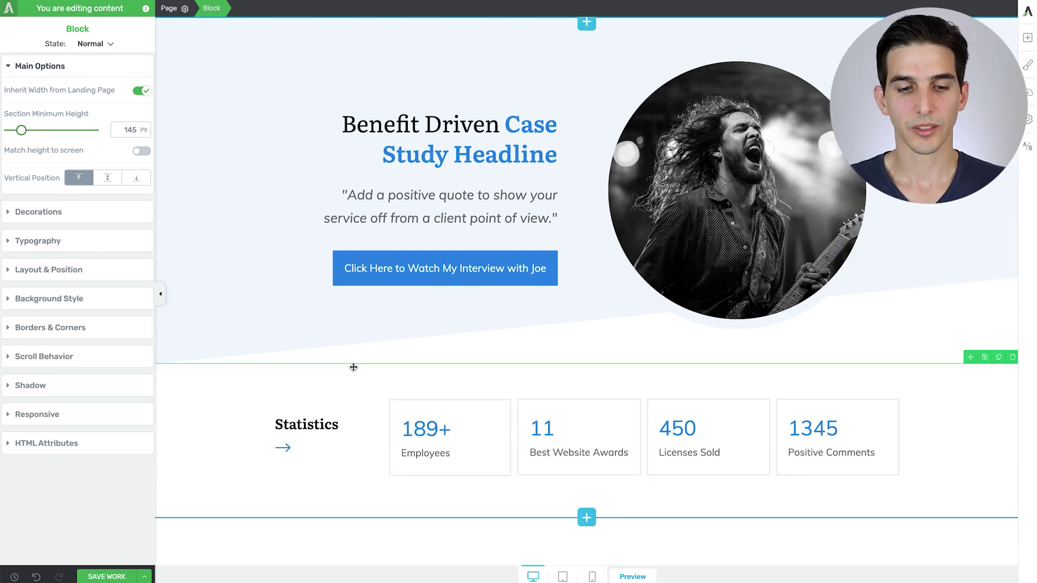
click(332, 425)
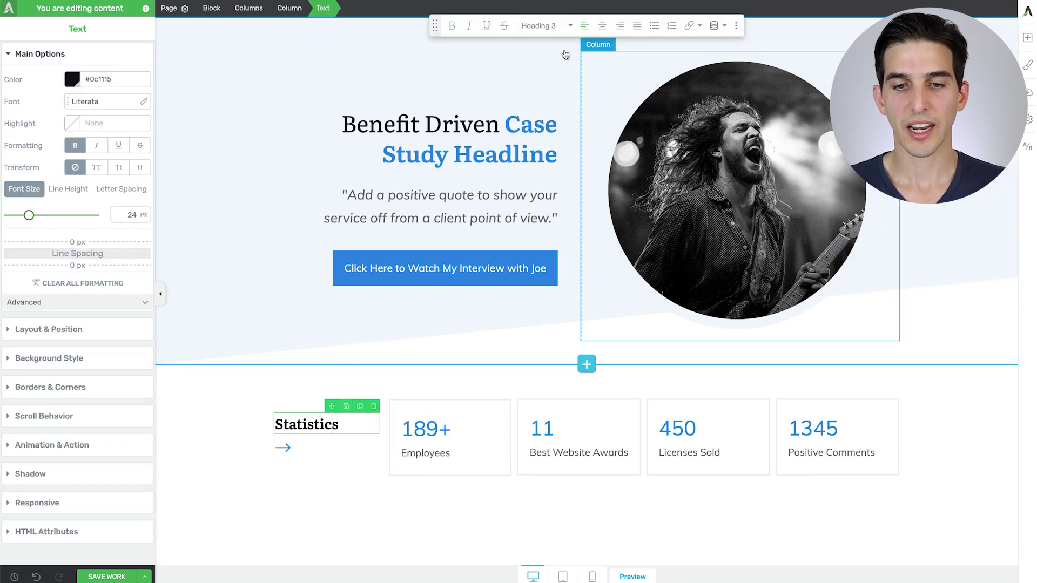
click(551, 25)
click(546, 130)
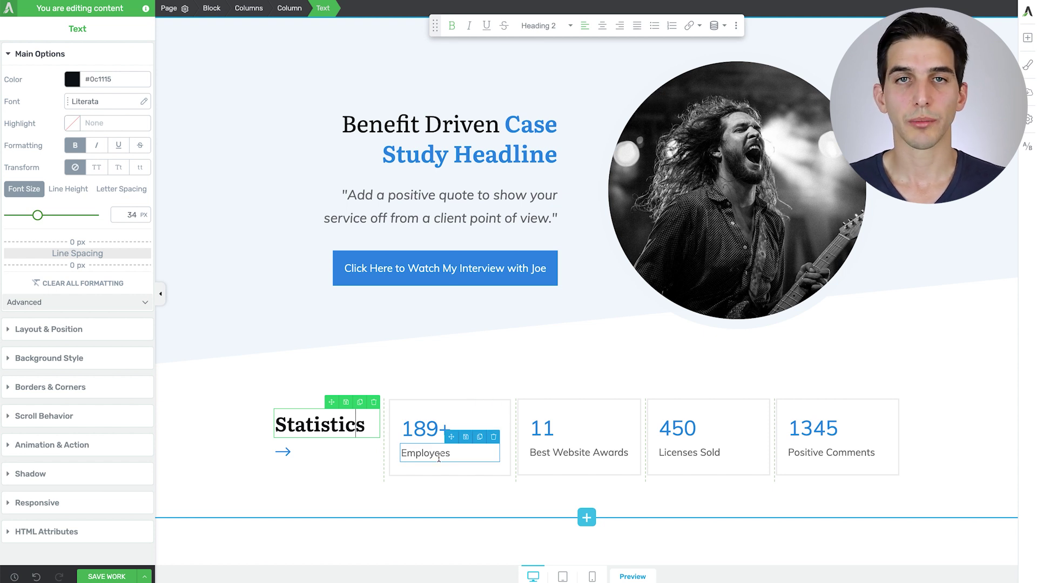
Add a Text/Content multi-purpose section for The Challenge below the statistics
click(589, 520)
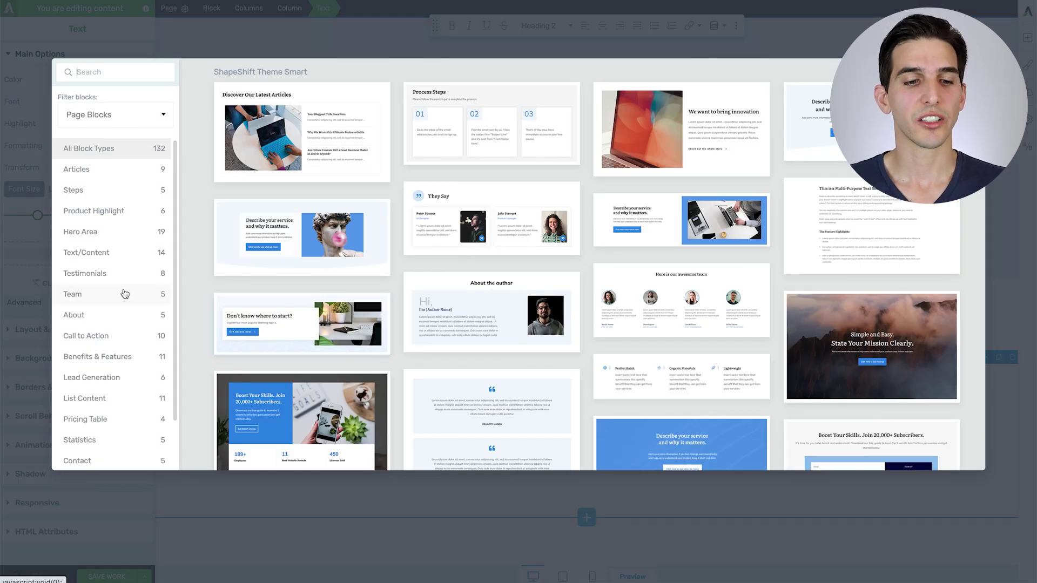
click(97, 256)
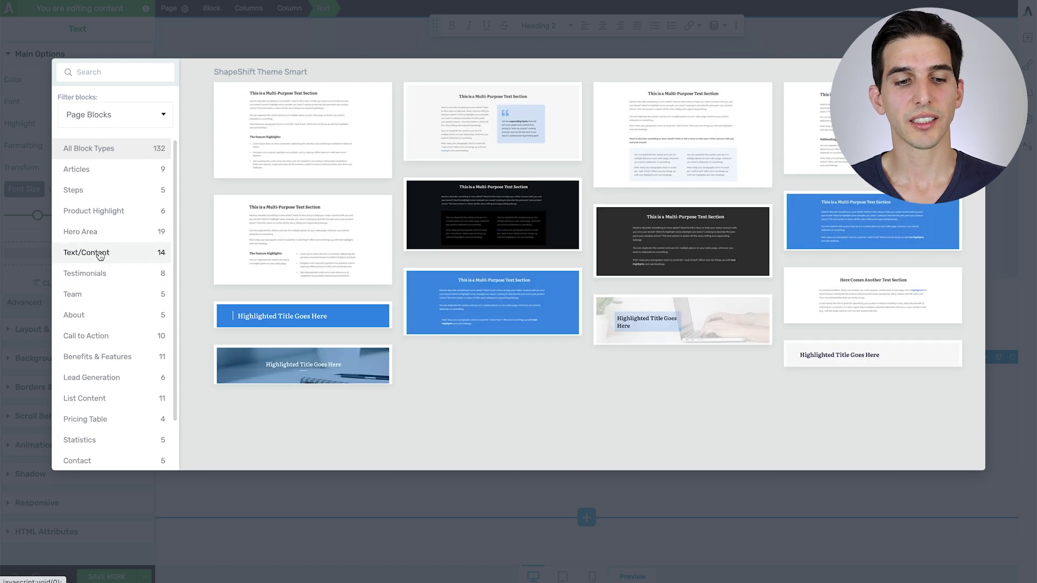
click(258, 247)
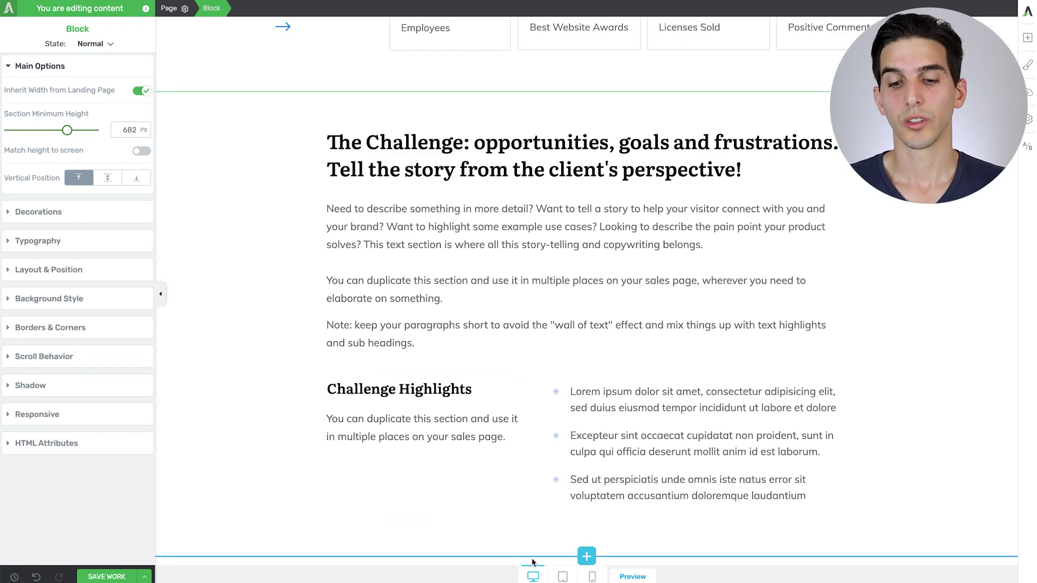
Show all block sets and insert the second Feature Highlights illustrated-list layout
click(586, 556)
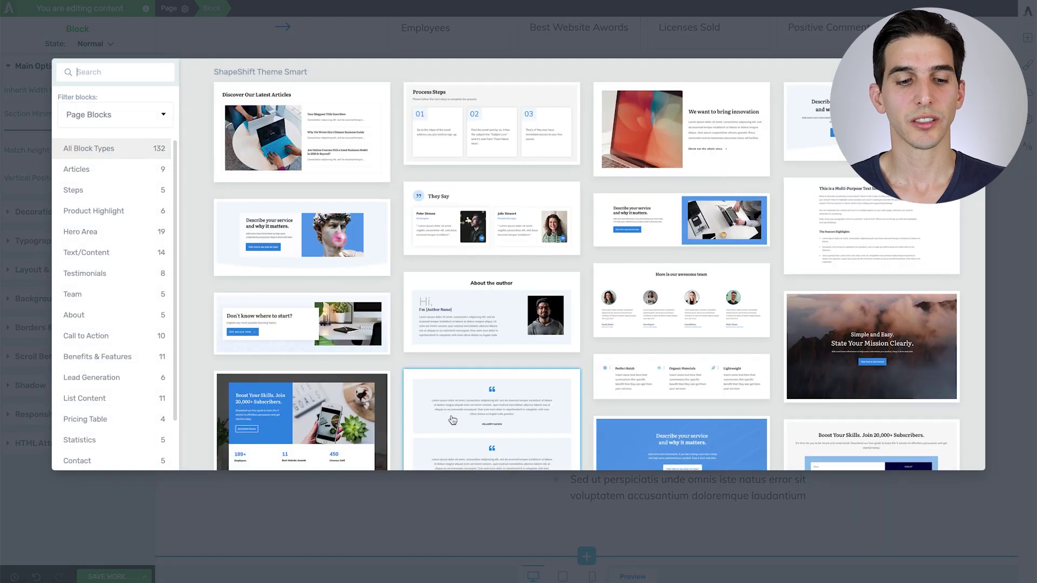
scroll(84, 414, down, 2)
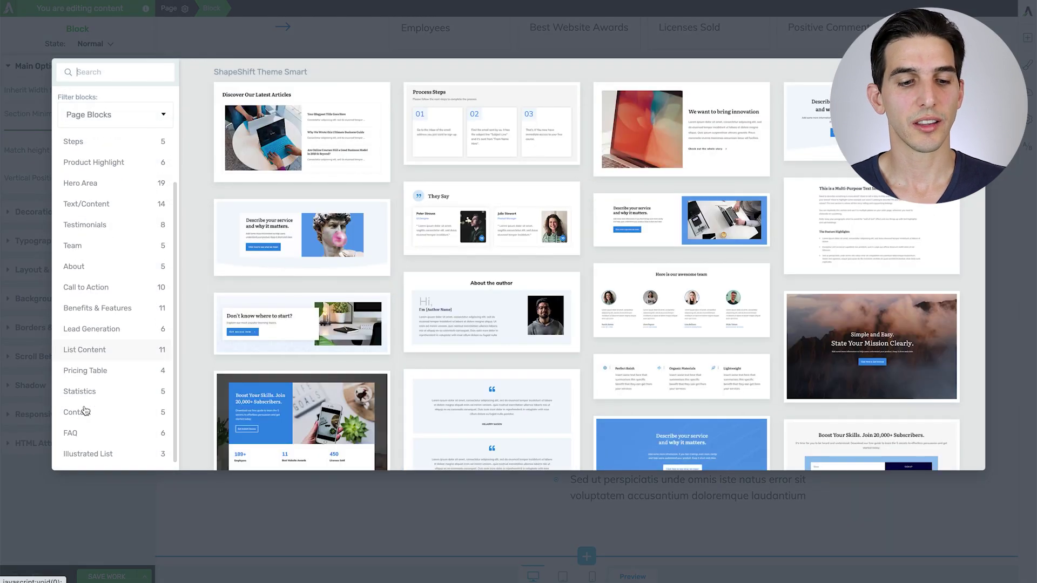
click(78, 456)
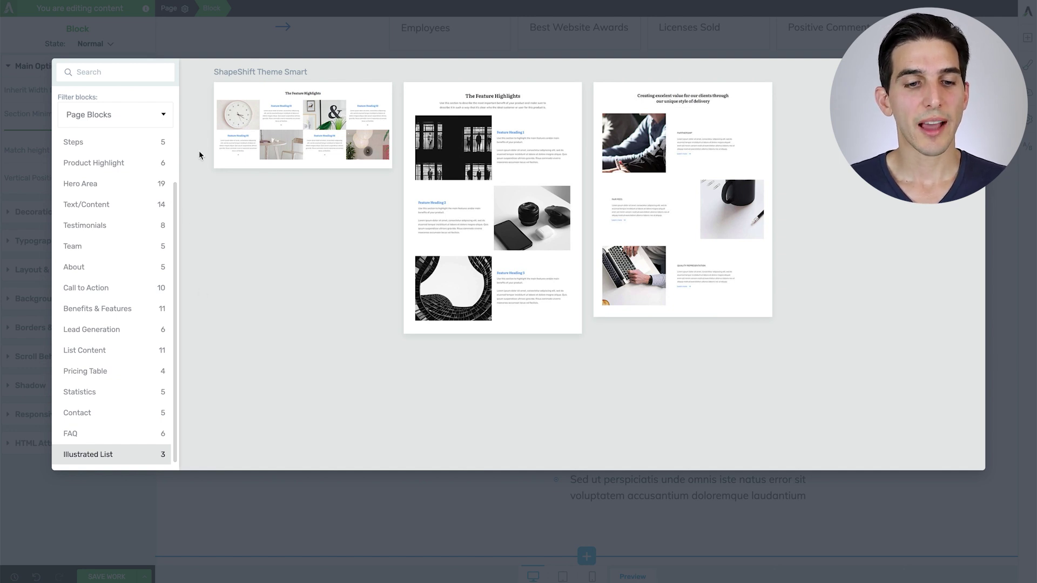
click(159, 122)
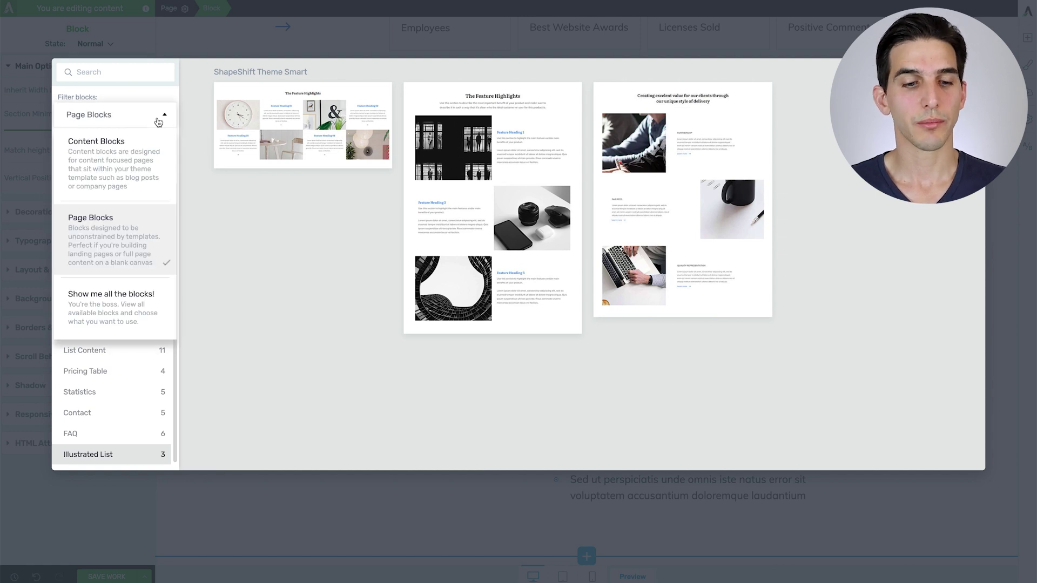
click(133, 323)
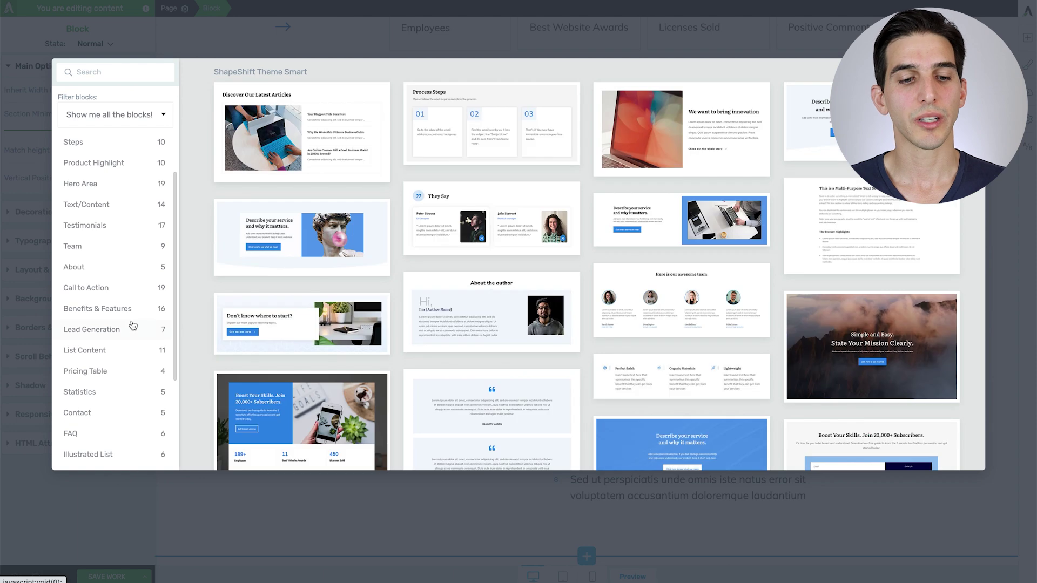
click(116, 455)
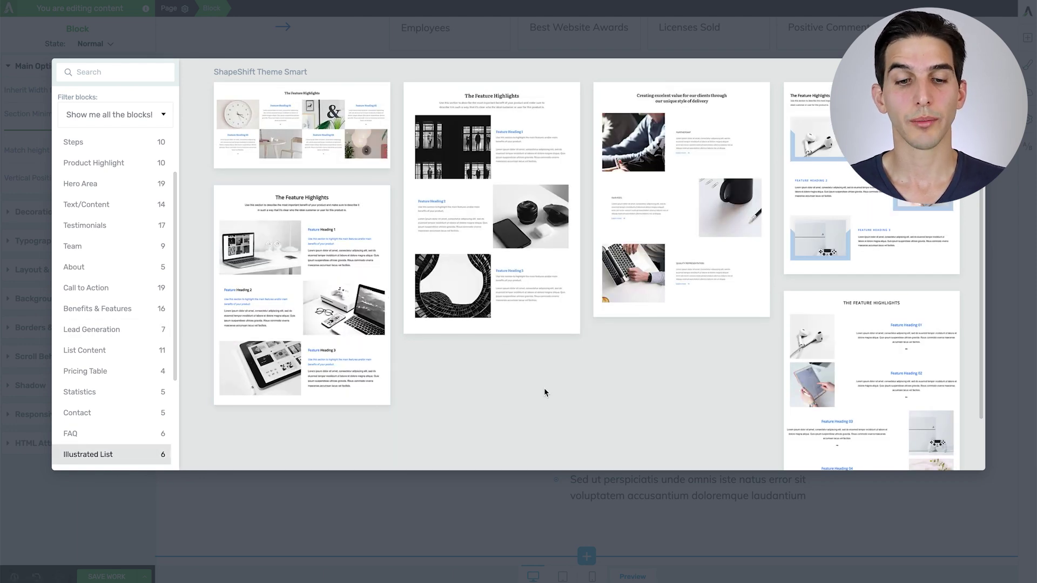
click(288, 290)
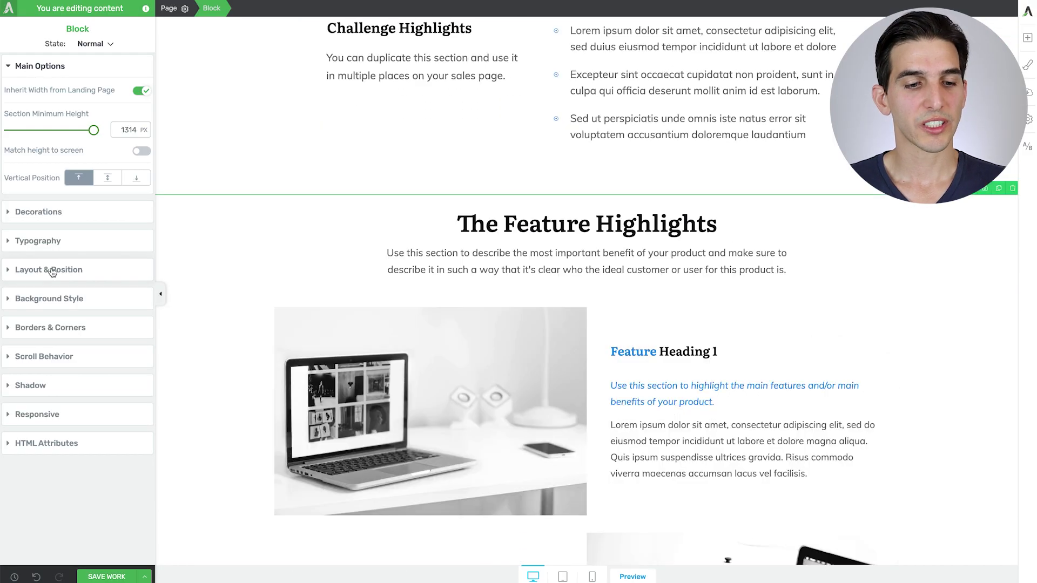
Give the Feature Highlights section 60 px padding and a light blue theme background
click(51, 270)
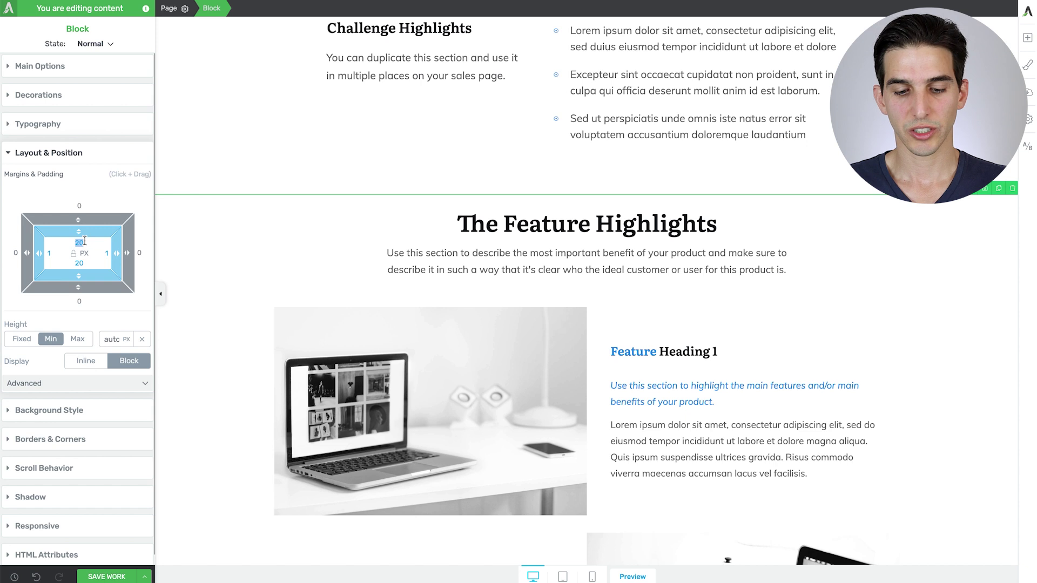
text(60)
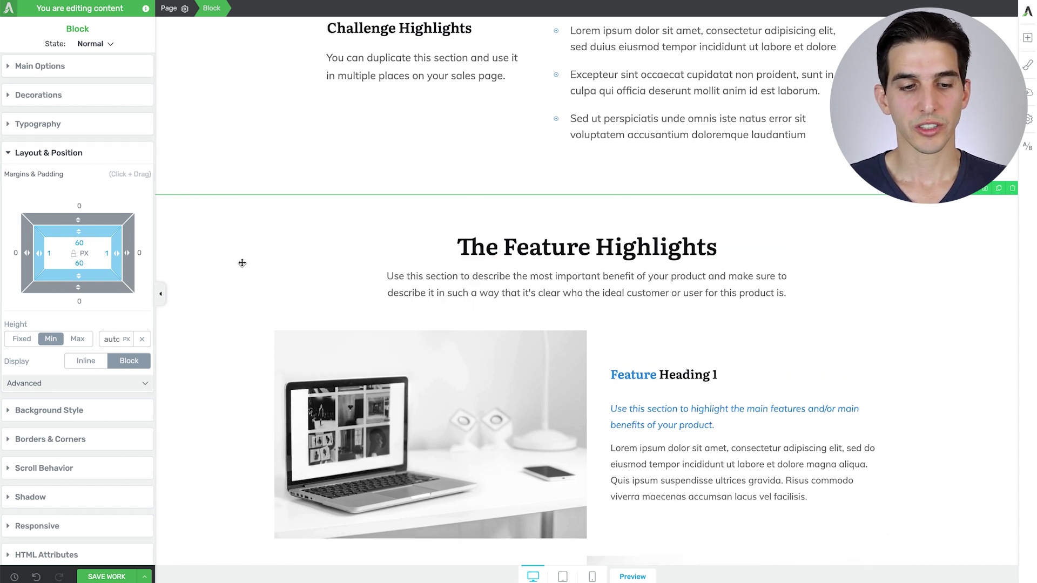
click(38, 414)
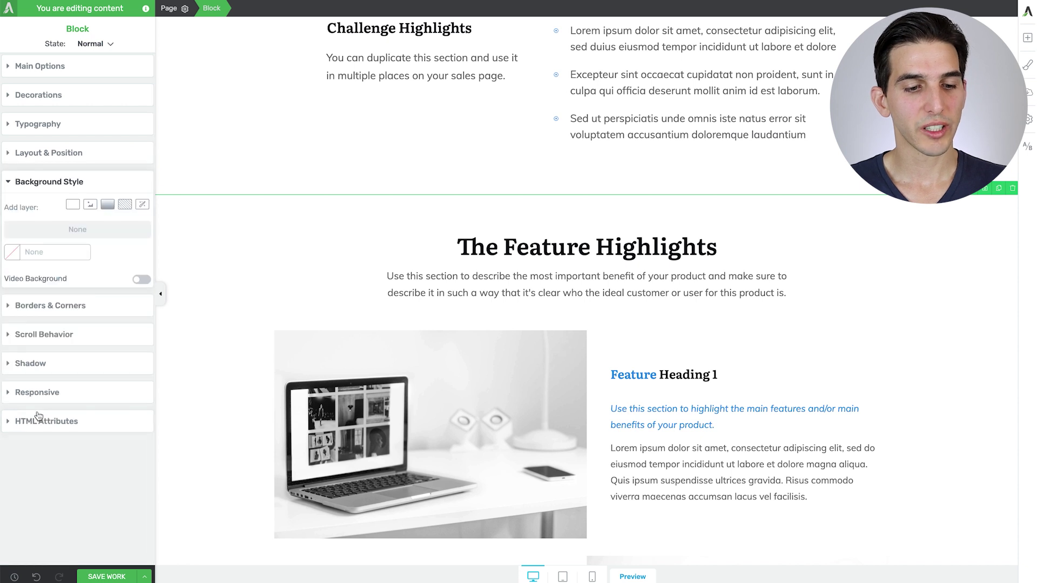
click(14, 255)
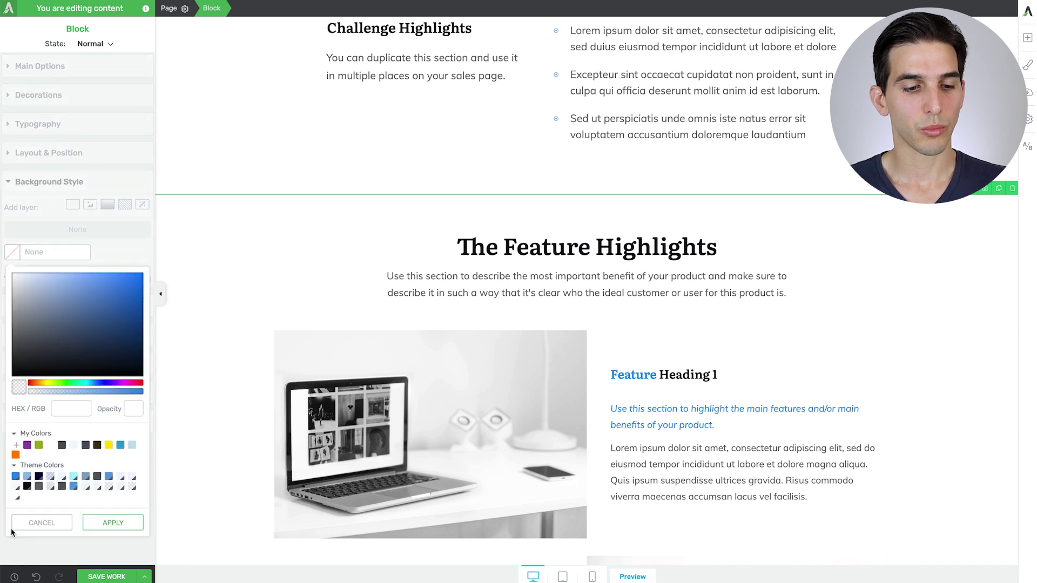
click(122, 481)
click(113, 523)
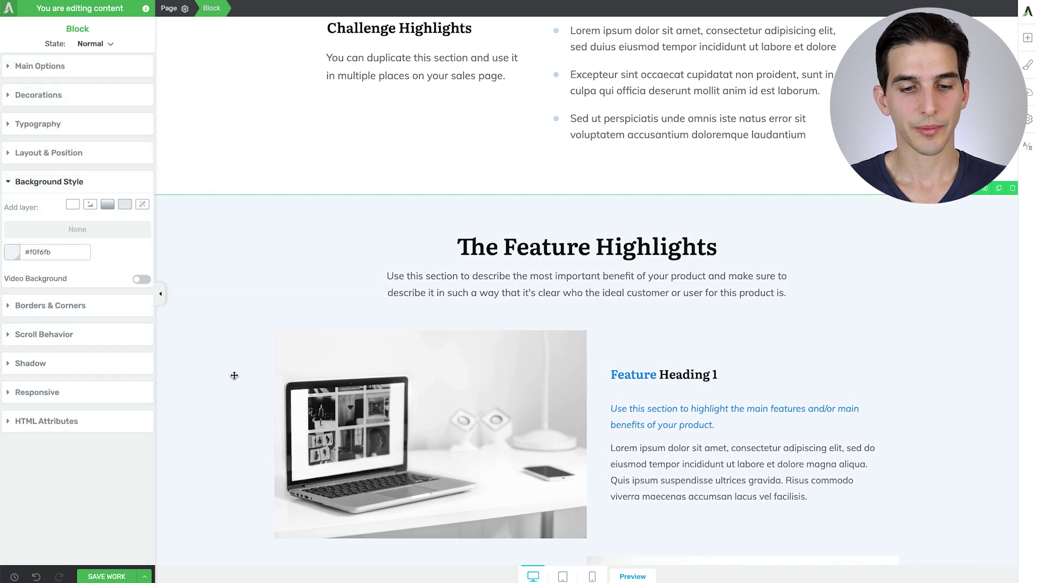
Set the blue italic feature subtitles to 18 px font size
scroll(234, 376, up, 2)
scroll(234, 376, down, 1)
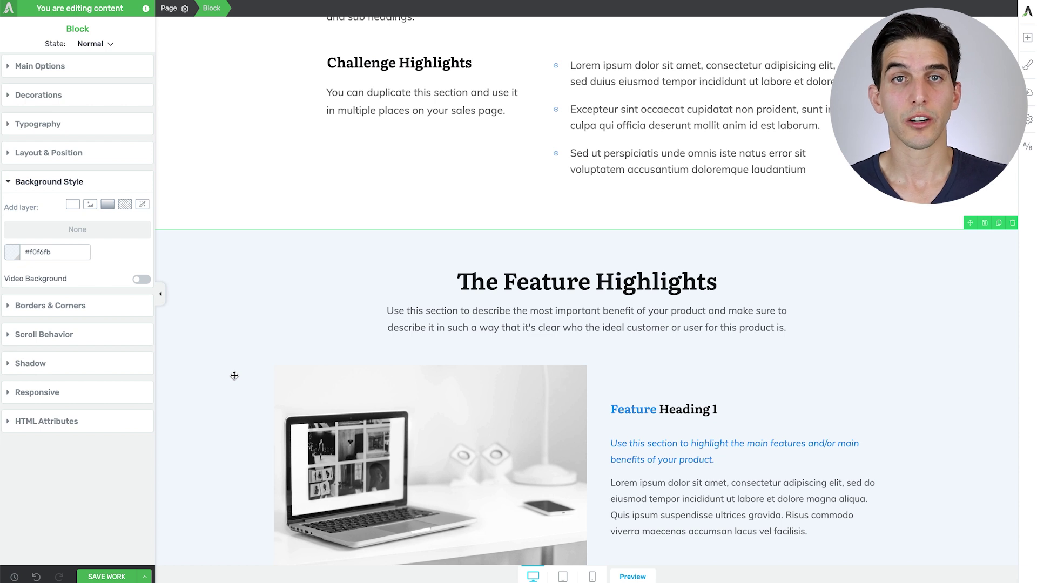
scroll(234, 376, down, 2)
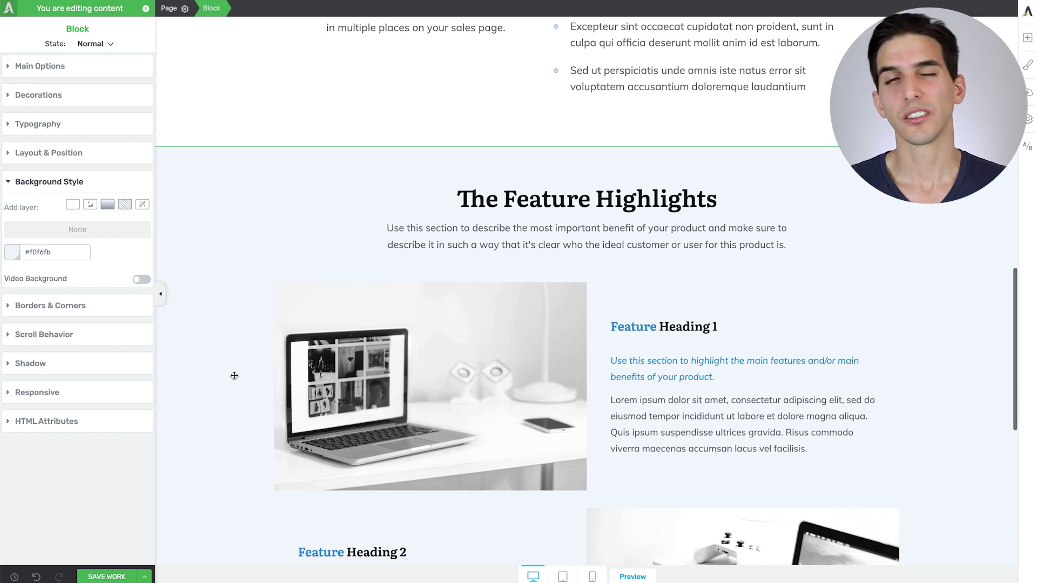
scroll(235, 376, down, 1)
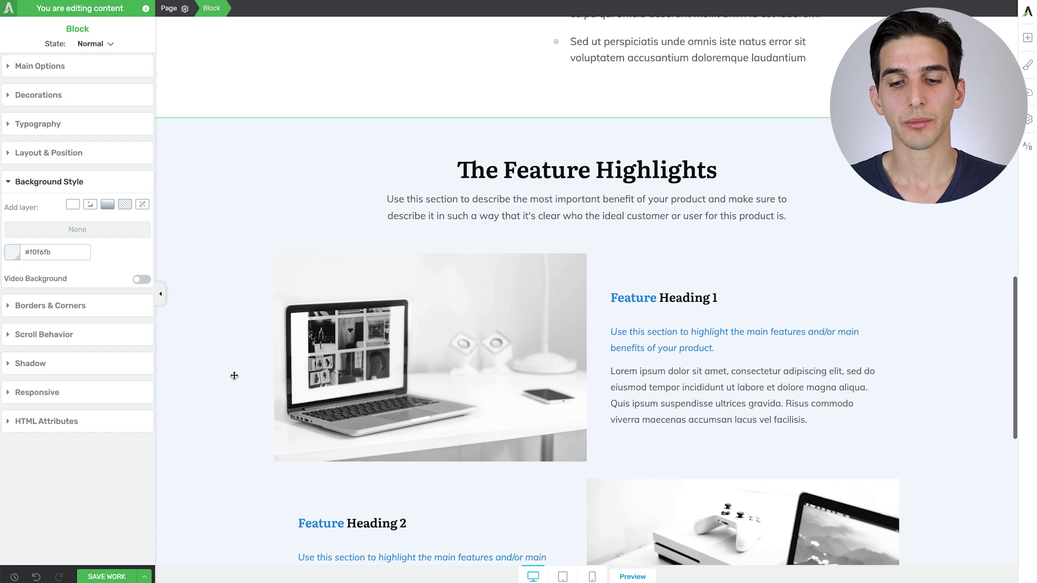
click(555, 204)
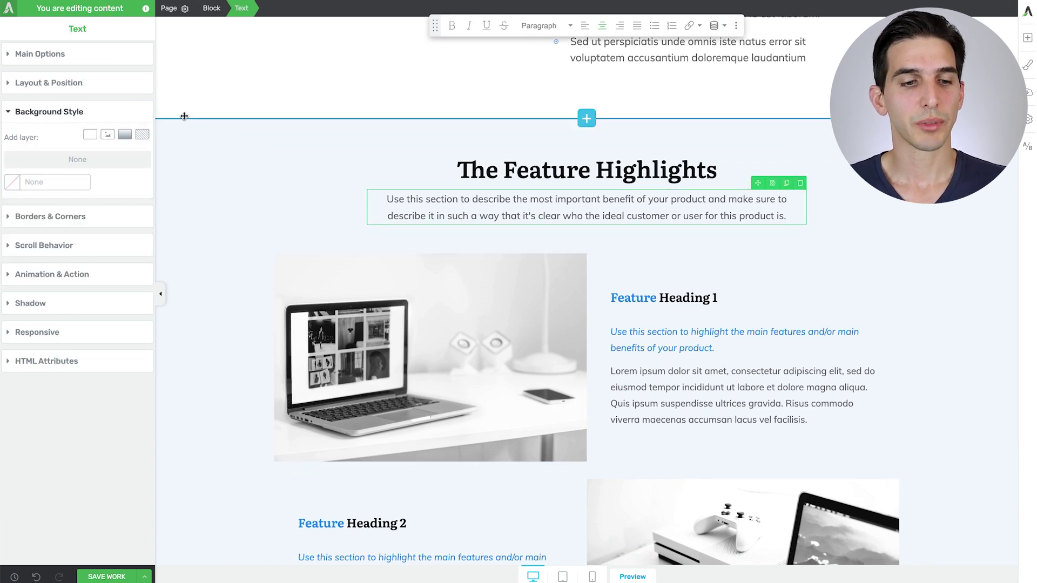
click(87, 53)
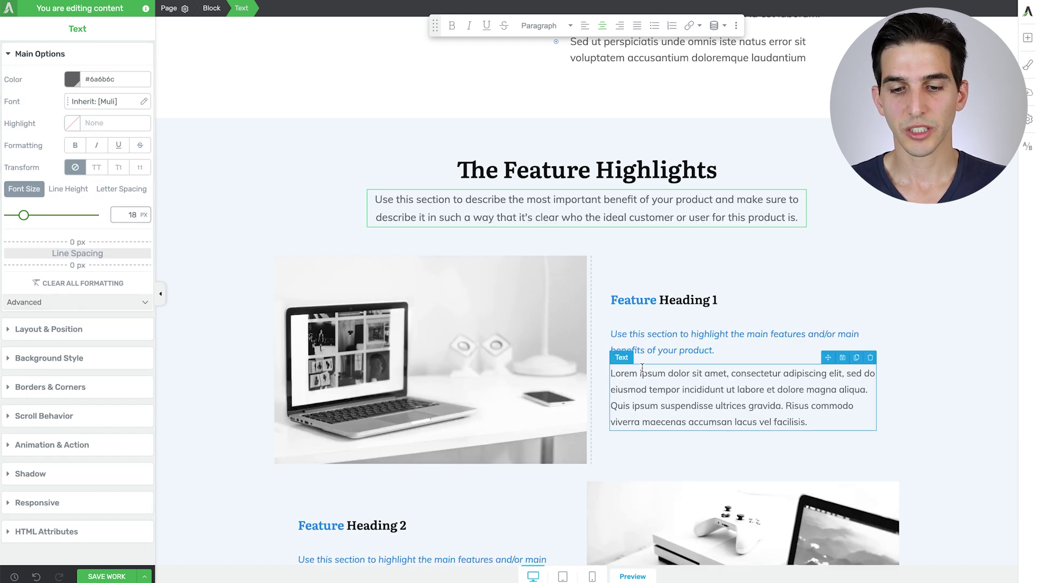
click(674, 347)
scroll(674, 345, down, 2)
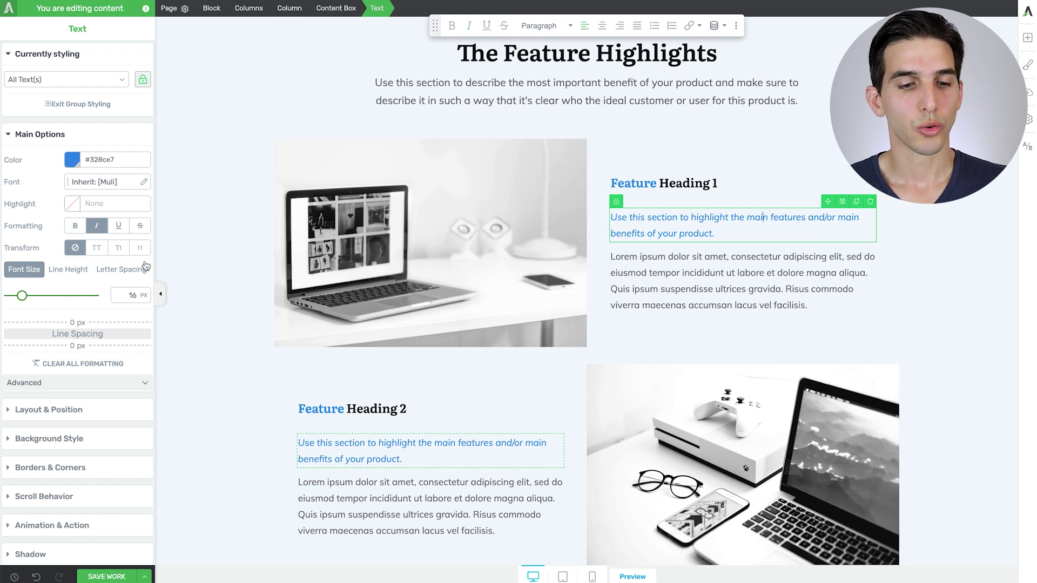
text(18)
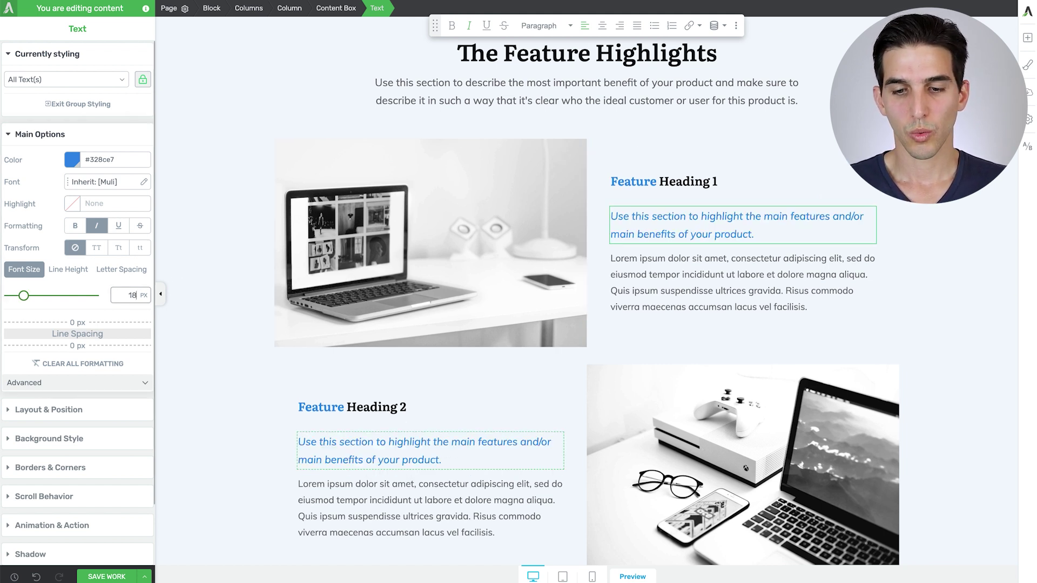
Set the feature body paragraphs to 18 px font size as well
click(703, 291)
scroll(285, 284, down, 1)
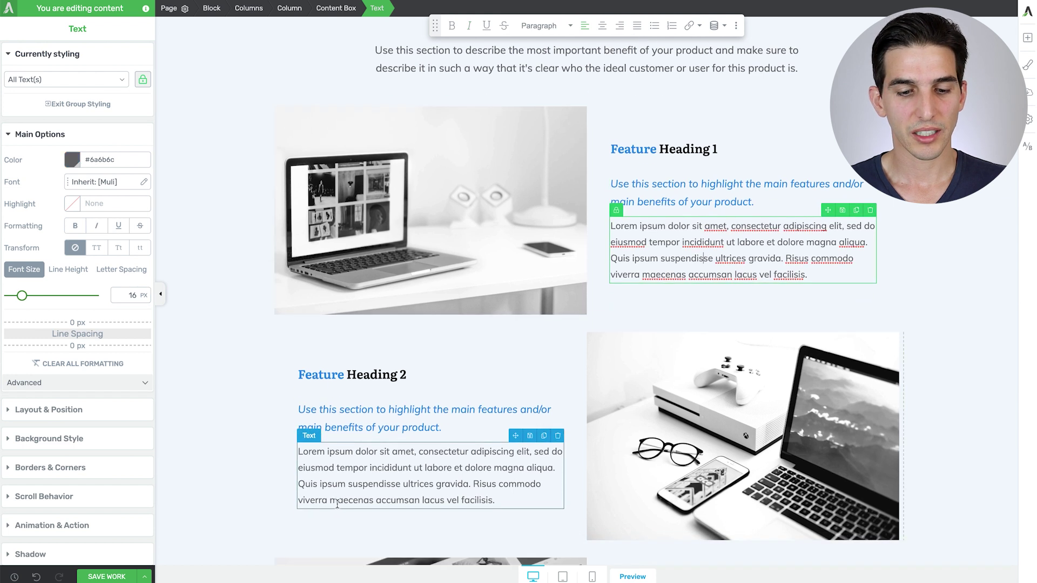
text(18)
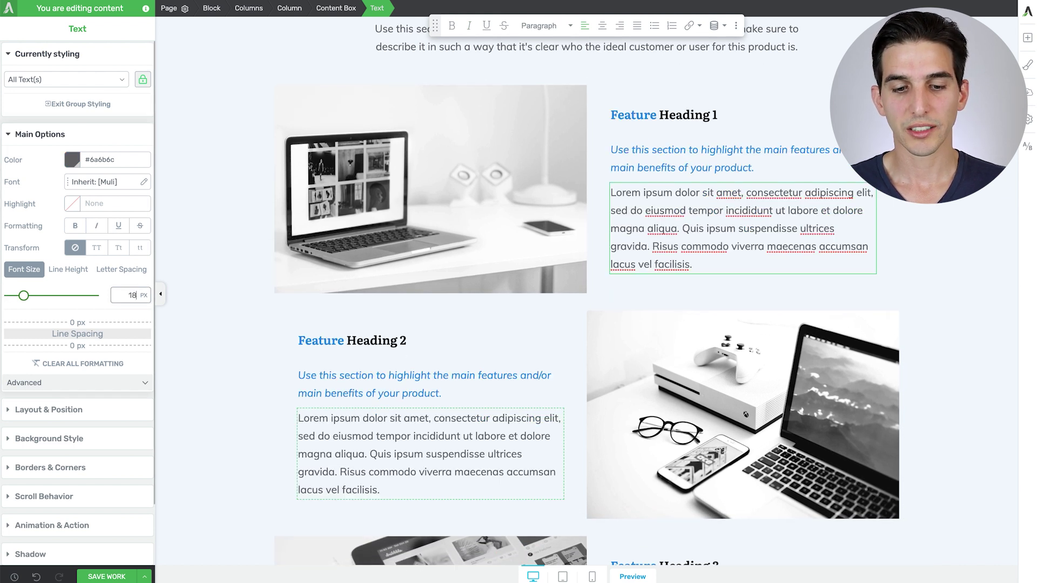
scroll(133, 297, down, 1)
scroll(332, 322, down, 4)
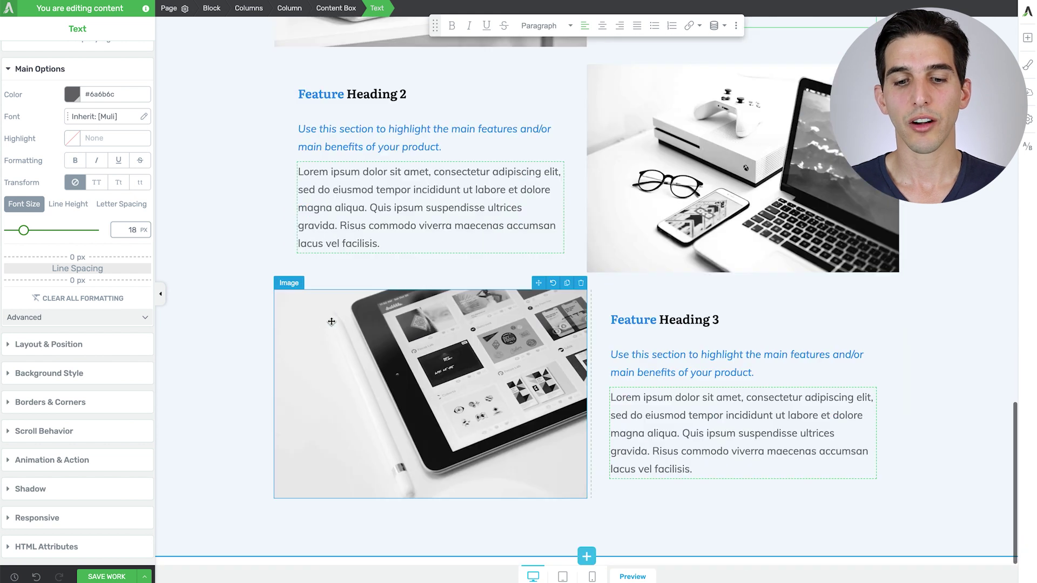
Insert the single-quote testimonial block and give it the Main Accent blue background
click(586, 555)
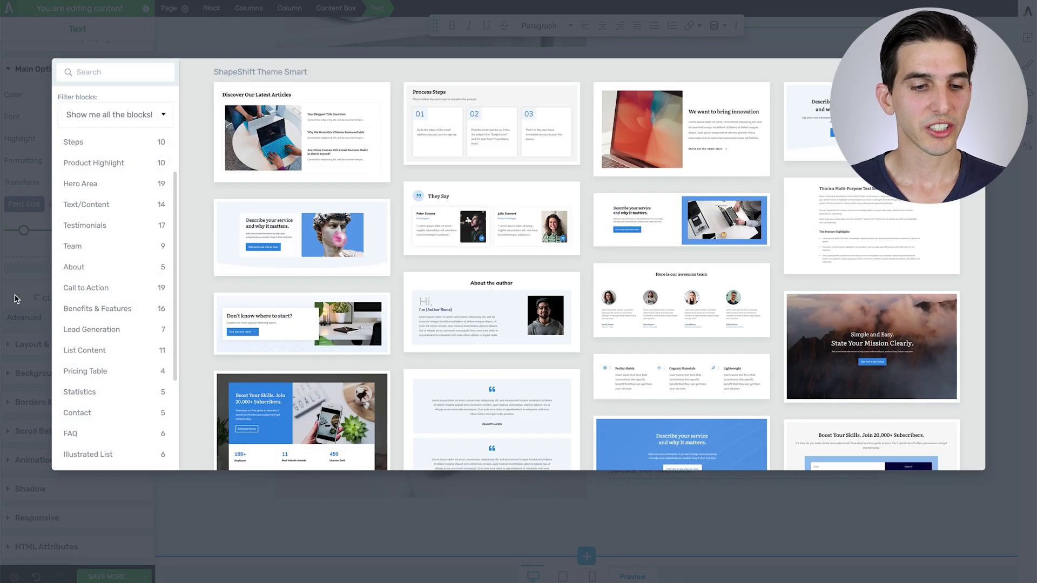
click(100, 228)
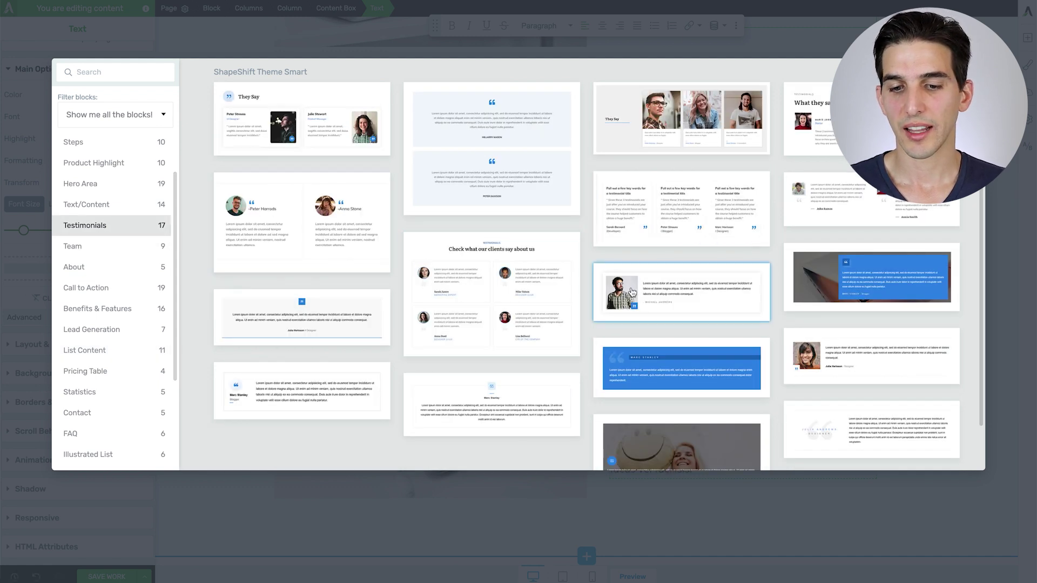
click(631, 288)
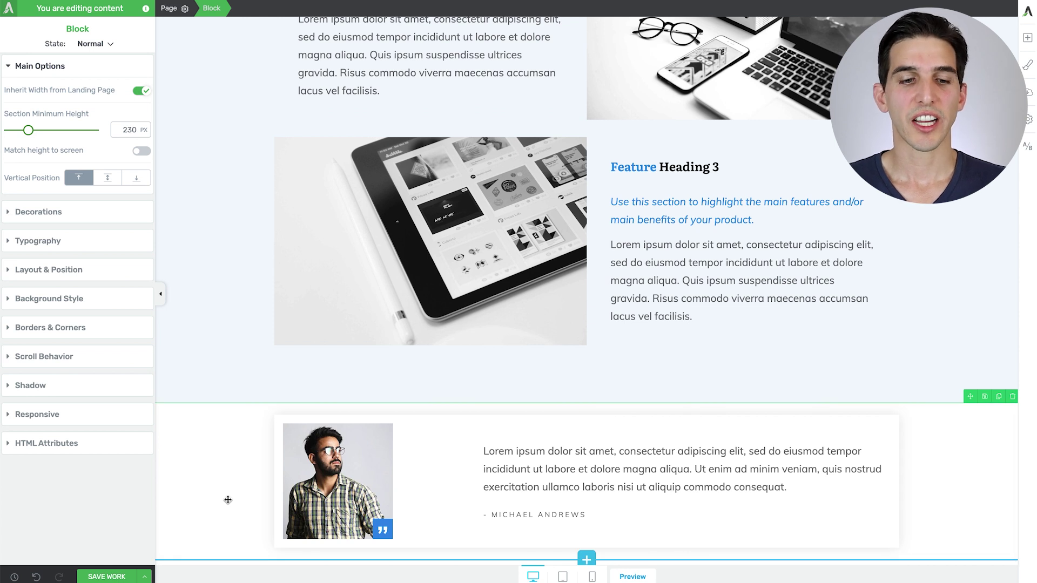
click(40, 298)
click(11, 254)
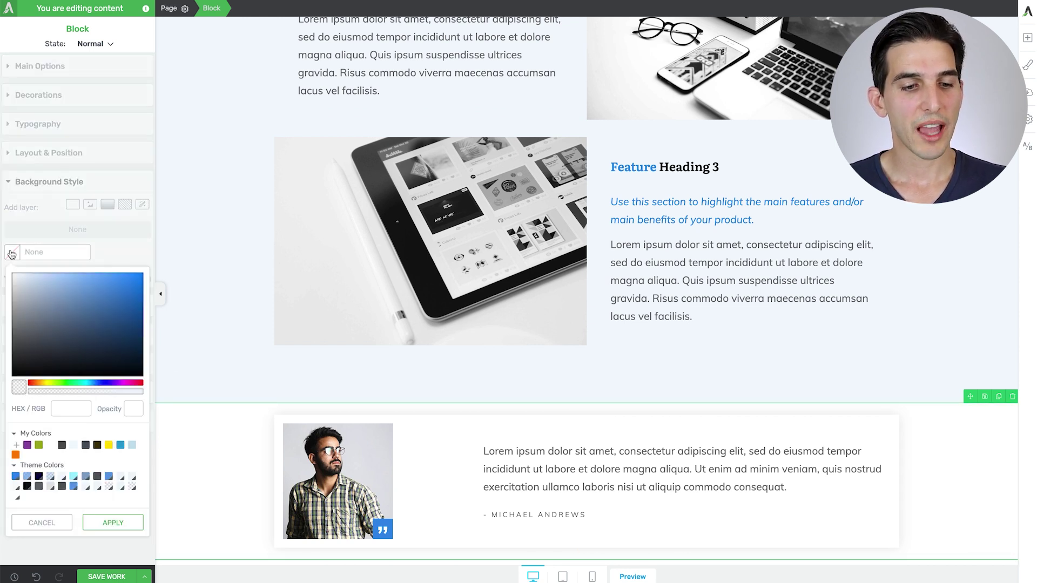
click(15, 476)
click(113, 549)
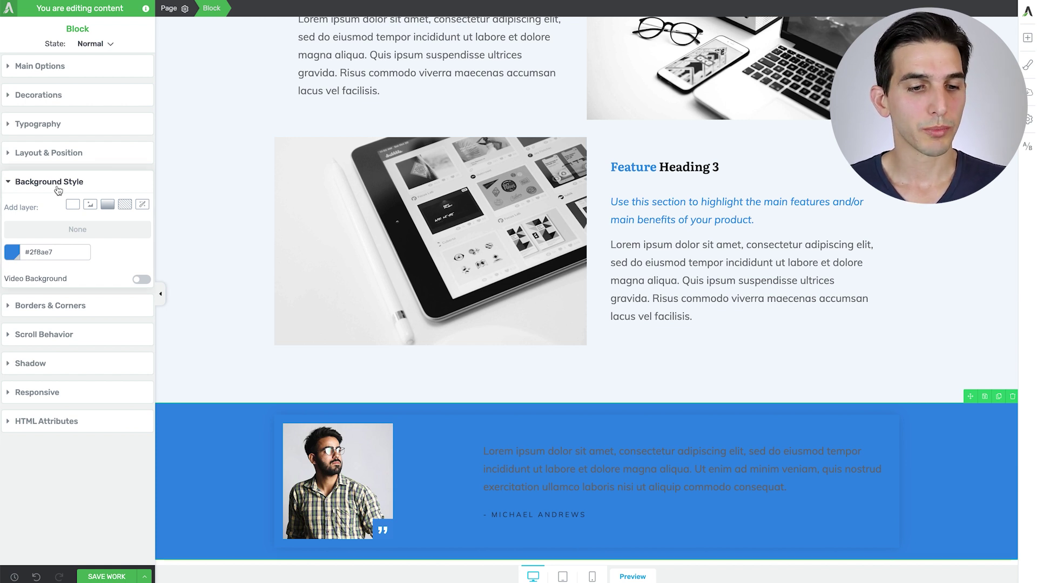
Set the whole testimonial section's typography colour to white
click(574, 470)
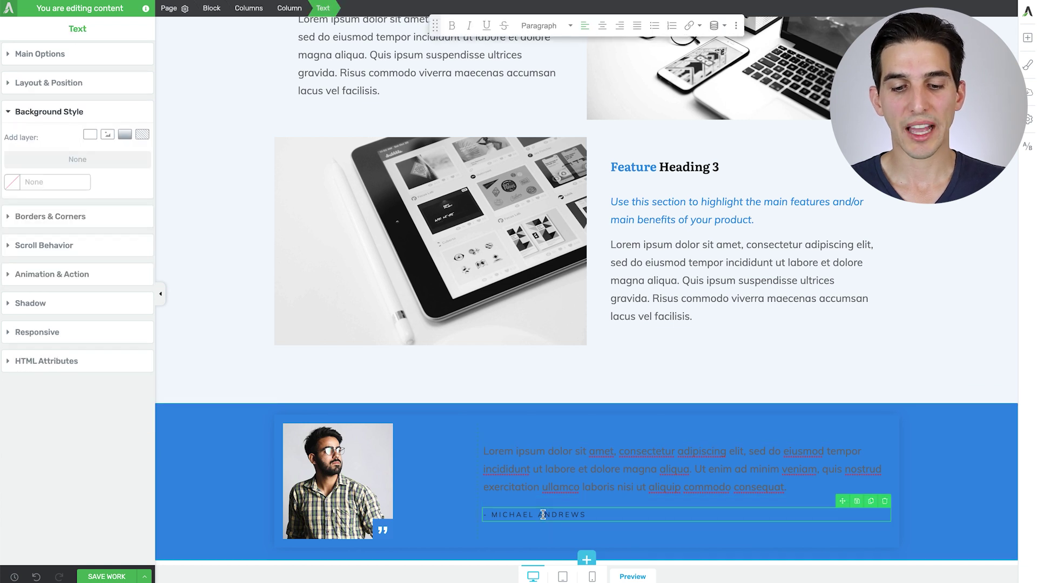
click(193, 462)
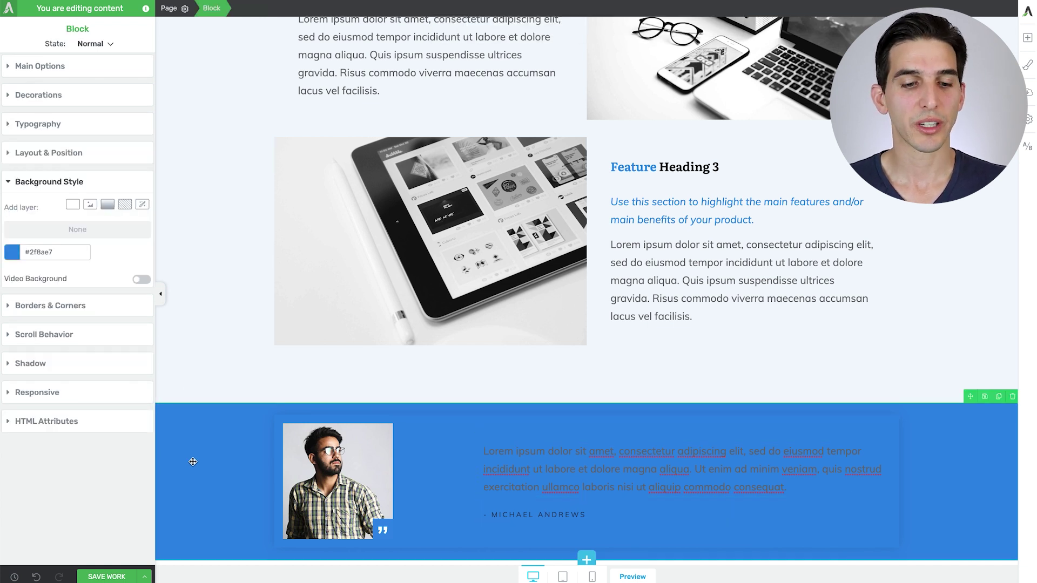
click(36, 132)
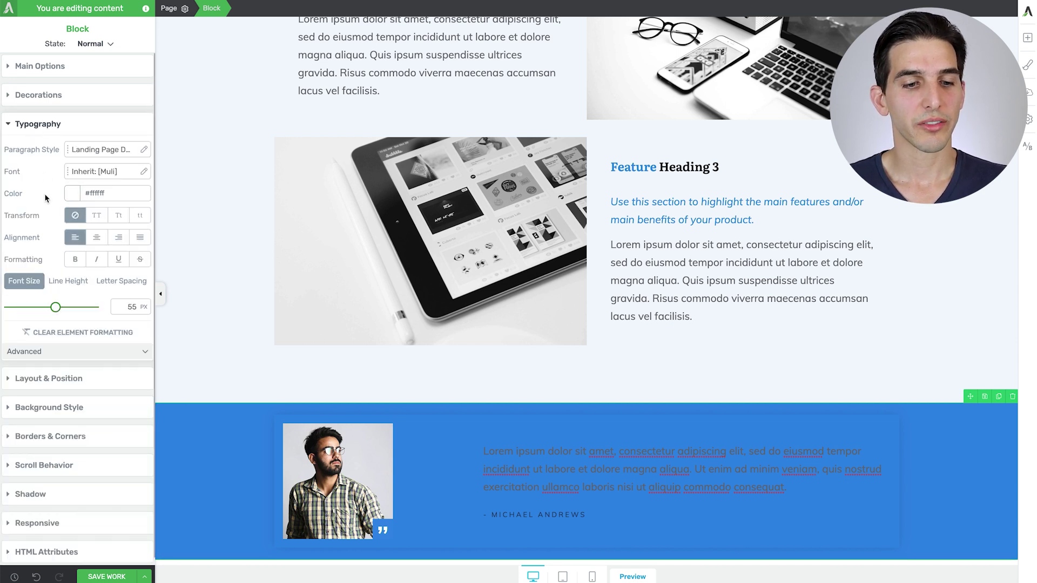
click(73, 194)
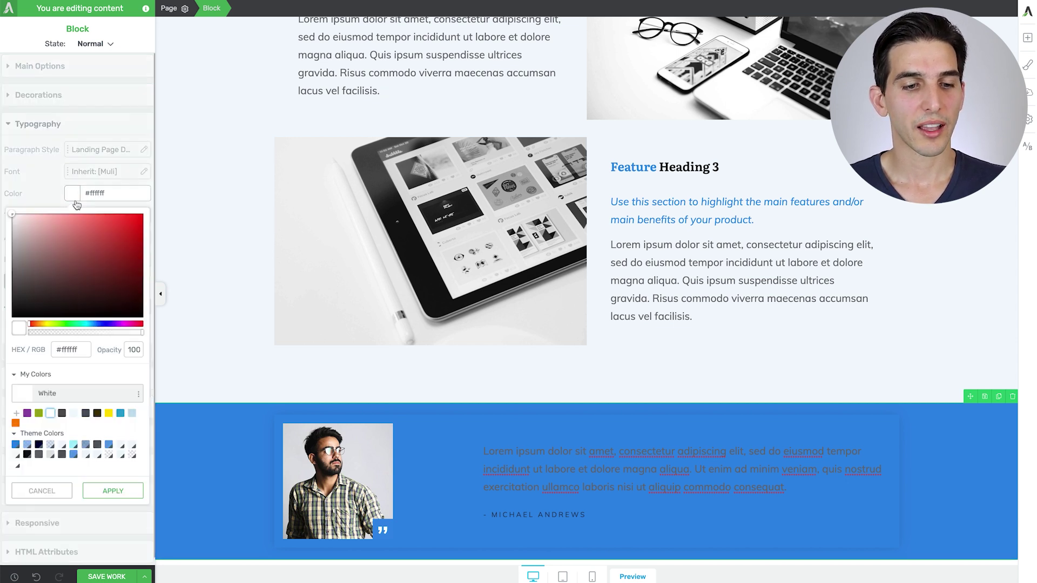
click(16, 468)
click(112, 491)
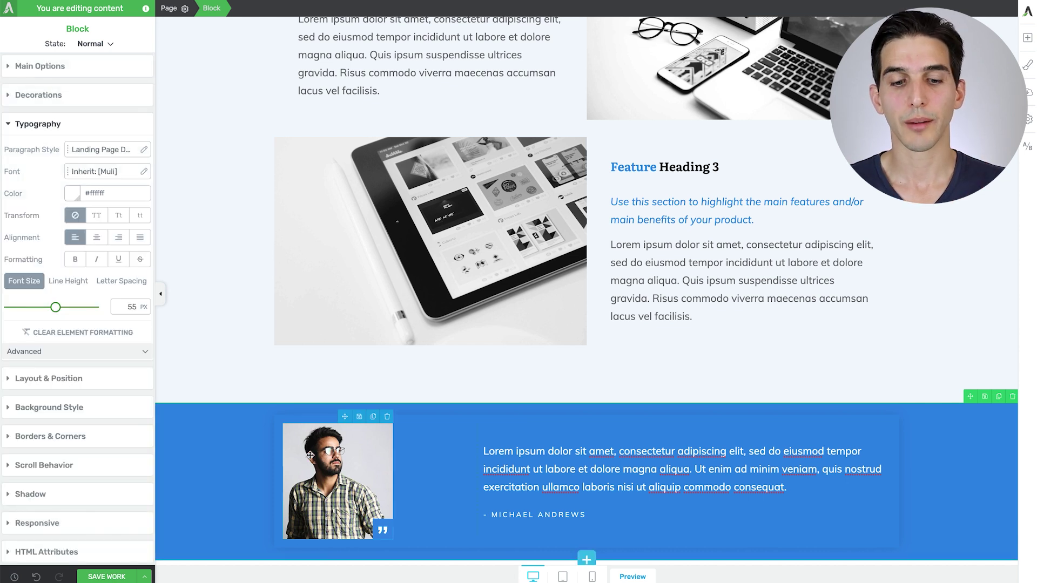
Retitle the heading 'The Solution: how you approached the challenge and why'
scroll(573, 465, up, 14)
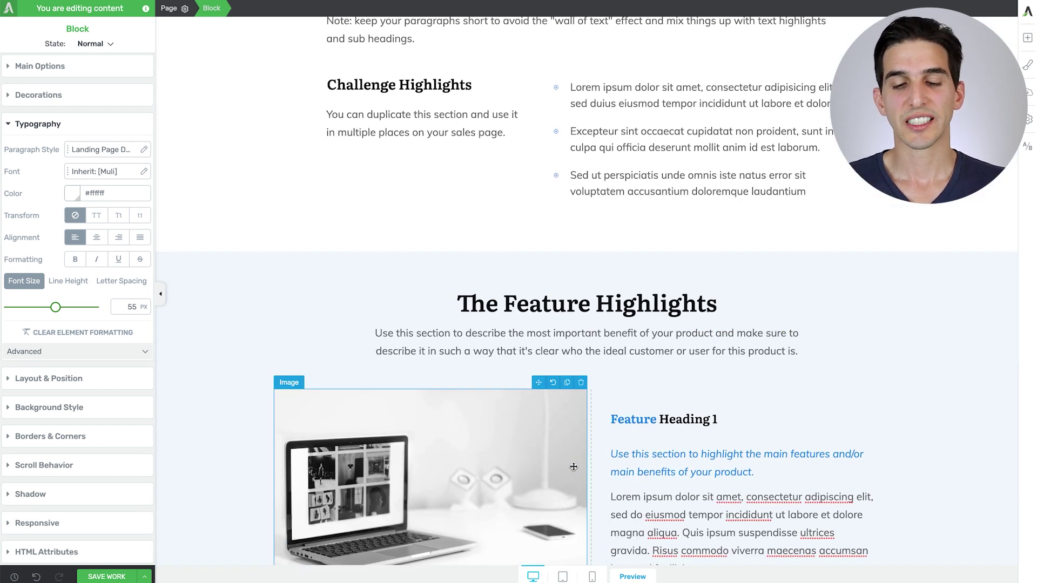
triple_click(582, 307)
text(The Solution: how you approached the challenge and why)
scroll(621, 324, down, 3)
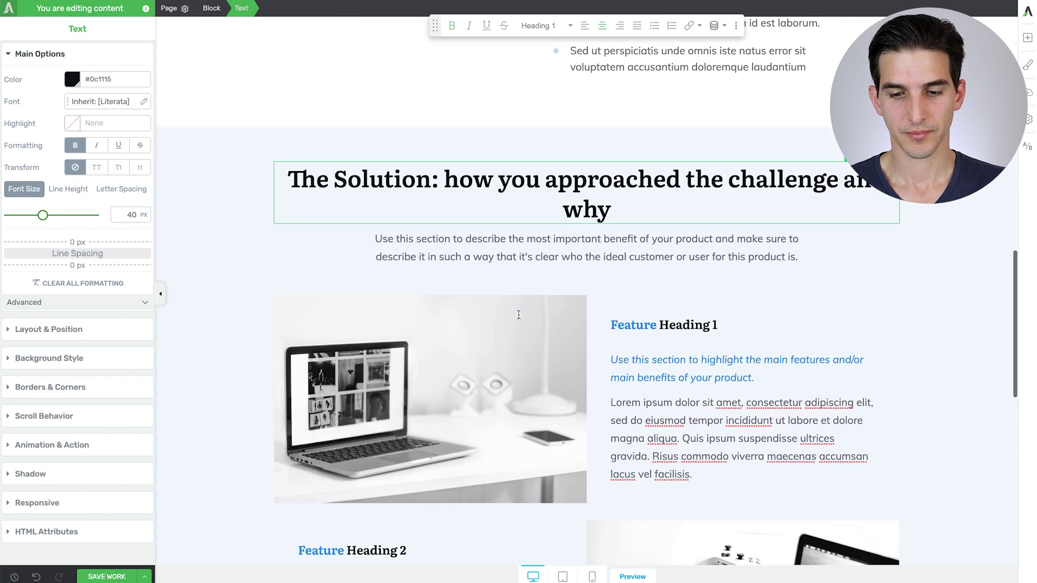
Rename the feature headings to 'Solution Step' wording, reusing it across the following headings
click(654, 298)
text(Solution)
double_click(685, 301)
text(Step)
key(ctrl+a)
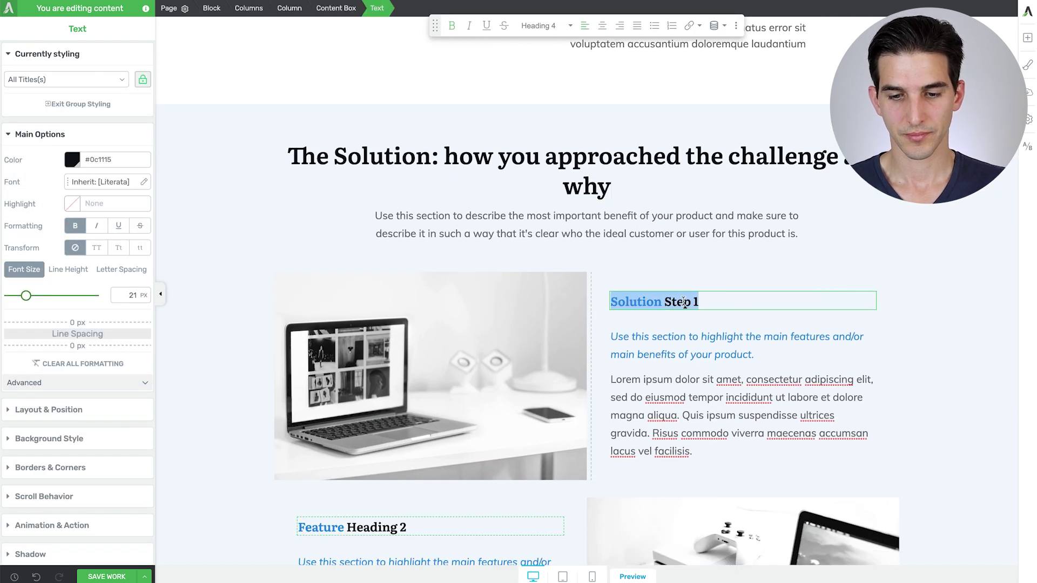
key(ctrl+c)
scroll(417, 391, down, 3)
triple_click(417, 392)
key(ctrl+v)
scroll(416, 392, down, 8)
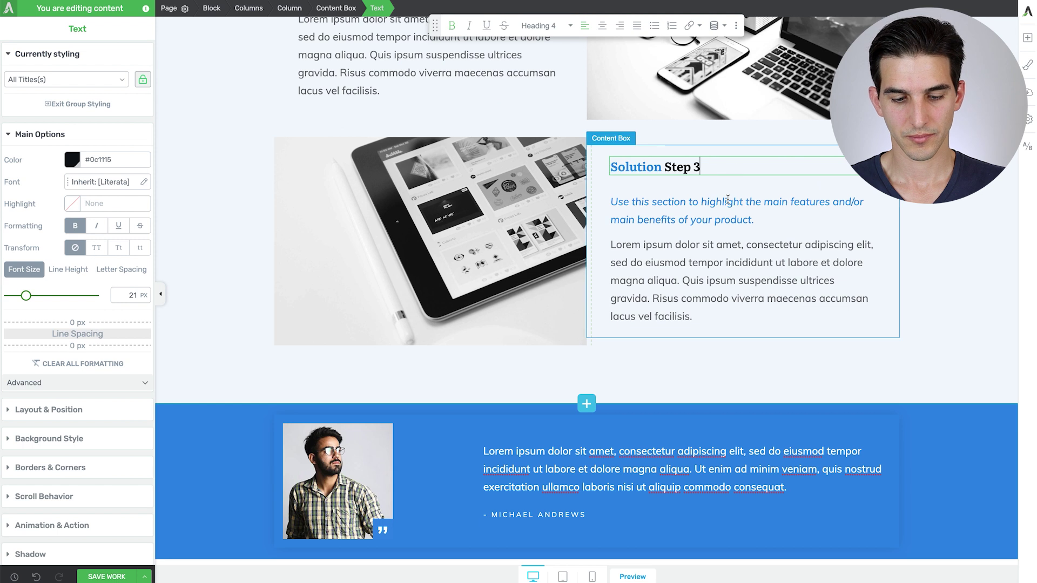
click(742, 513)
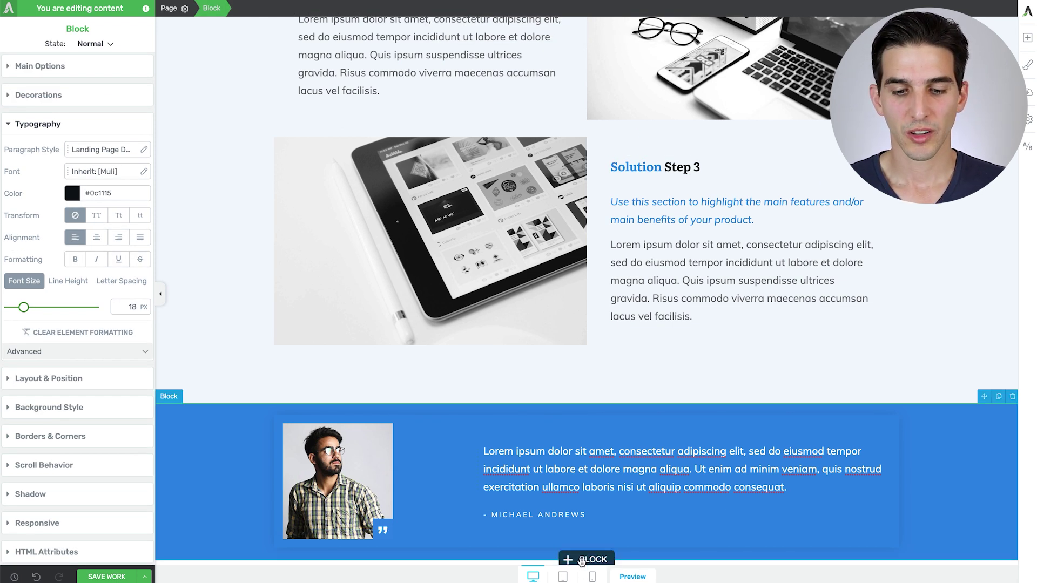
Insert the Statistics 'Product Data Headline' block with its three percentage bars
click(587, 559)
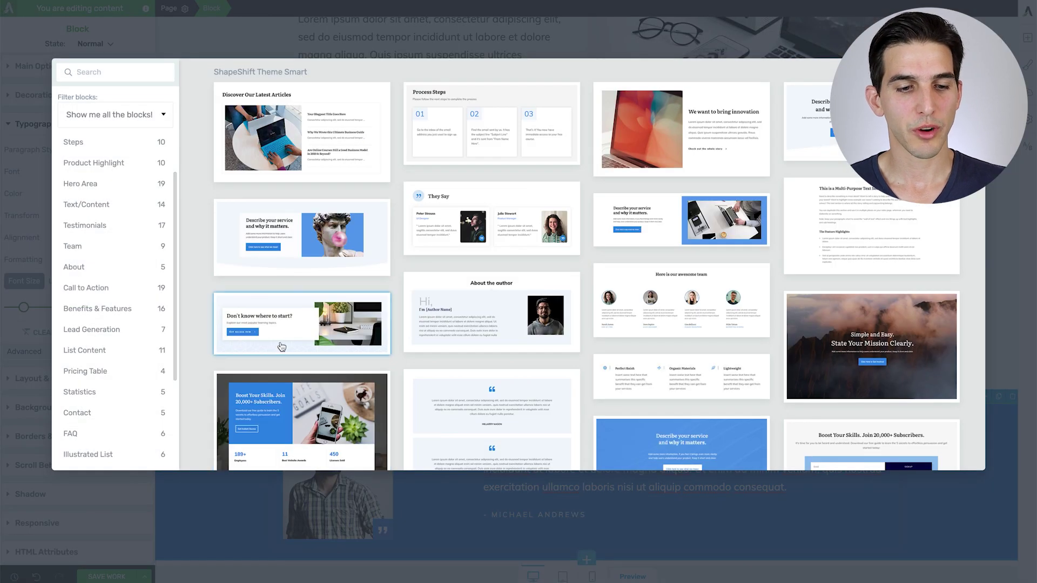
scroll(281, 347, down, 1)
scroll(133, 328, down, 3)
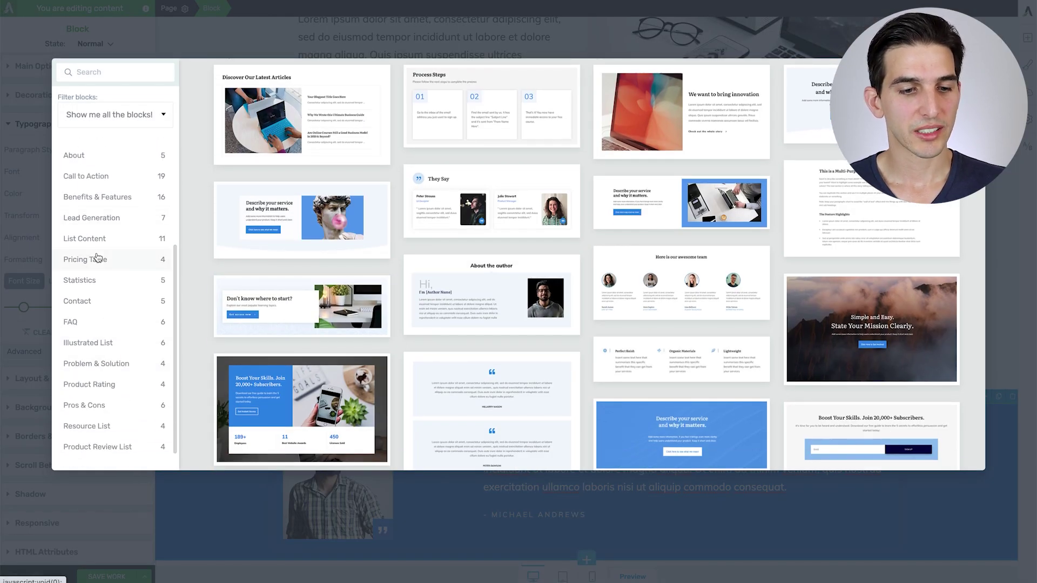
click(85, 282)
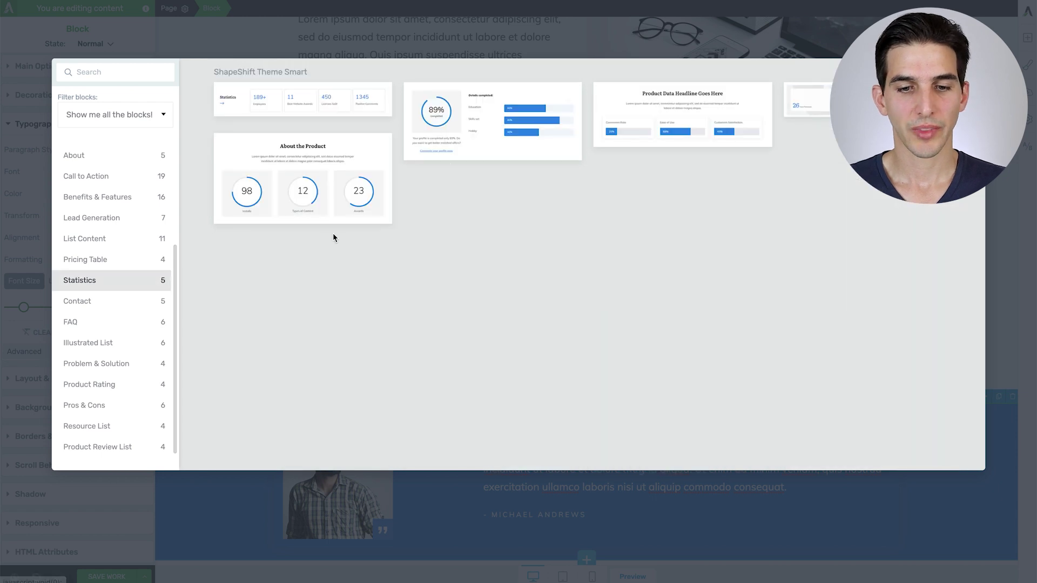
click(632, 113)
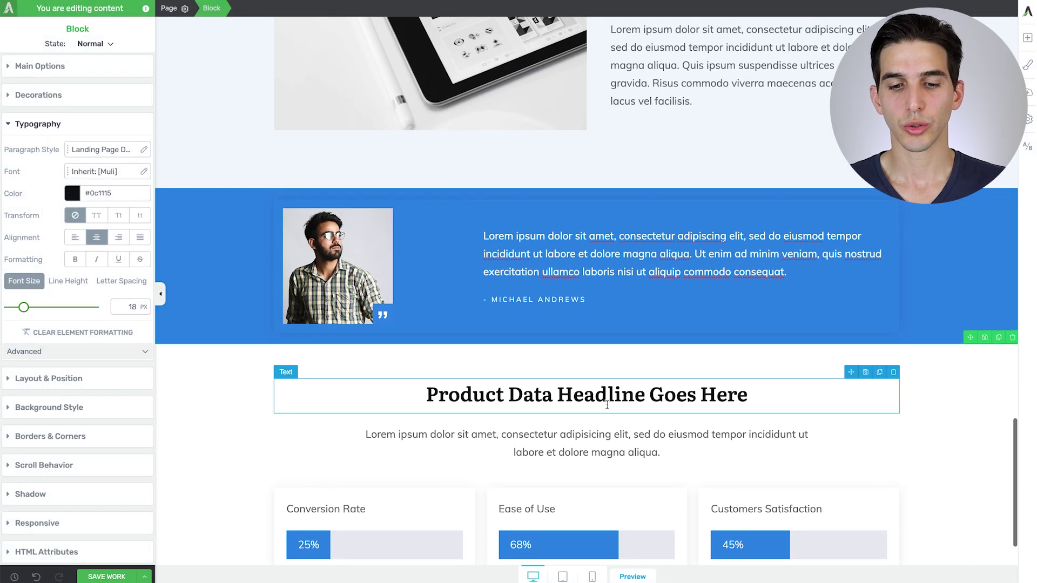
click(607, 405)
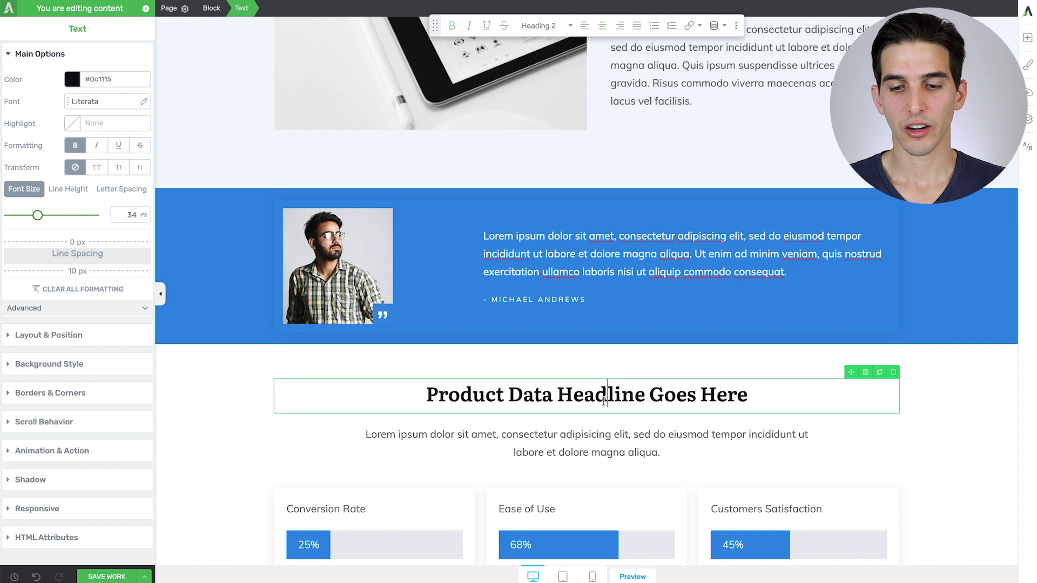
scroll(605, 400, down, 2)
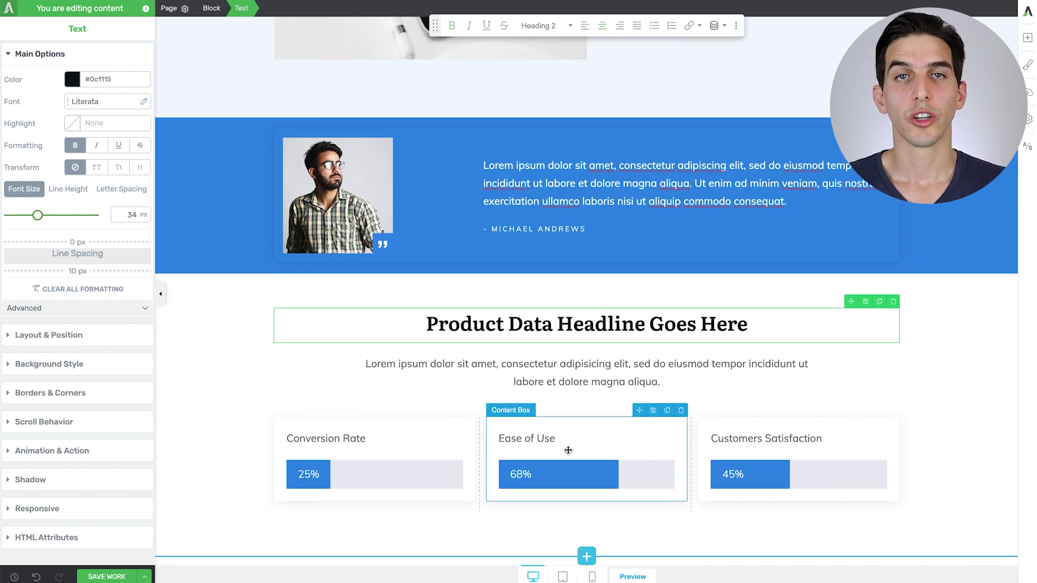
Insert the 89% profile-completion statistics and drag its columns beneath the progress bars
click(586, 556)
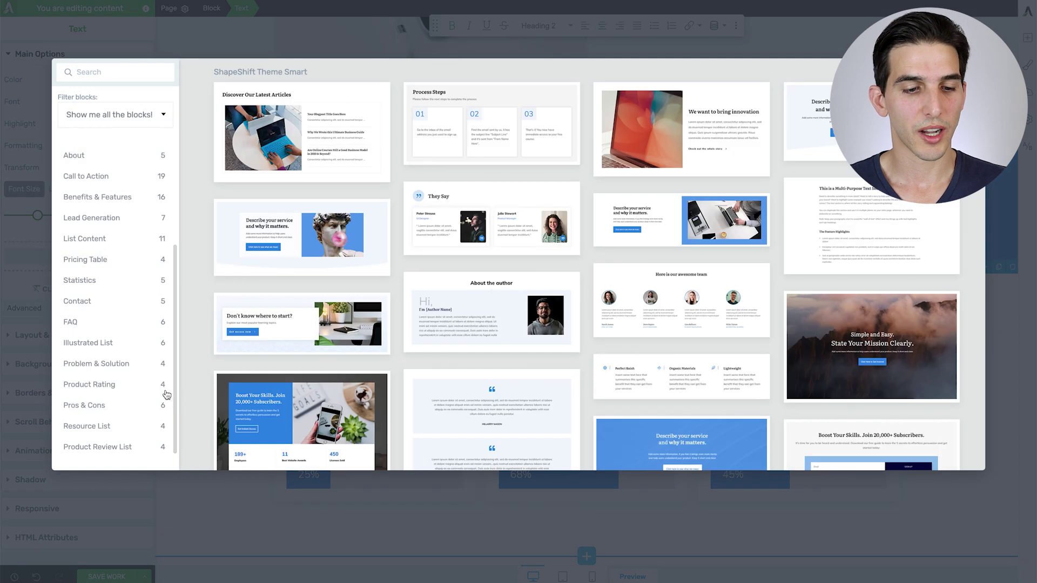
click(86, 282)
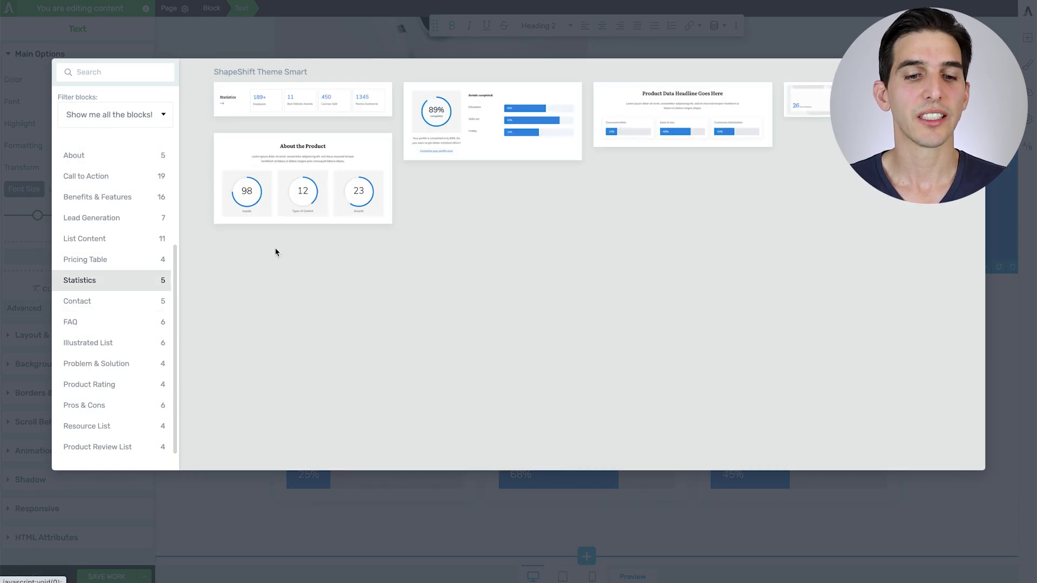
click(512, 122)
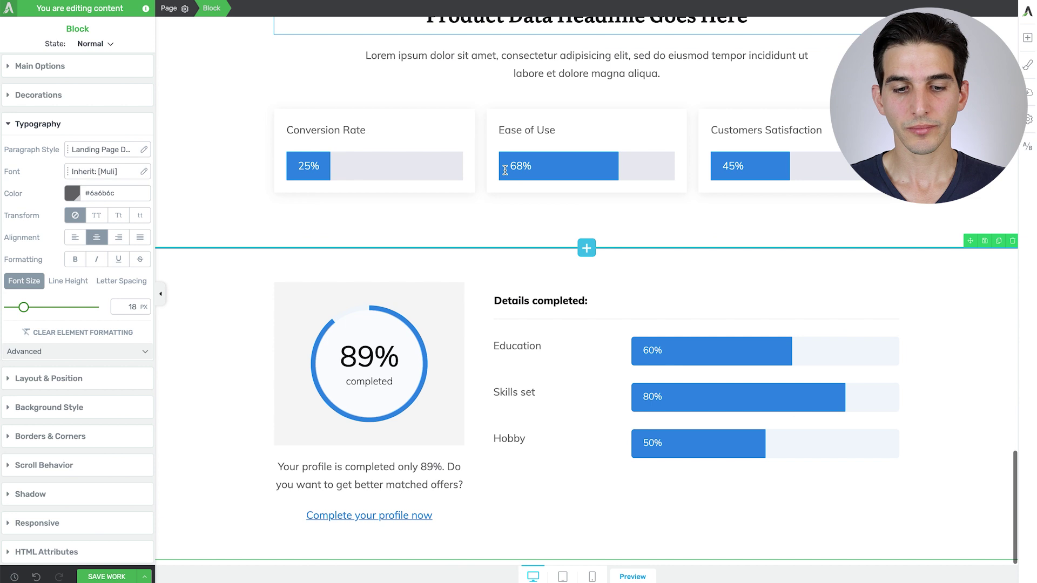
click(509, 278)
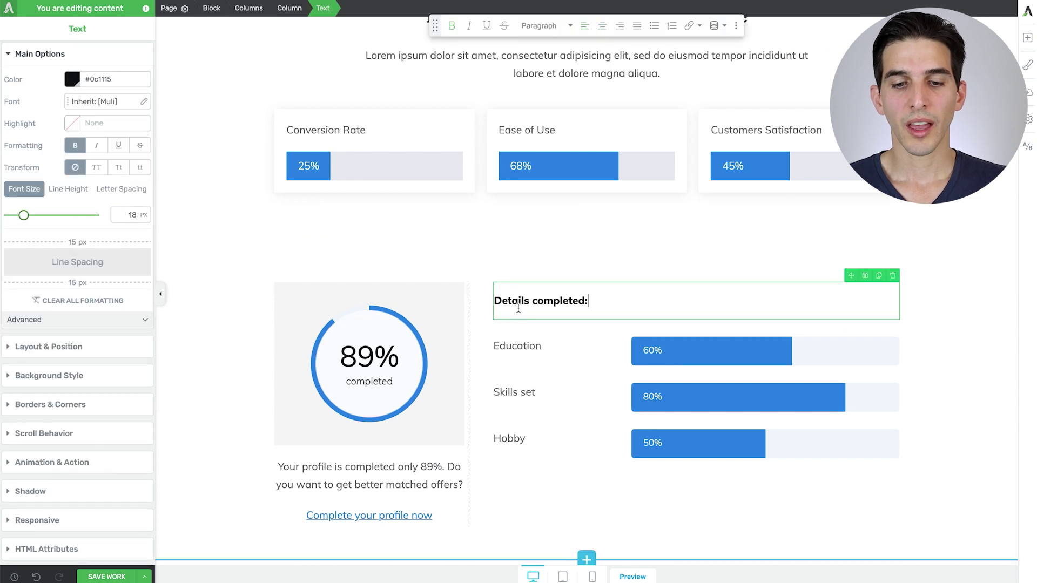
click(248, 8)
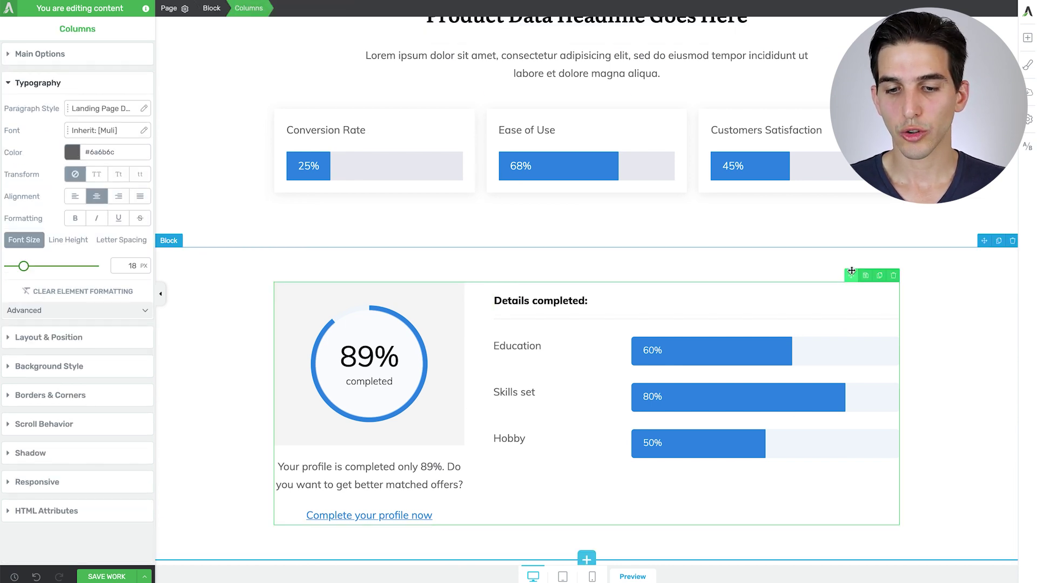
drag(852, 275, 722, 205)
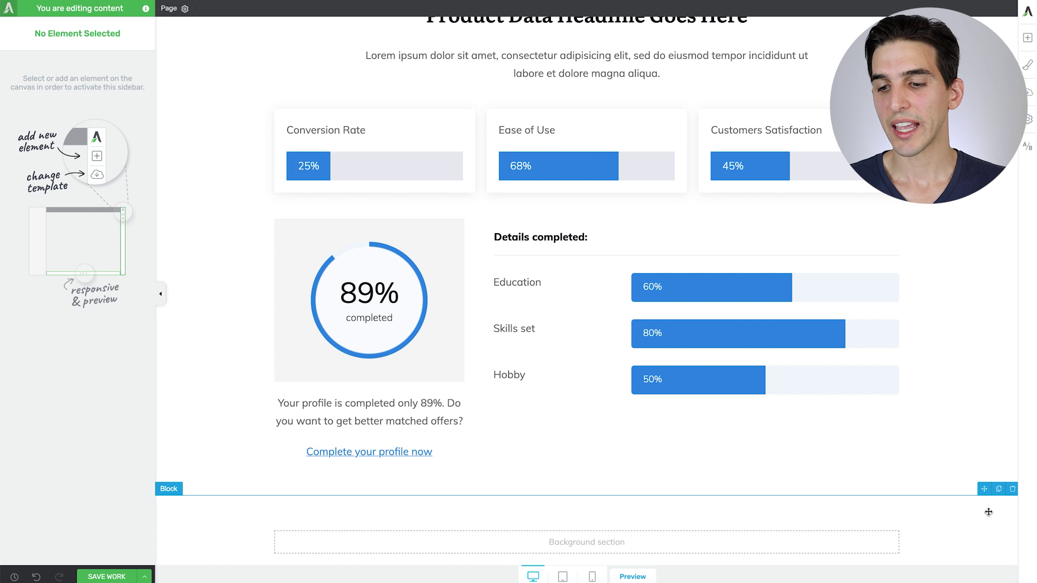
scroll(1014, 490, up, 1)
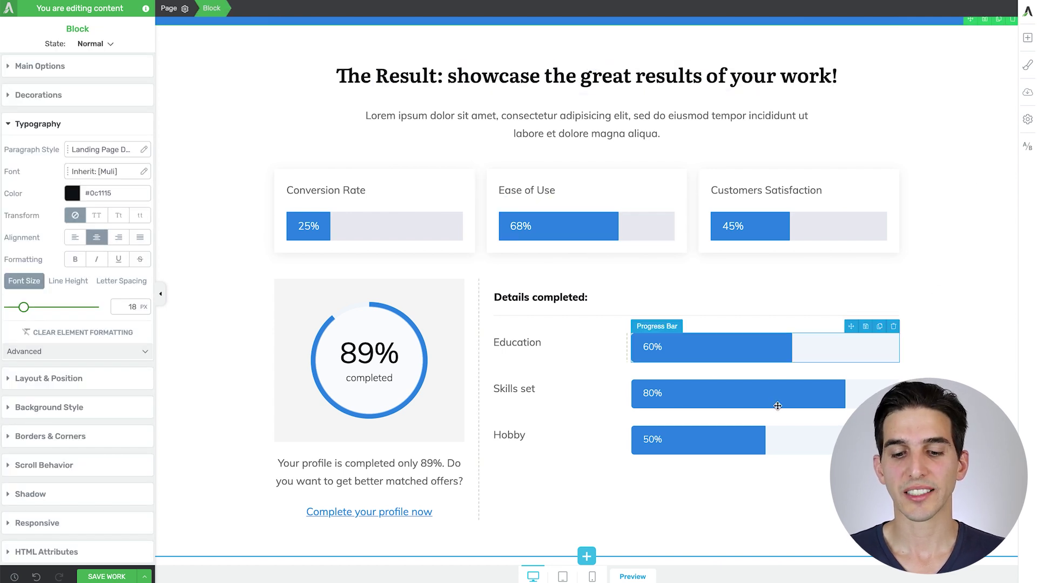
Insert the Illustrated List Feature Highlights image grid and set its heading's max width to 75%
click(586, 557)
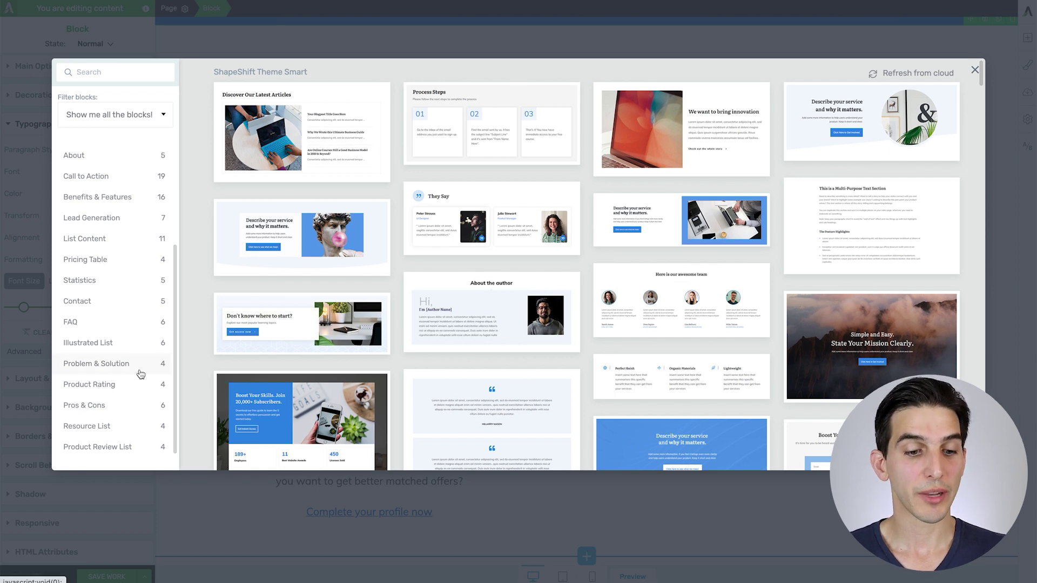
scroll(139, 373, down, 1)
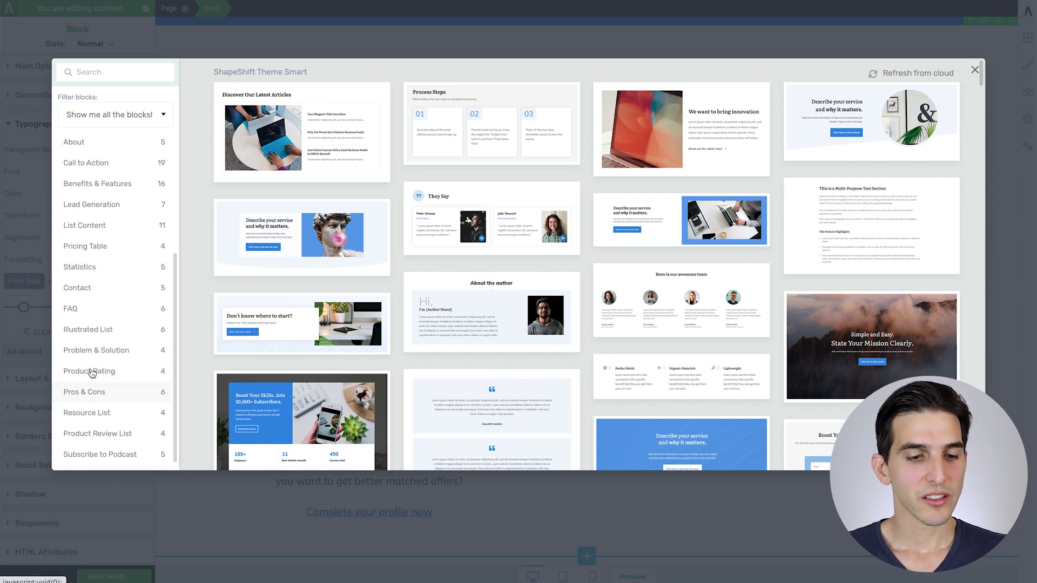
click(88, 330)
click(305, 146)
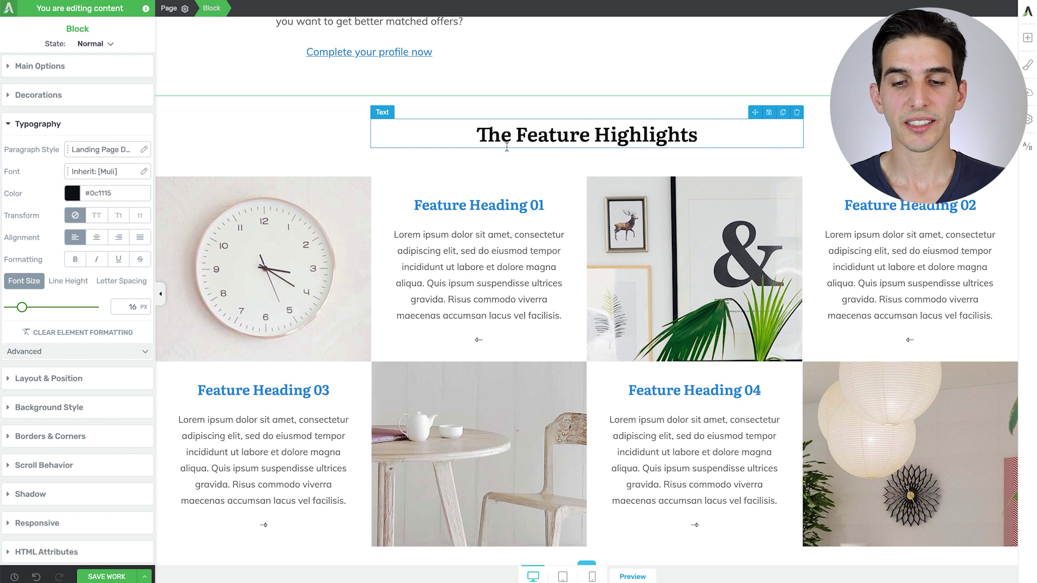
click(433, 136)
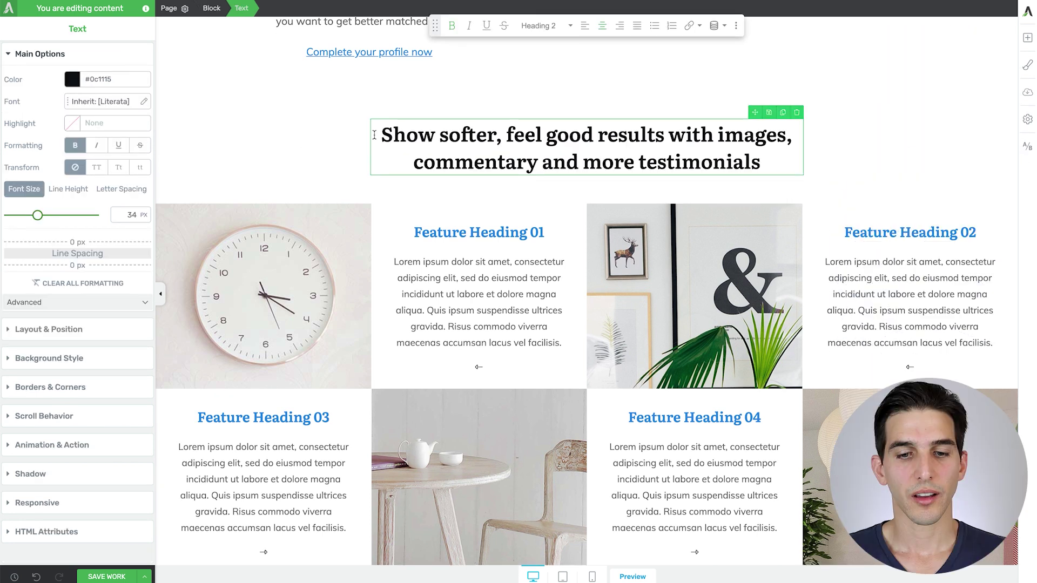
click(61, 330)
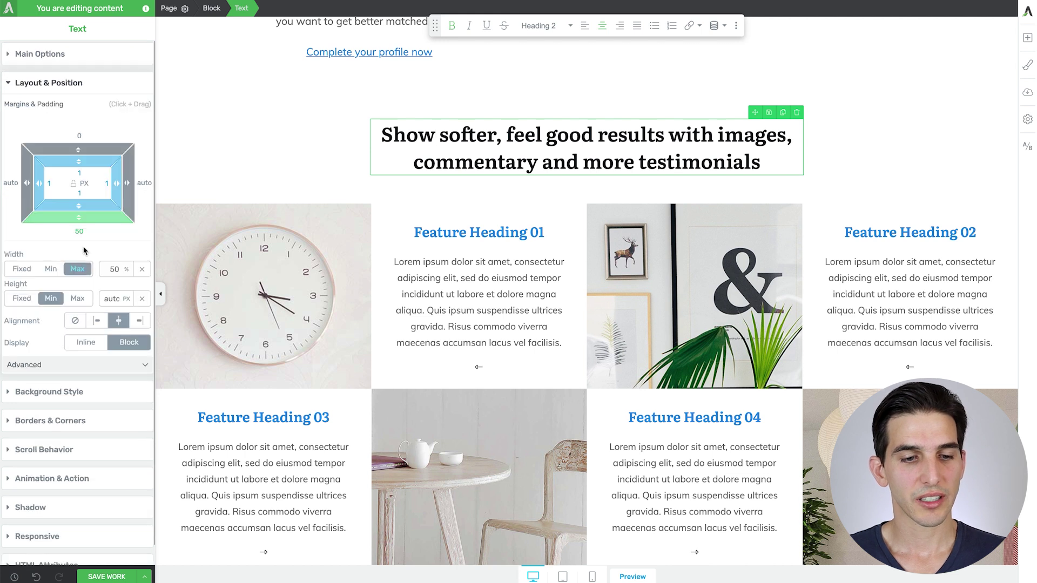
drag(112, 270, 113, 256)
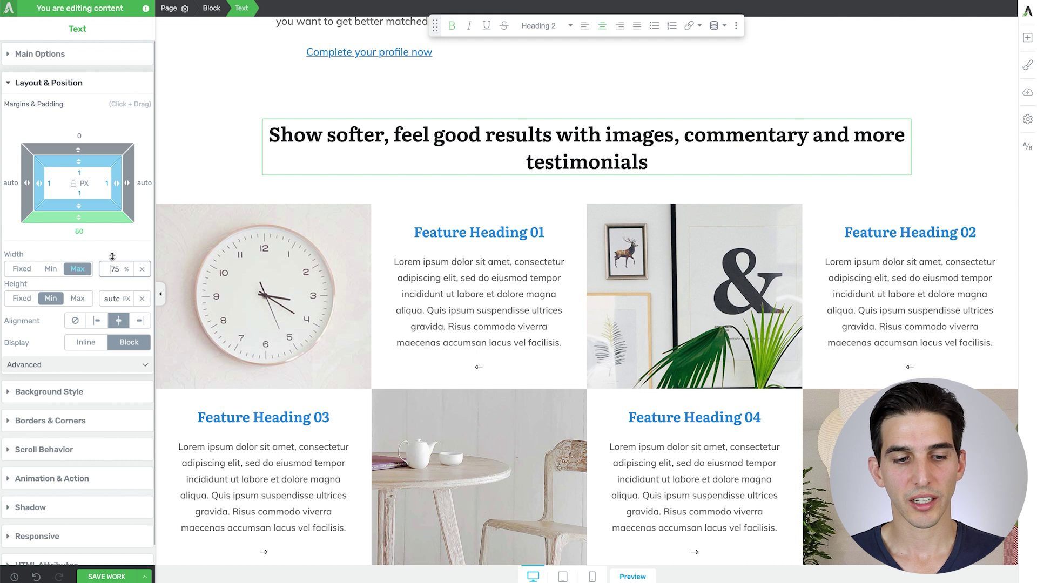
scroll(508, 314, down, 1)
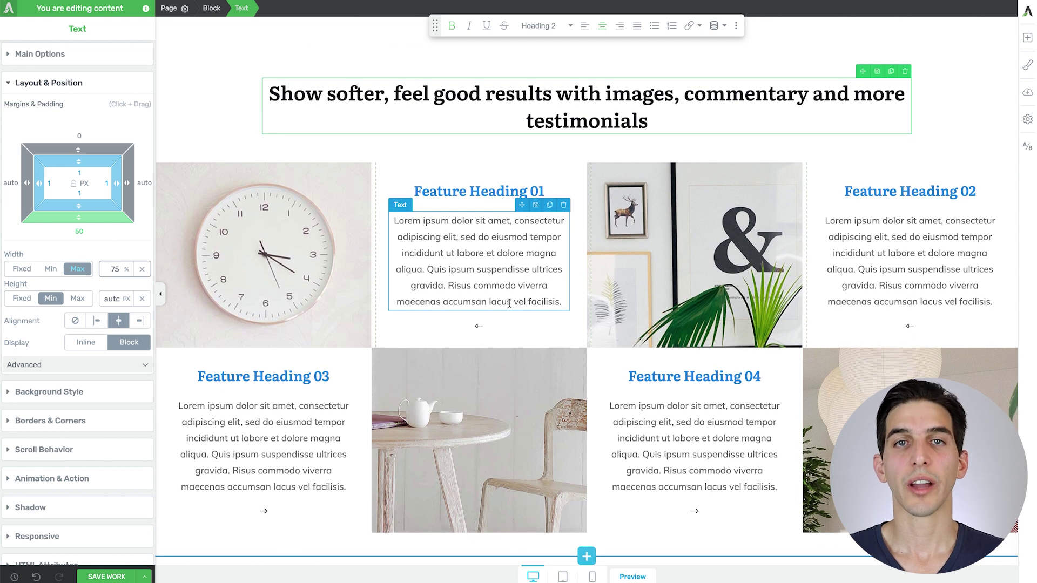
Rename the four feature headings 'Feel Good Result 1' through 'Feel Good Result 4'
click(435, 193)
triple_click(436, 193)
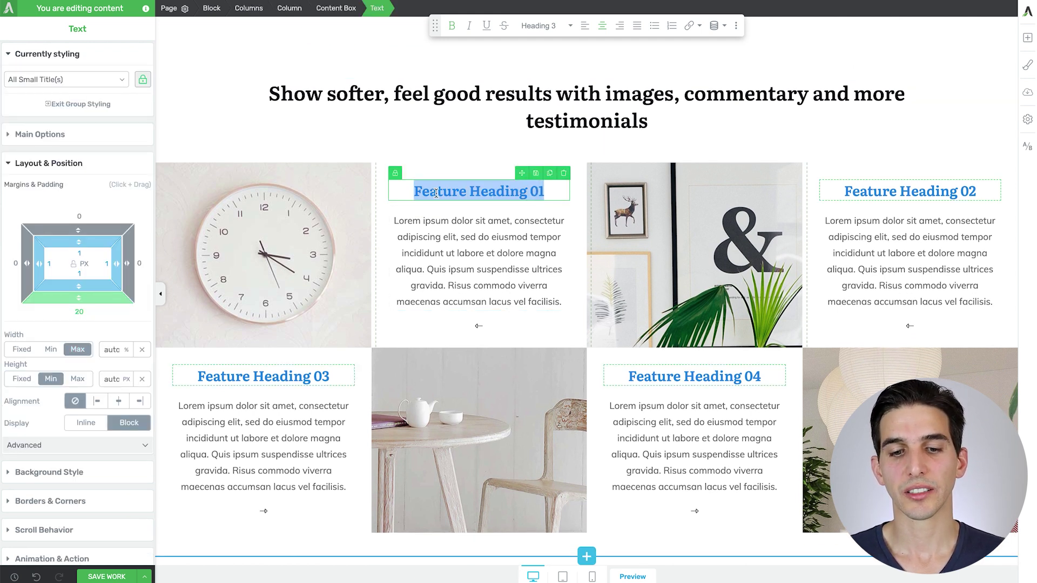
text(Feel Go)
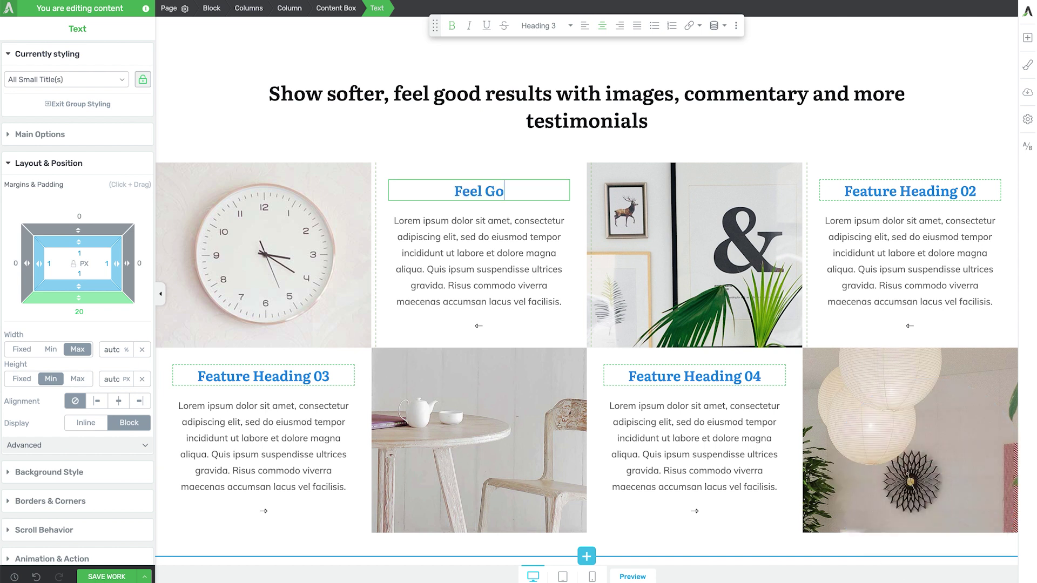
text(od Result 1)
key(ctrl+a)
key(ctrl+c)
triple_click(911, 191)
key(ctrl+v)
key(BackSpace)
text(2)
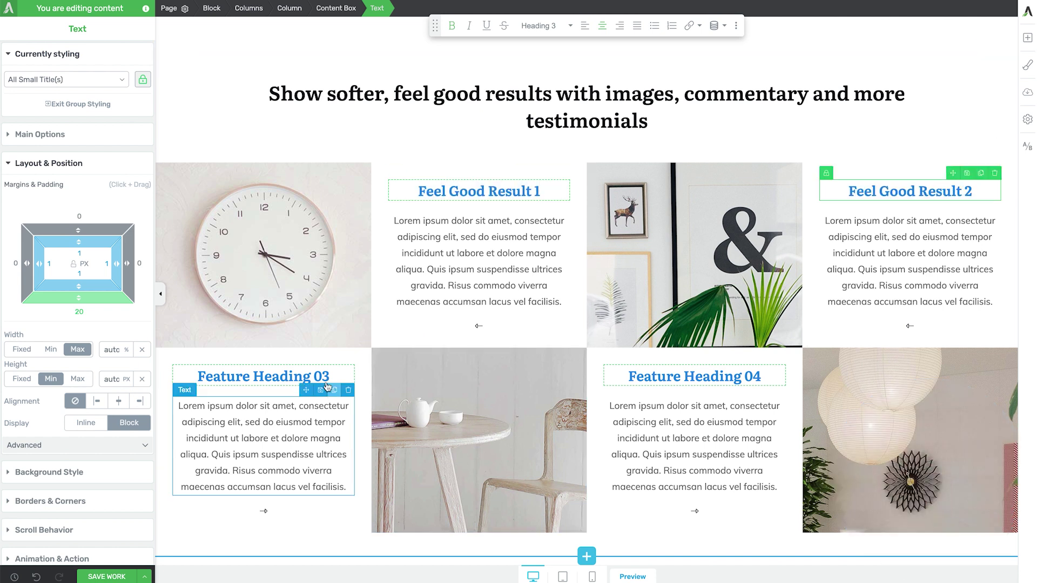
triple_click(303, 377)
key(ctrl+v)
key(BackSpace)
text(3)
triple_click(694, 377)
key(ctrl+v)
key(BackSpace)
Finish 'Feel Good Result 4', then insert the call-to-action Unique Writing Tips video block
text(4)
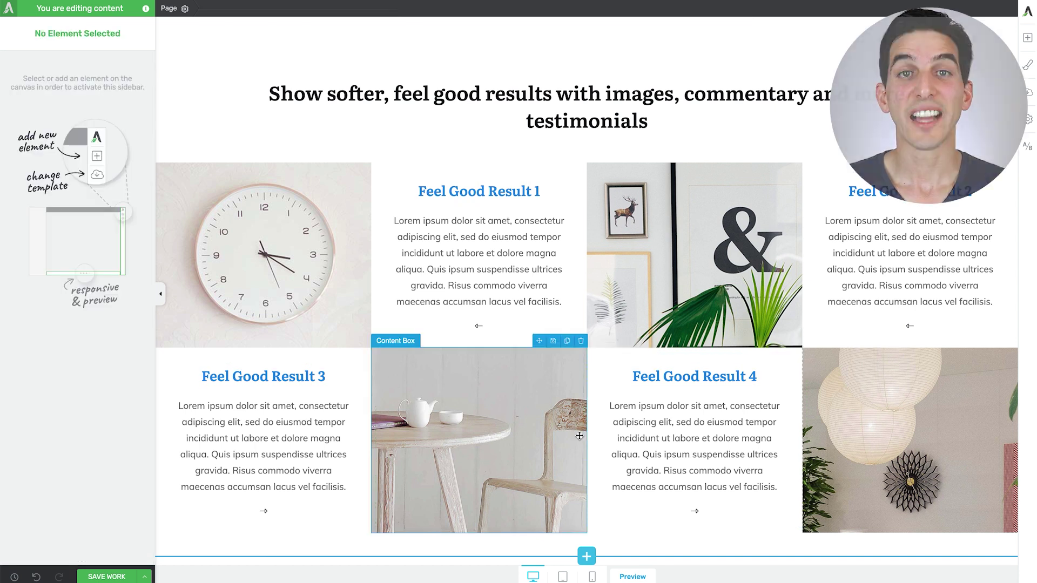
click(586, 558)
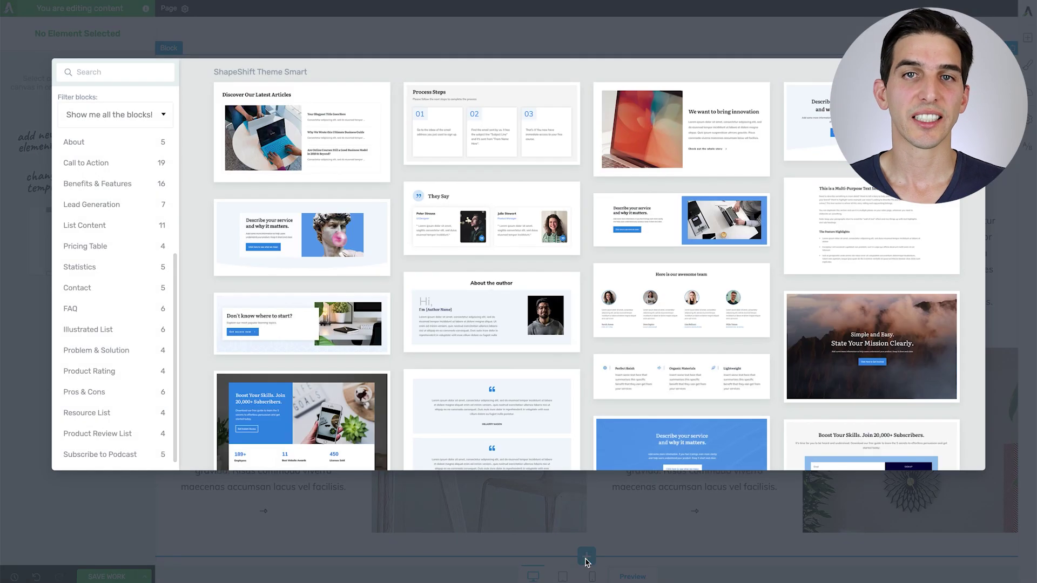
click(100, 169)
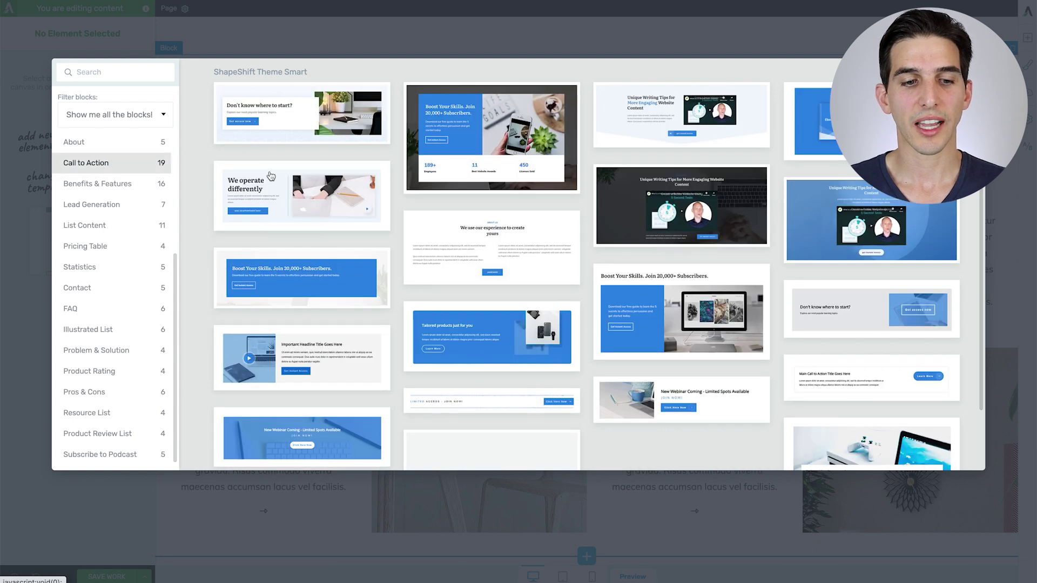
click(667, 111)
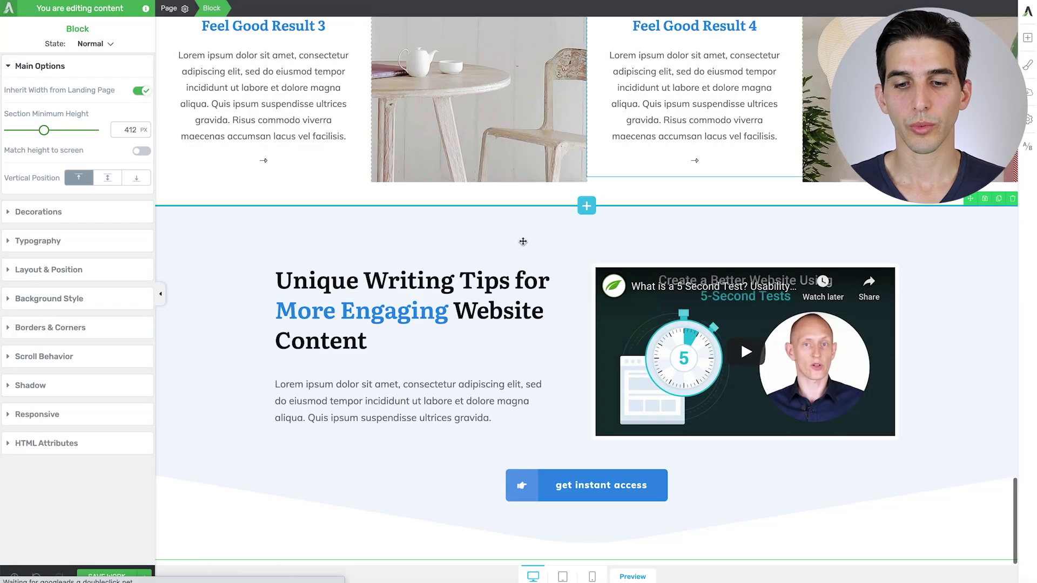
Paste the 'Embedded Client Testimonial Video' heading and colour 'Client Testimonial' main accent blue
click(441, 354)
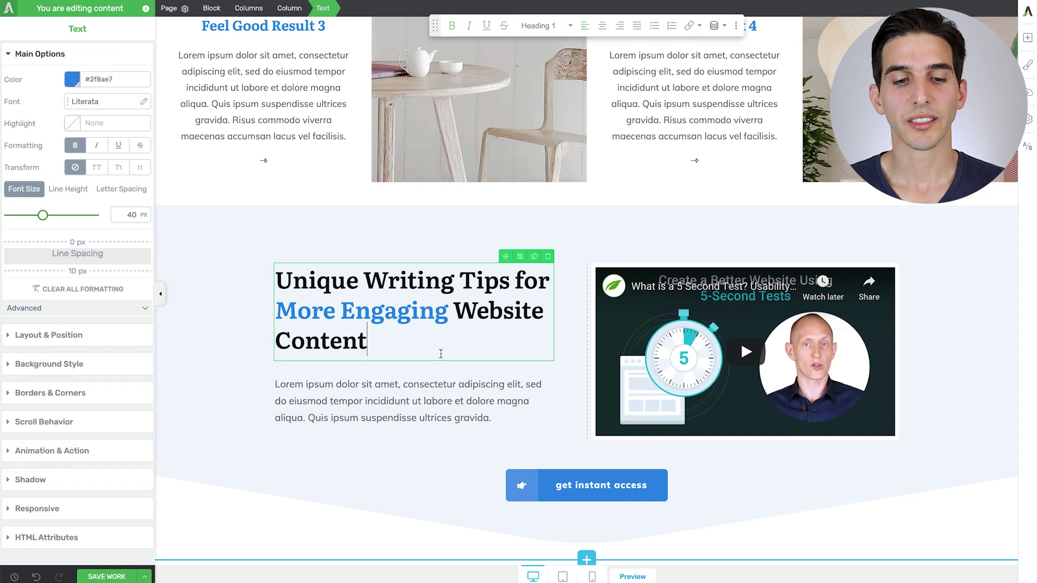
key(ctrl+a)
key(ctrl+v)
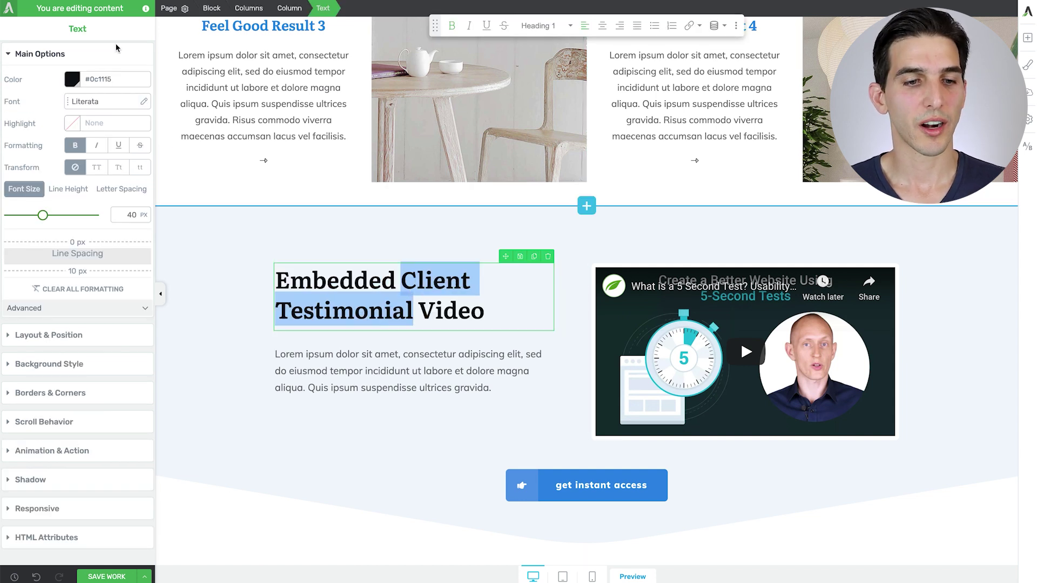
click(72, 79)
click(16, 330)
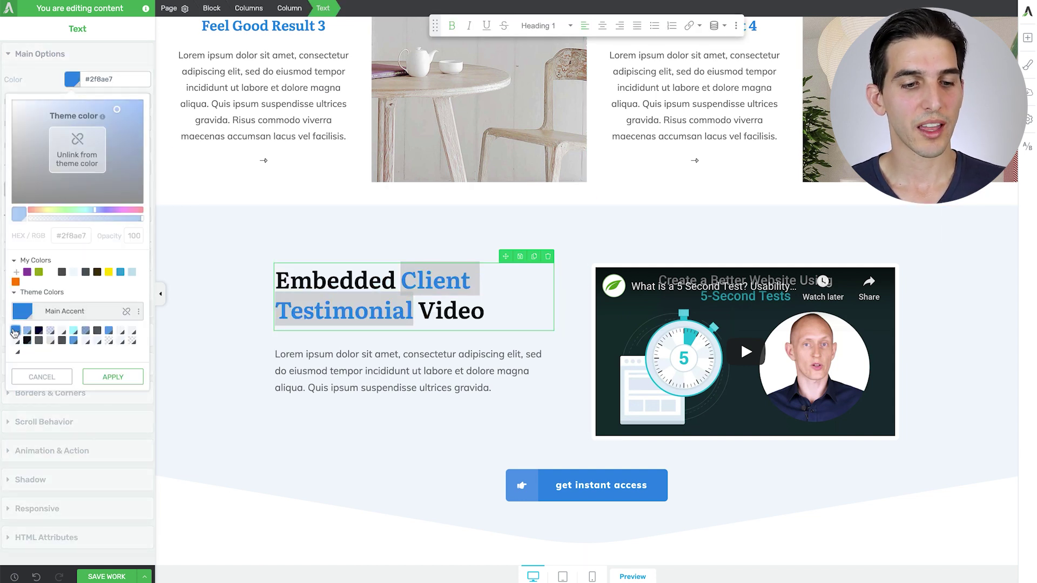
click(86, 377)
click(229, 371)
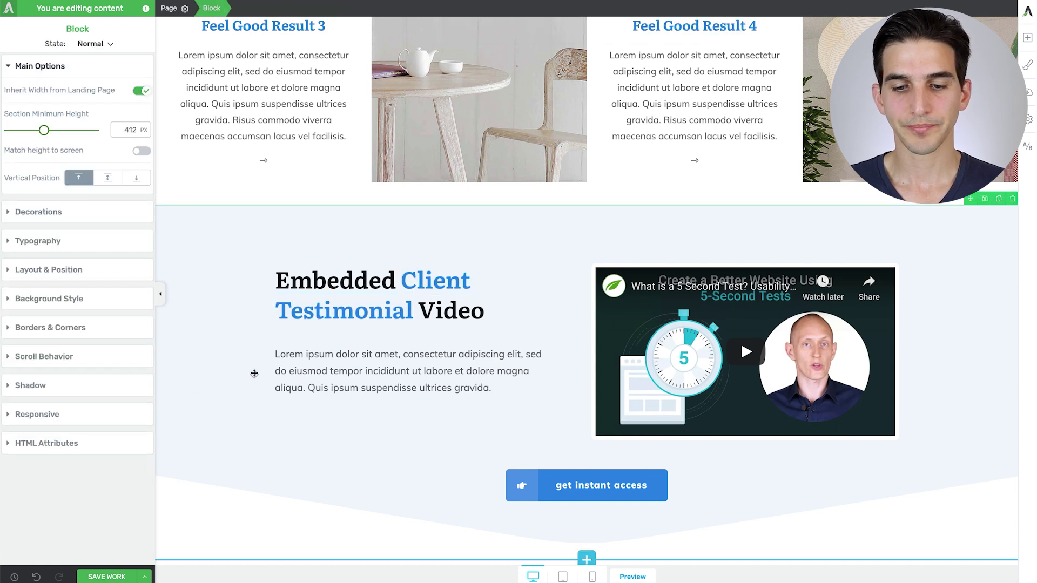
Make the embedded video's column wider than the text column
click(640, 333)
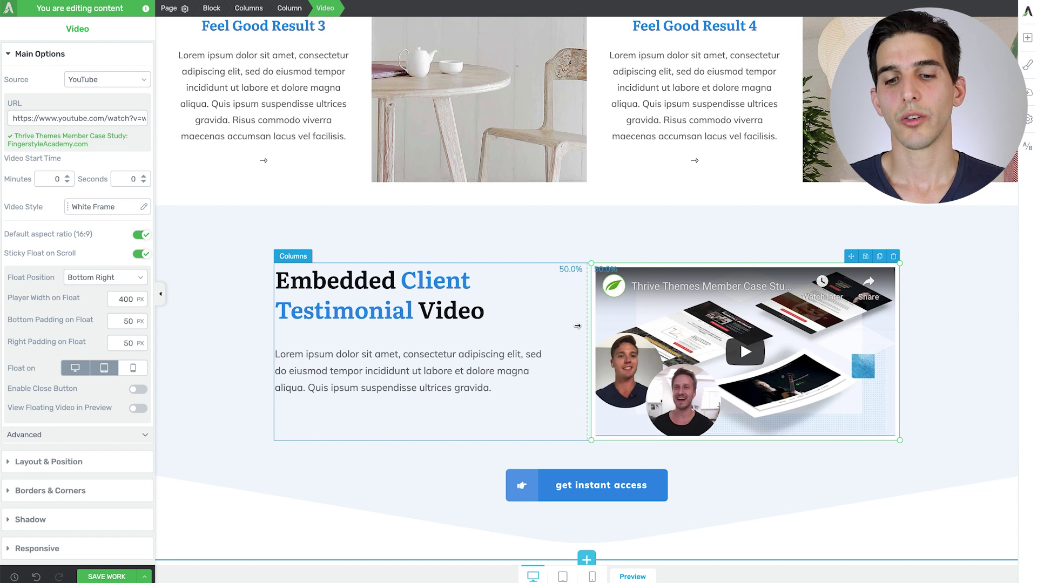
drag(588, 325, 533, 323)
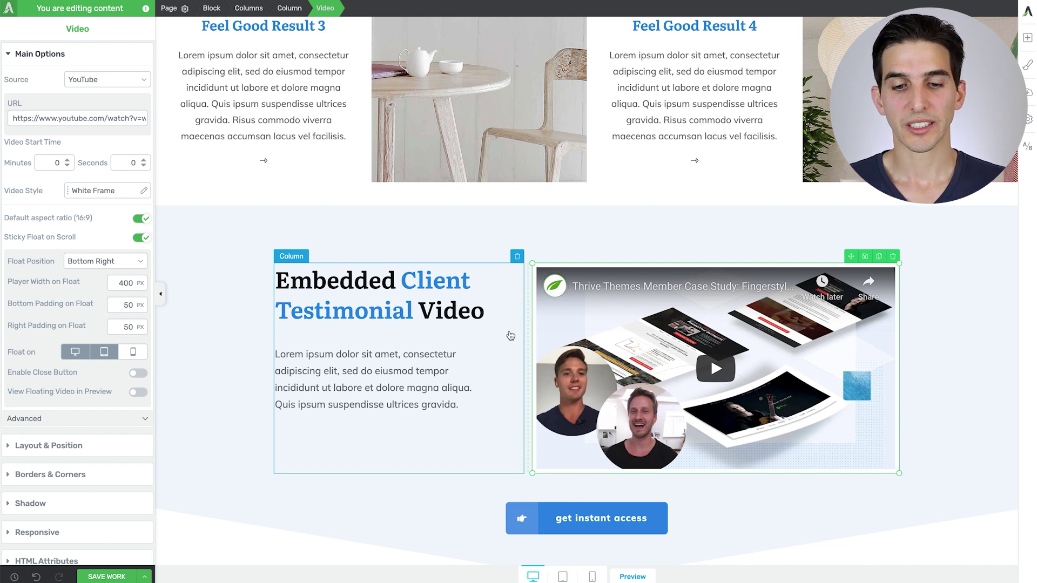
scroll(510, 336, up, 15)
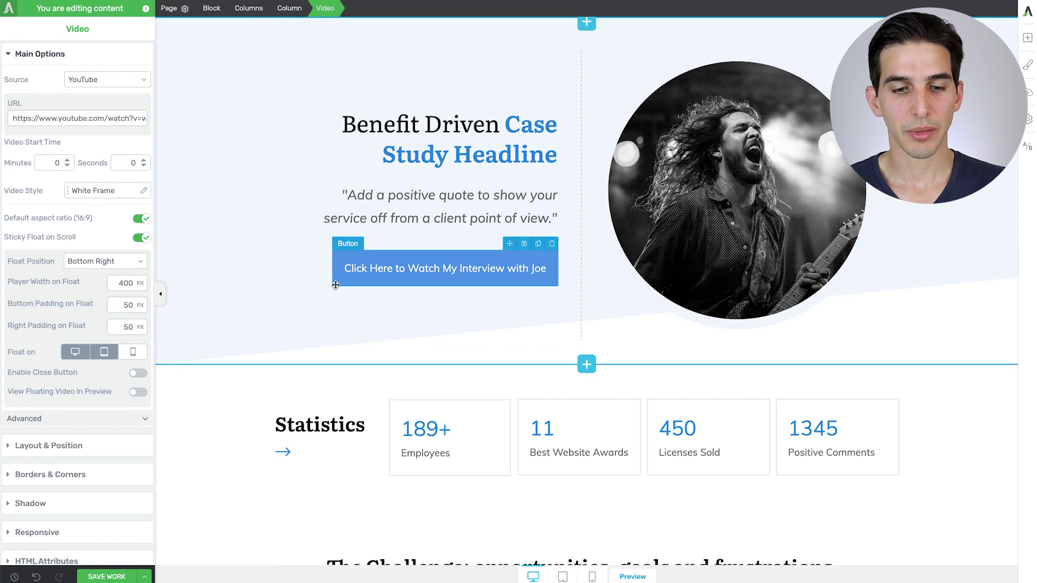
Jump-link the 'Watch My Interview with Joe' button to the testimonial video section with smooth animation
click(336, 285)
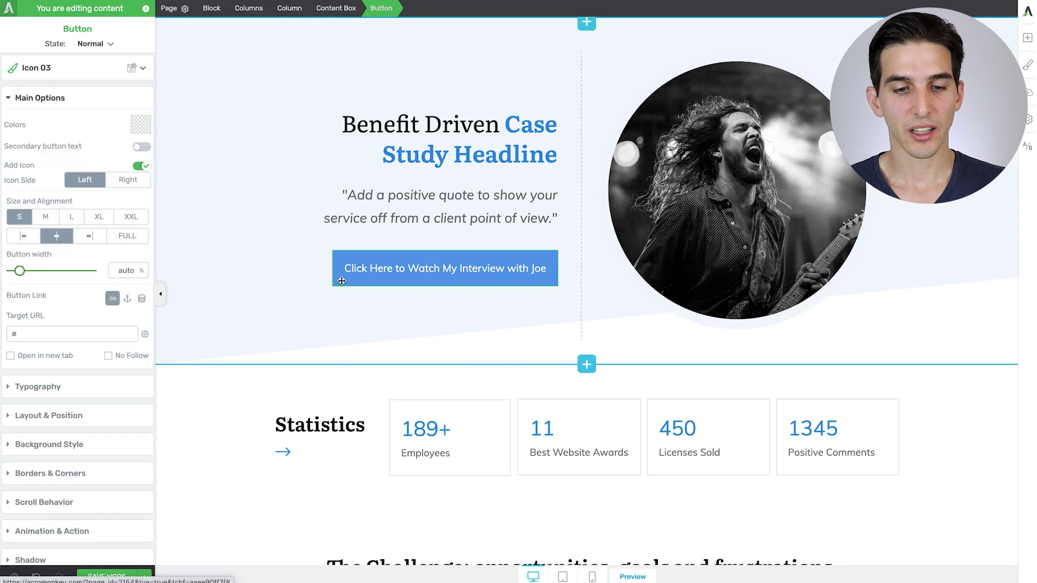
click(128, 284)
click(33, 359)
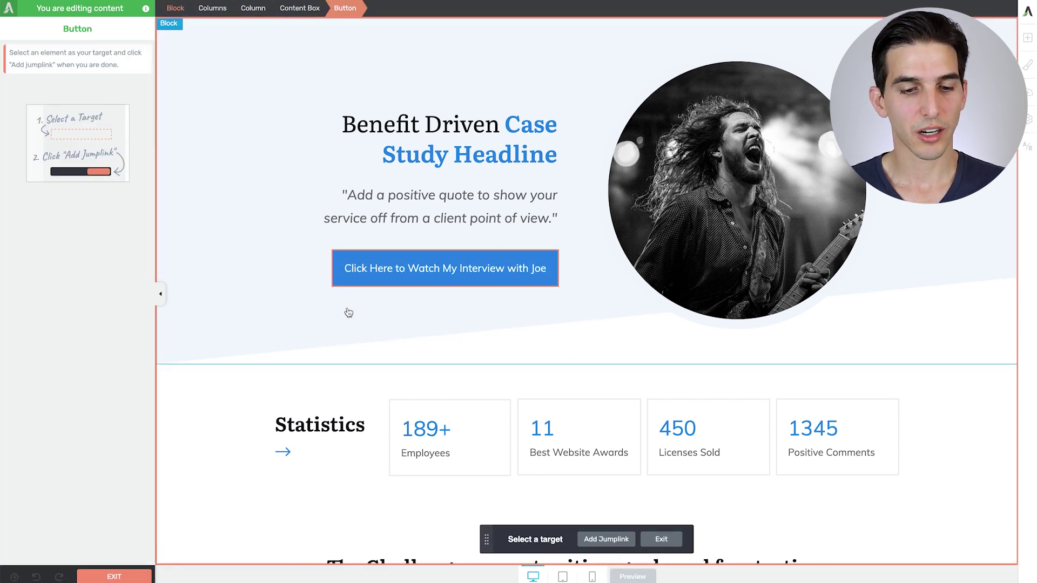
scroll(348, 313, down, 20)
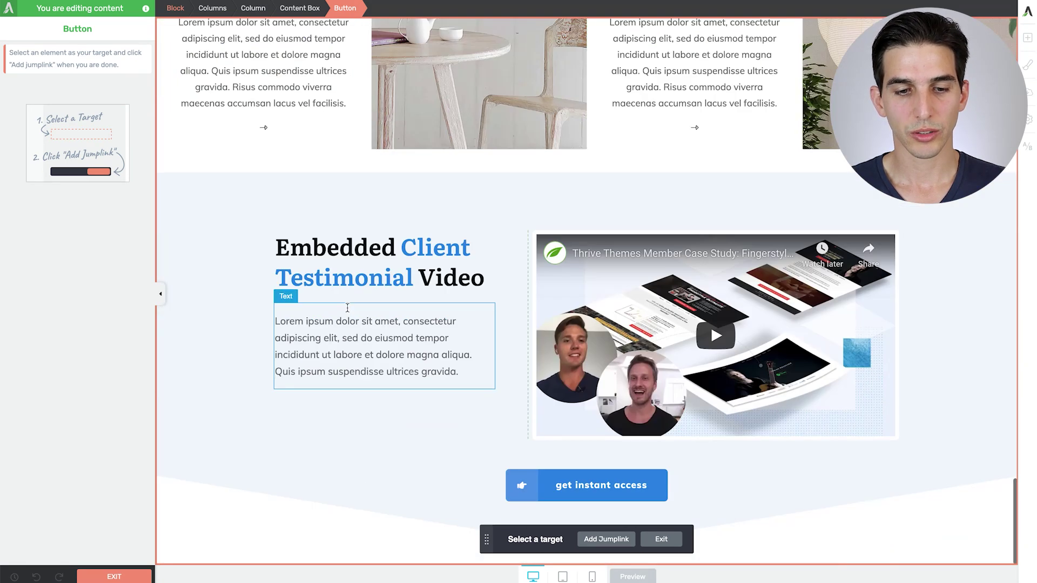
click(216, 239)
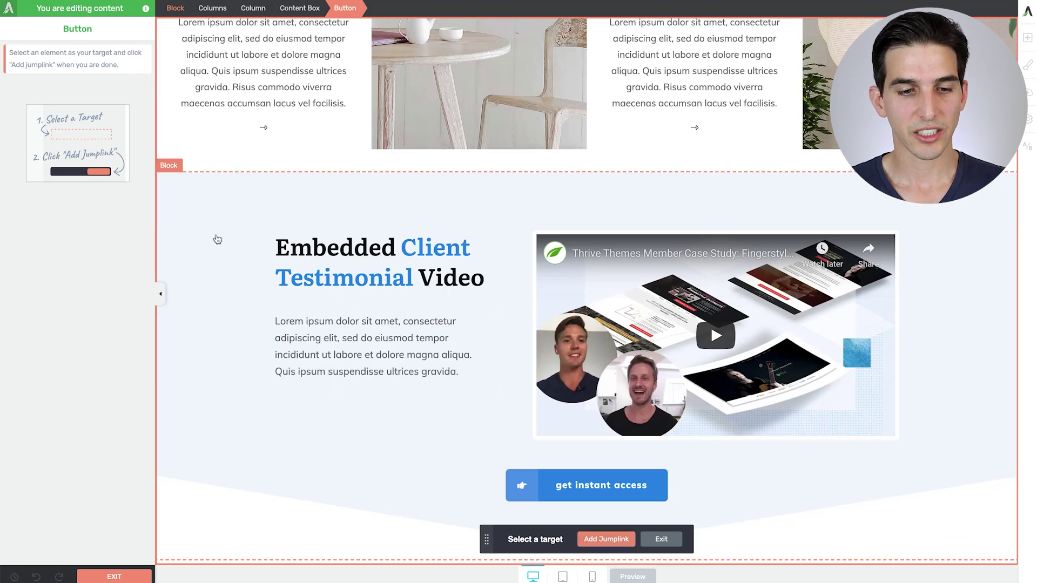
click(597, 540)
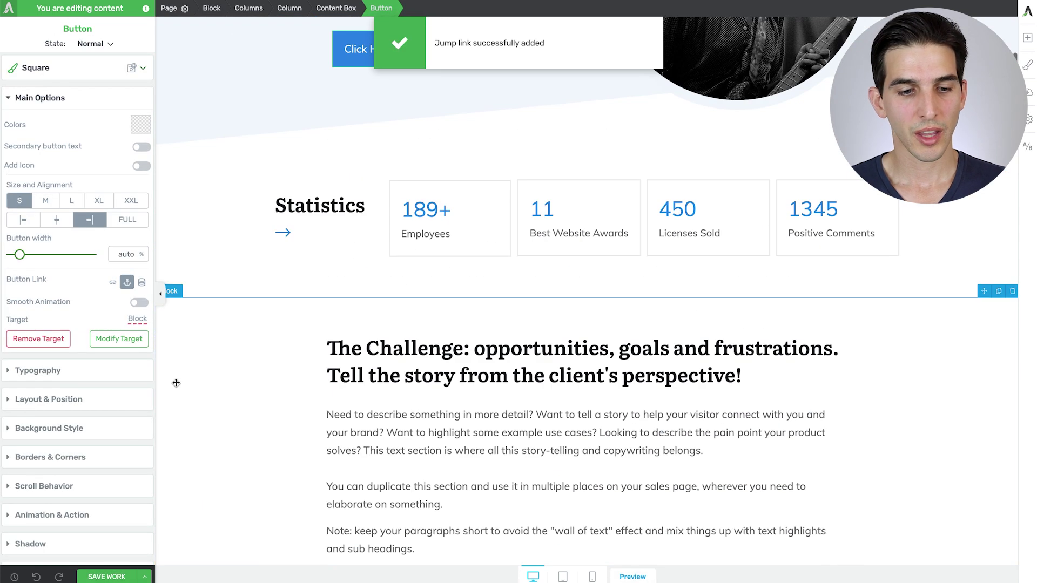
click(139, 303)
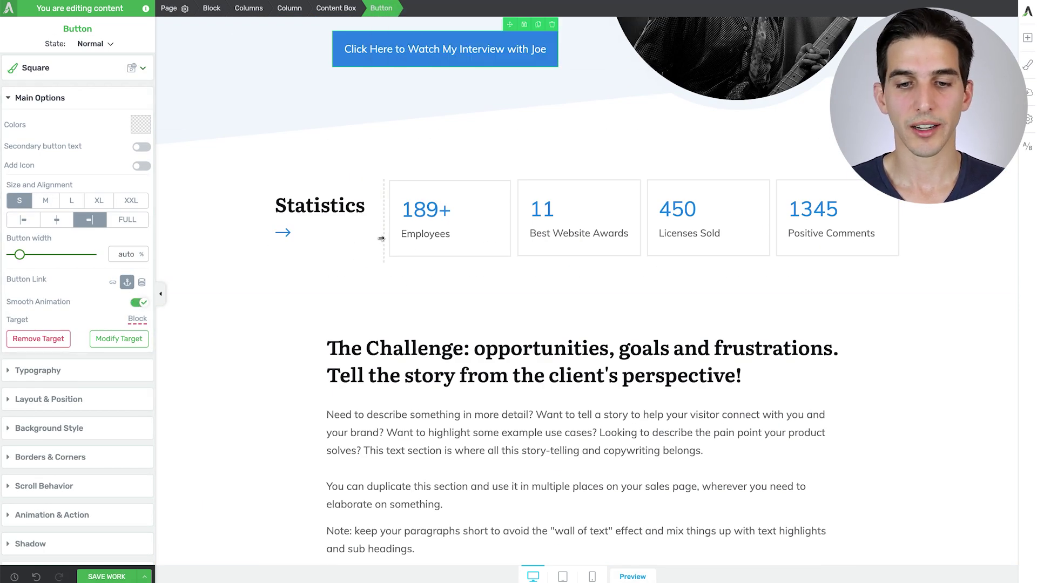
scroll(381, 238, down, 15)
Turn off the video's Sticky Float on Scroll and delete the 'get instant access' button
scroll(381, 238, down, 15)
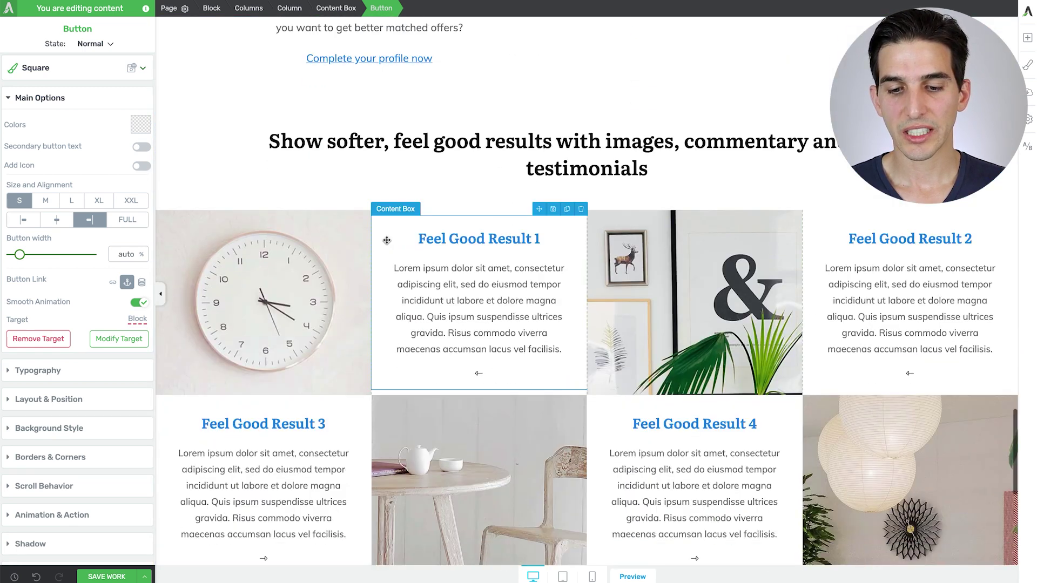
scroll(607, 297, down, 5)
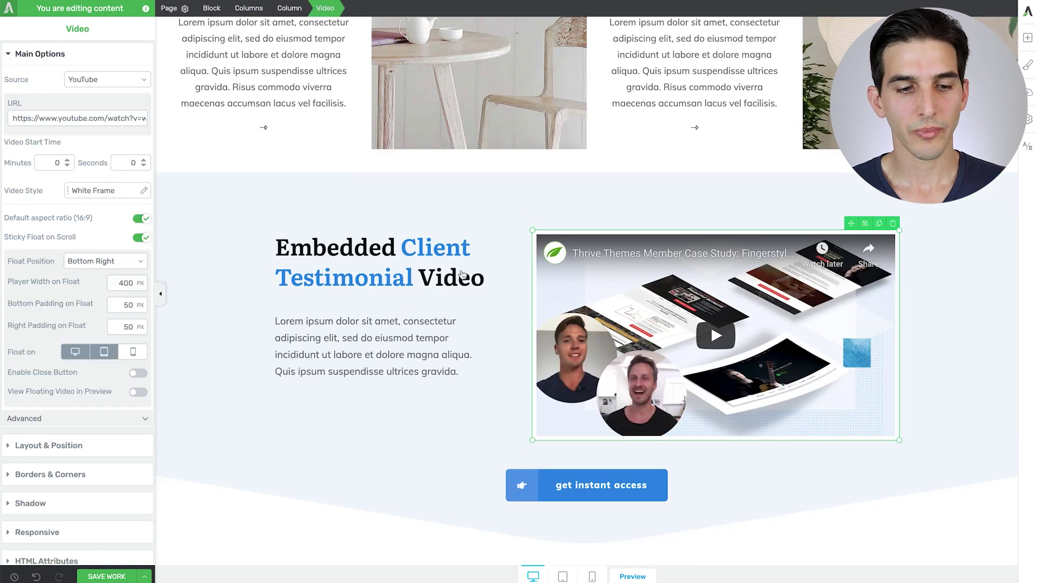
click(643, 280)
click(142, 238)
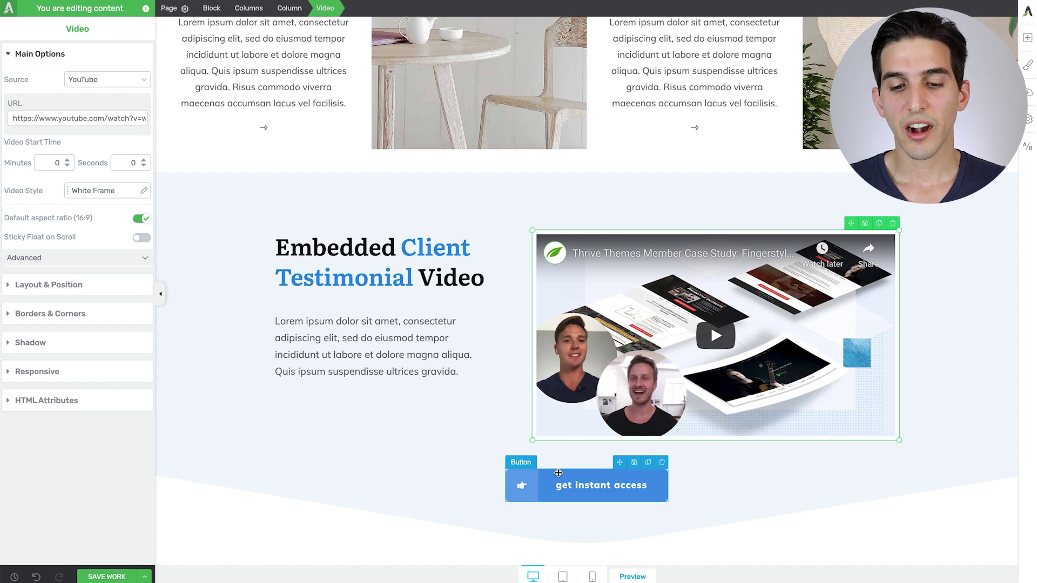
click(559, 476)
click(662, 463)
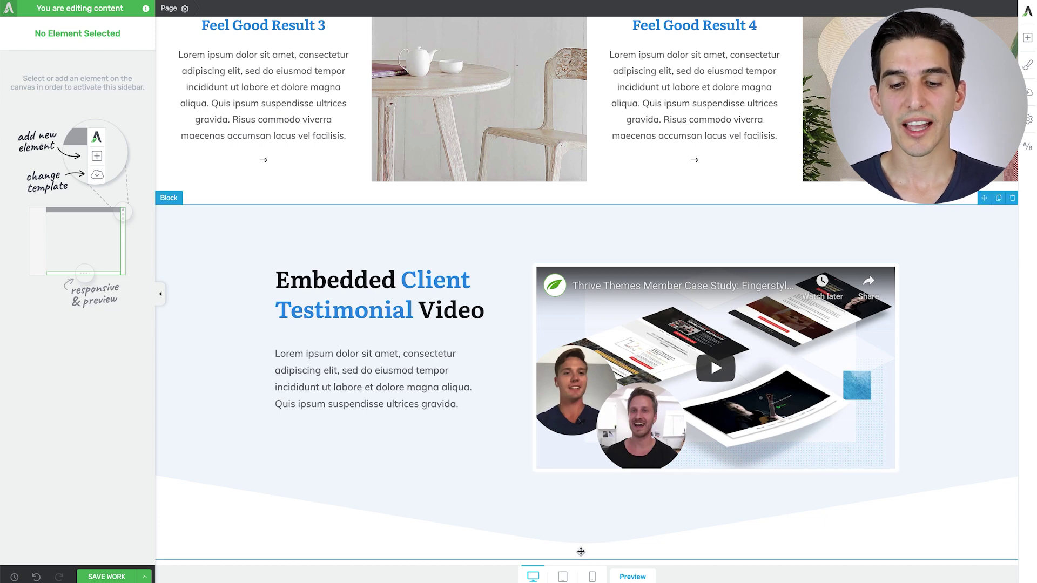
Insert the first Call to Action template, 'Don't know where to start?', below the video section
click(587, 558)
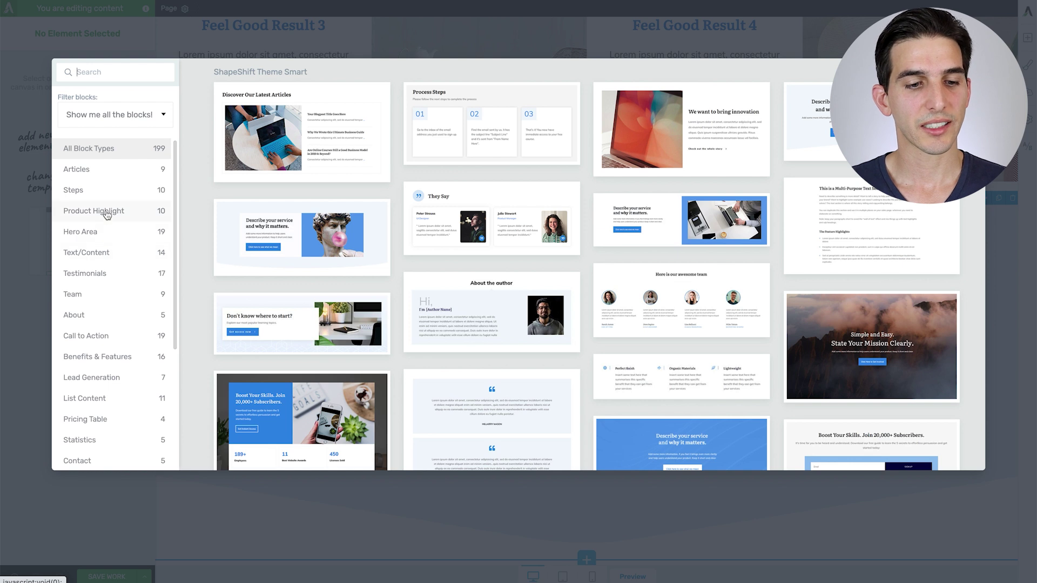
click(88, 337)
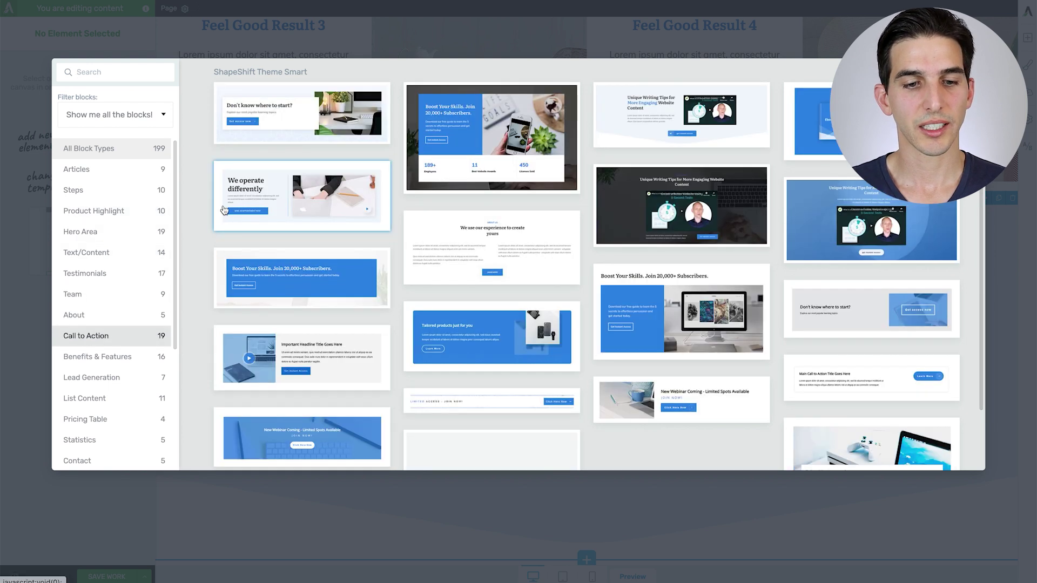
click(279, 129)
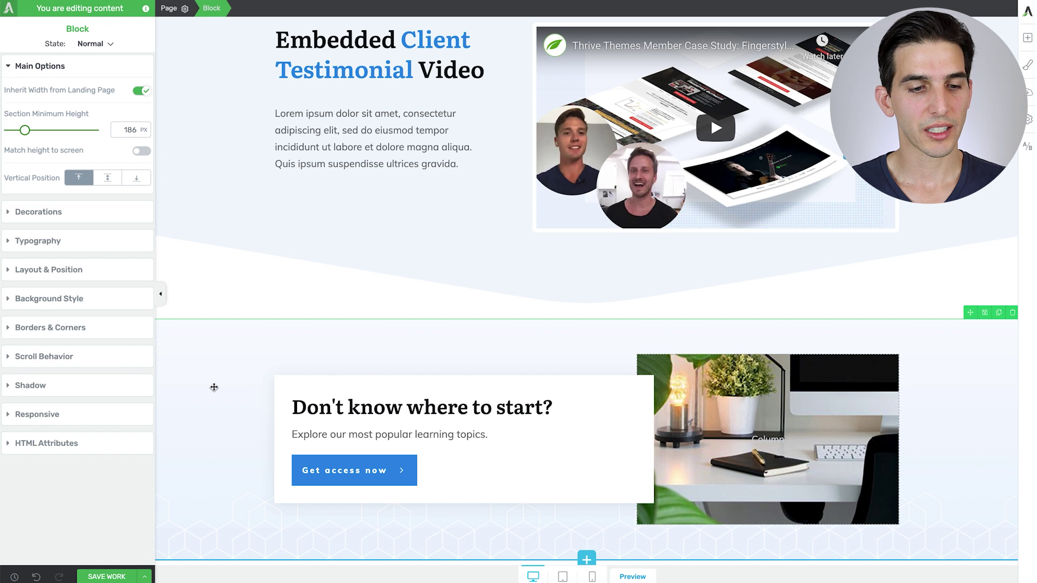
Give the call-to-action section a white background
click(60, 304)
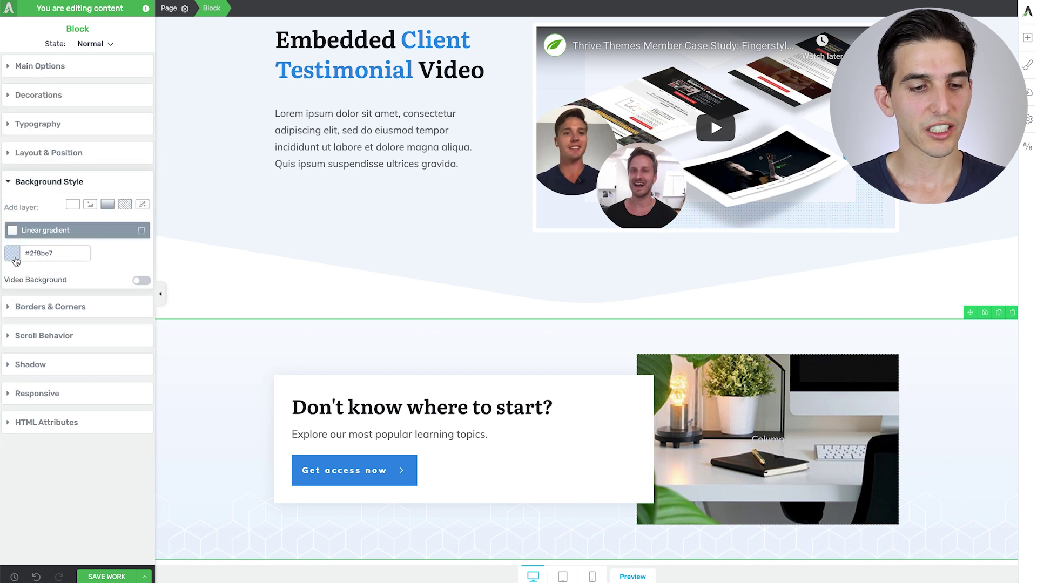
click(13, 255)
click(16, 515)
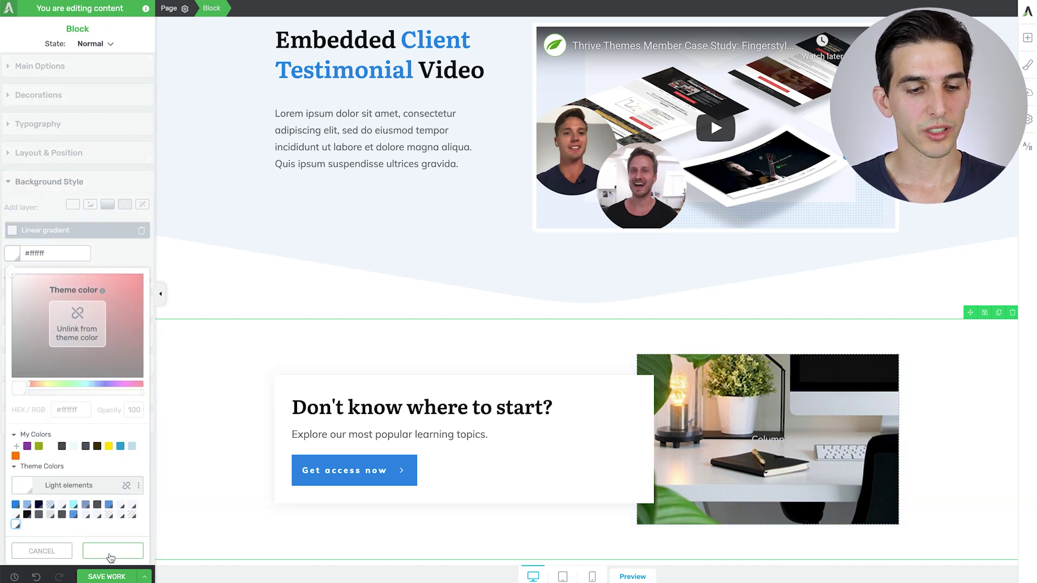
click(113, 551)
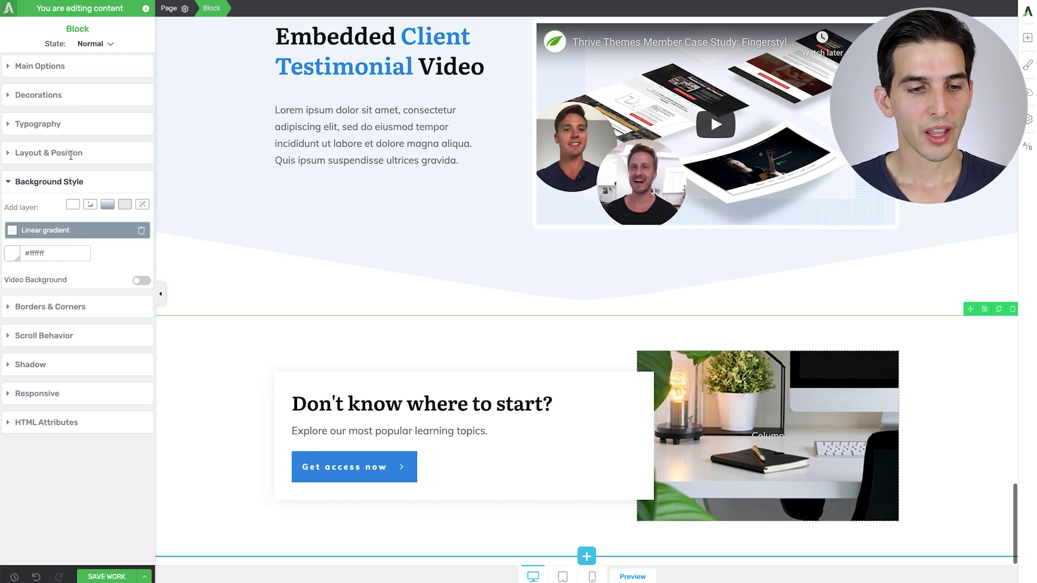
Colour the section's Cubic divider with the blue theme colour #2f8be7
click(61, 100)
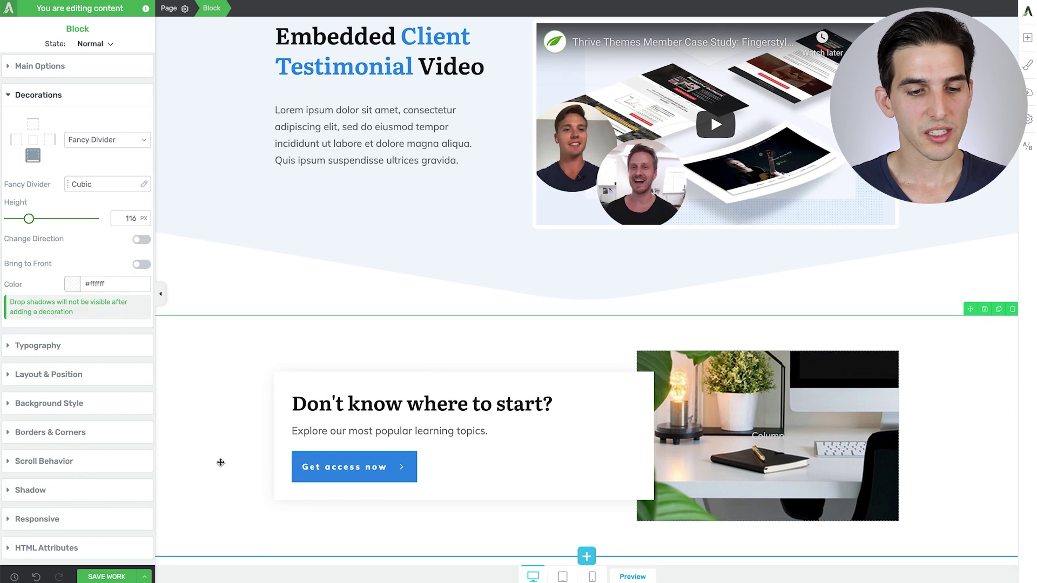
click(76, 284)
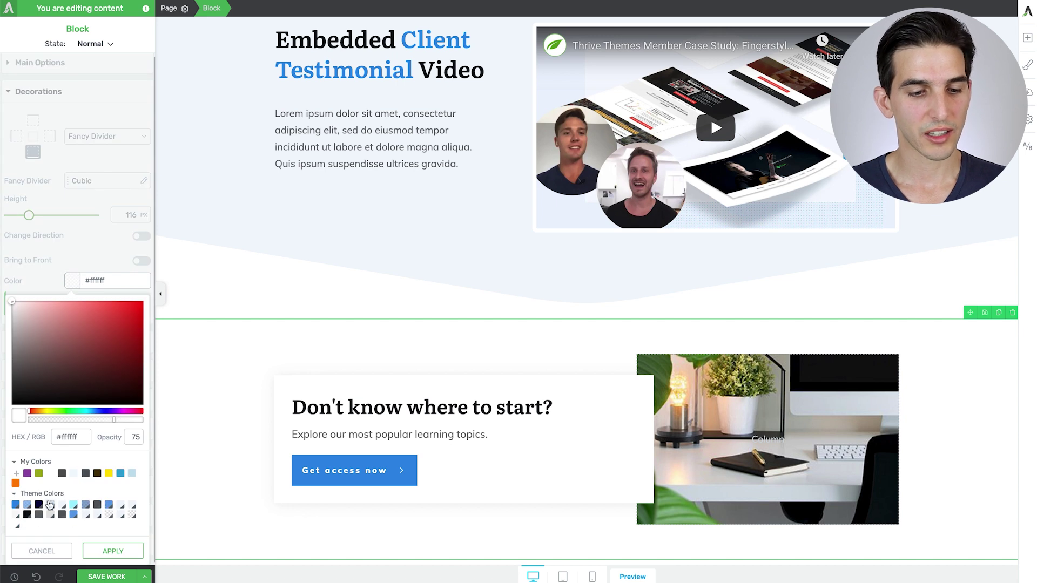
click(50, 505)
click(113, 549)
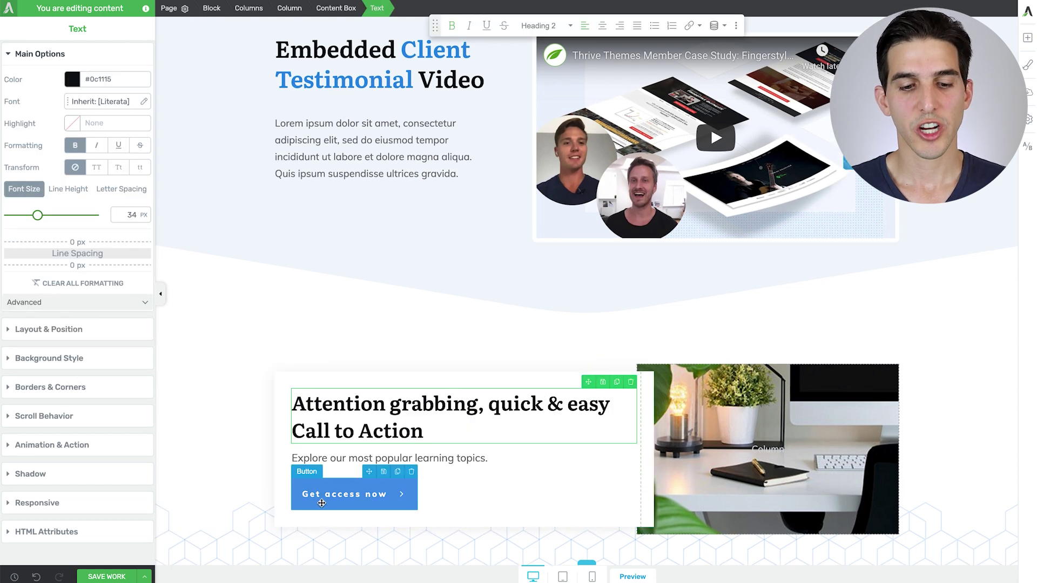
Relabel the call-to-action button 'STRONG CALL TO ACTION' and reselect the whole section
click(322, 501)
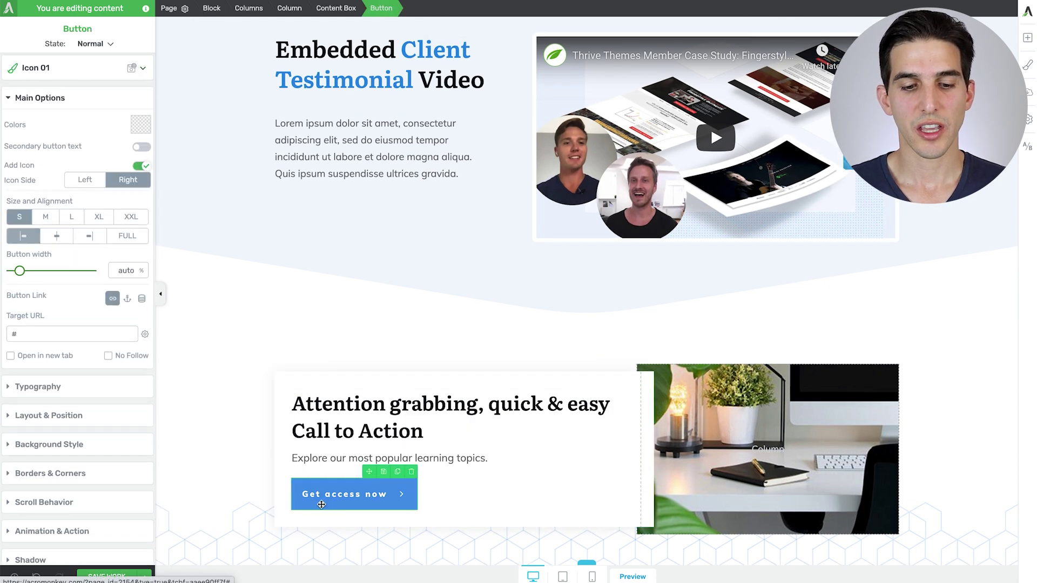
double_click(311, 495)
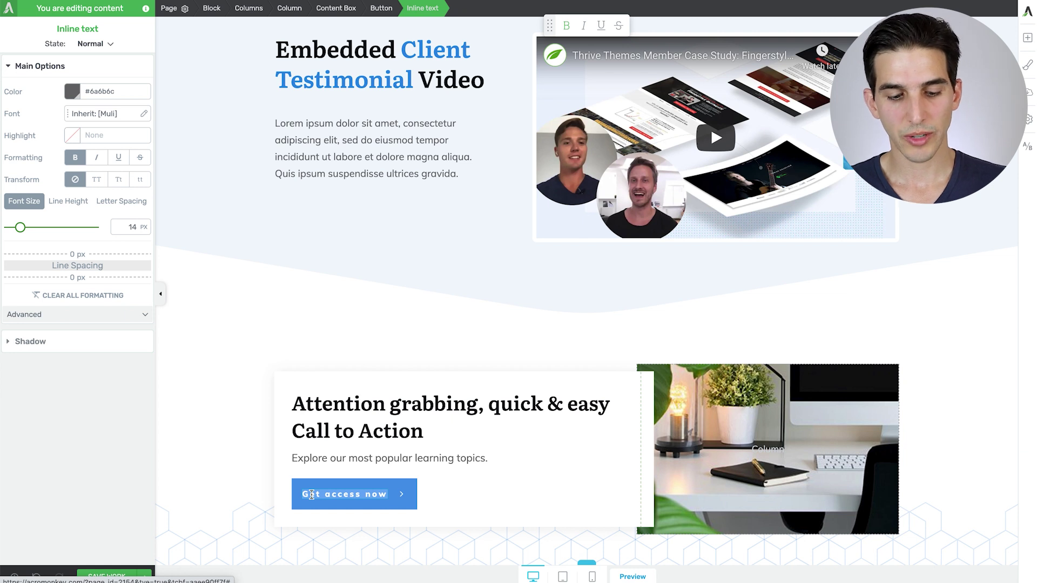
text(STRONG CA)
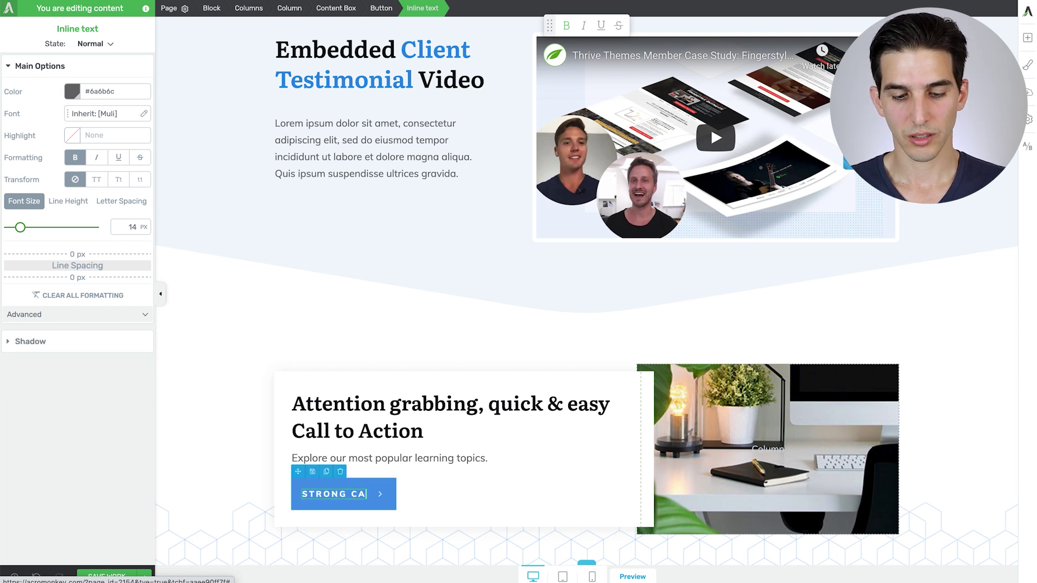
text(LL TO ACTION)
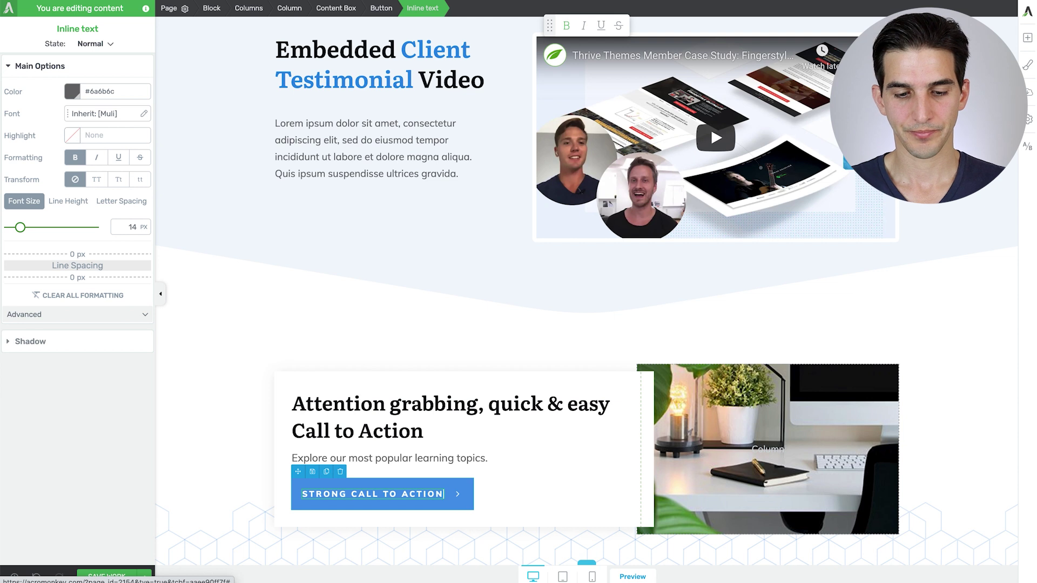
click(234, 432)
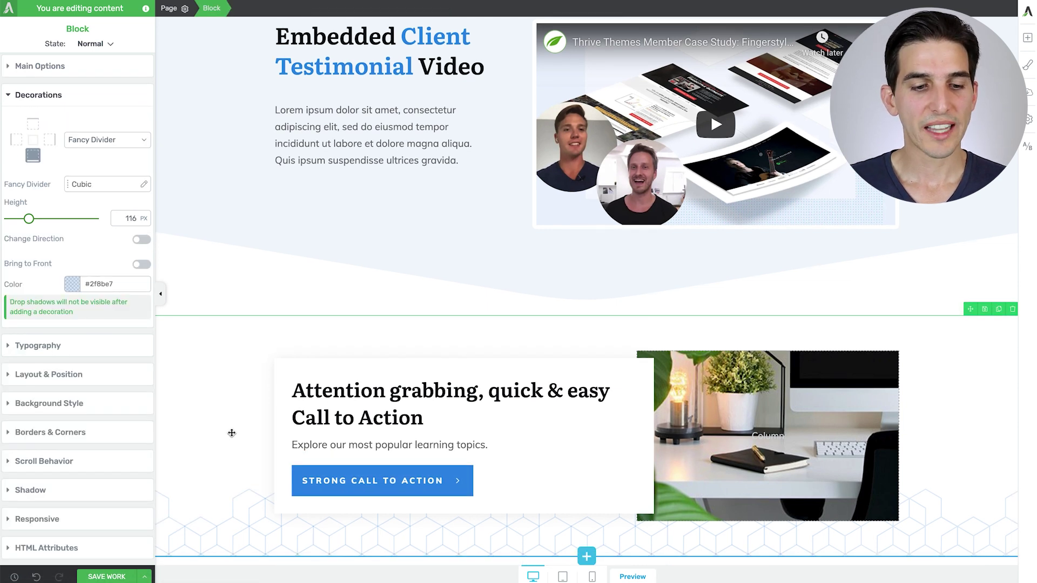
Raise the Cubic divider height from 116 px to 193 px and preview it with the sidebar hidden
drag(30, 224, 42, 222)
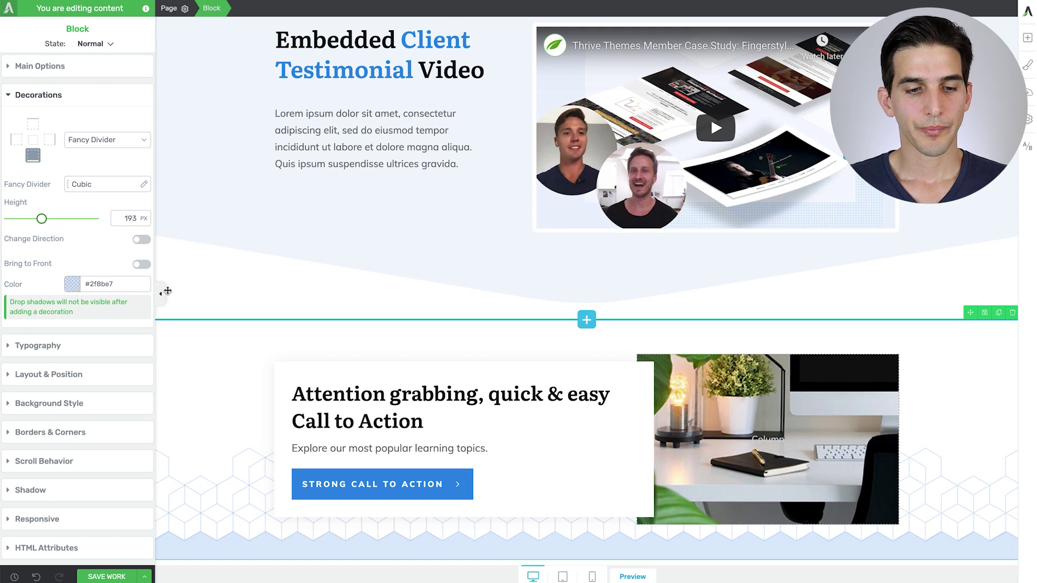
click(161, 292)
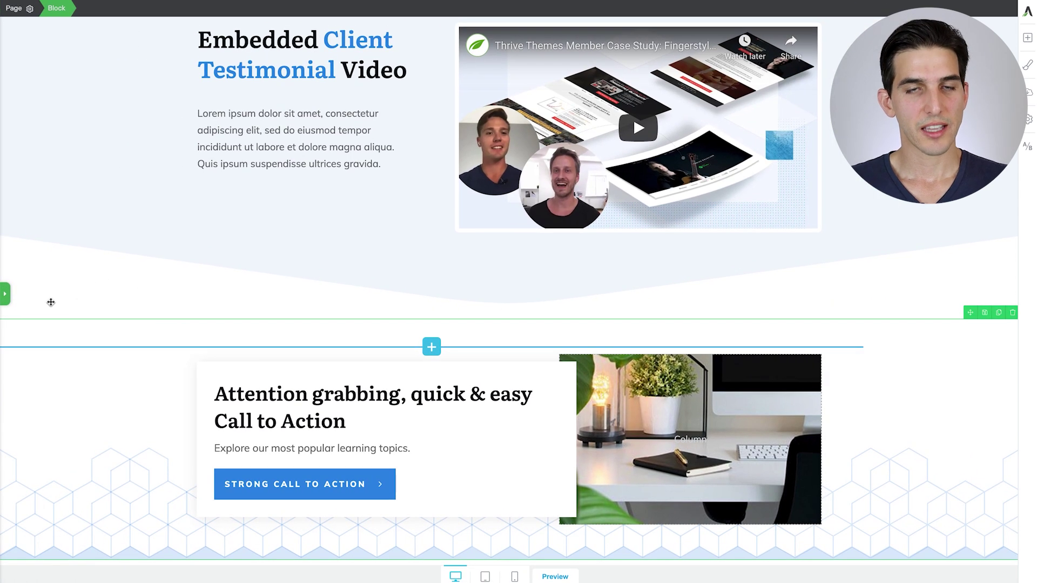
scroll(111, 488, down, 1)
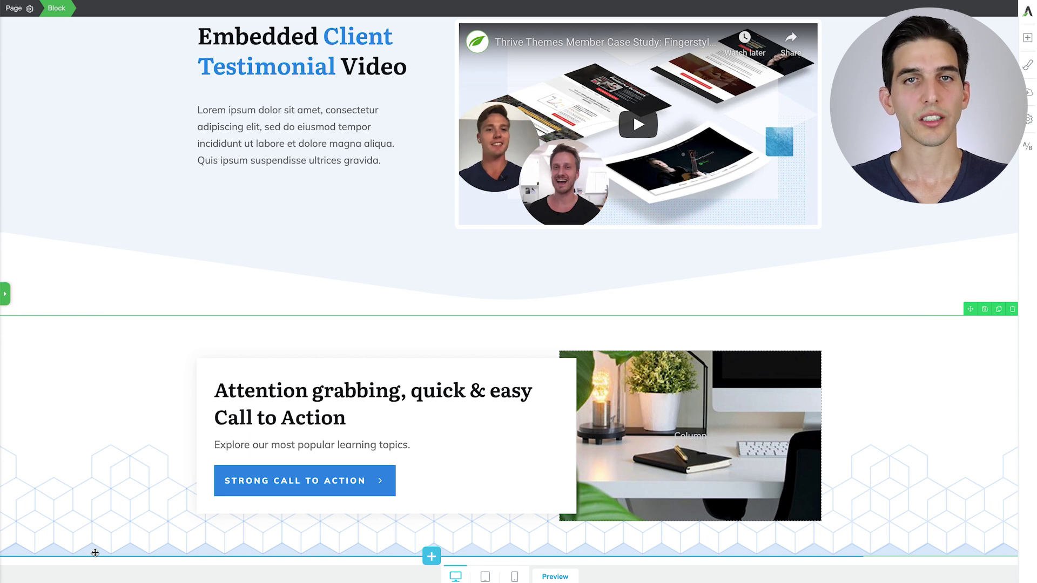
click(5, 294)
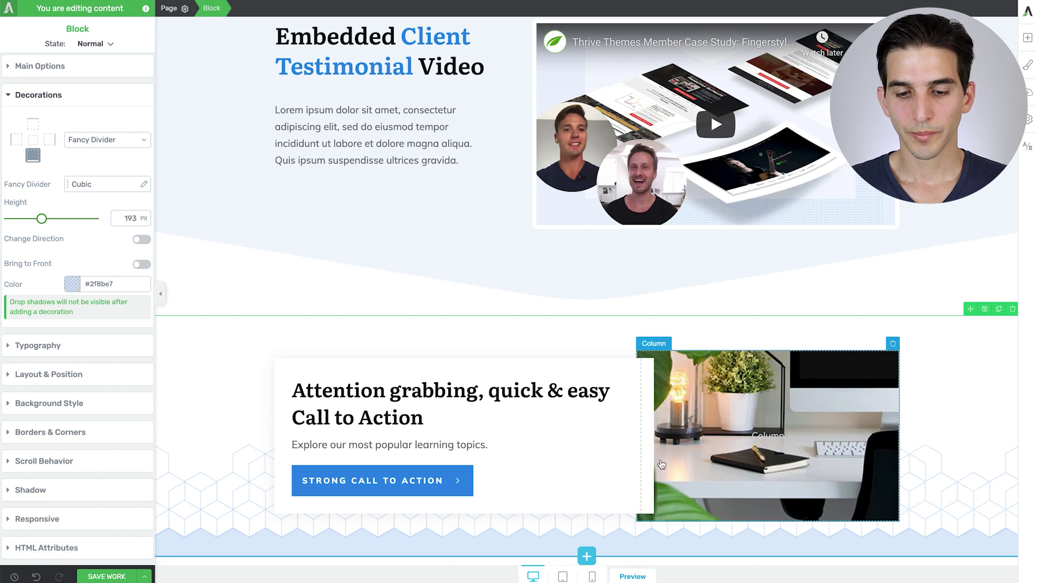
Insert the three-product Product Highlight template as a new block below the call-to-action
click(587, 557)
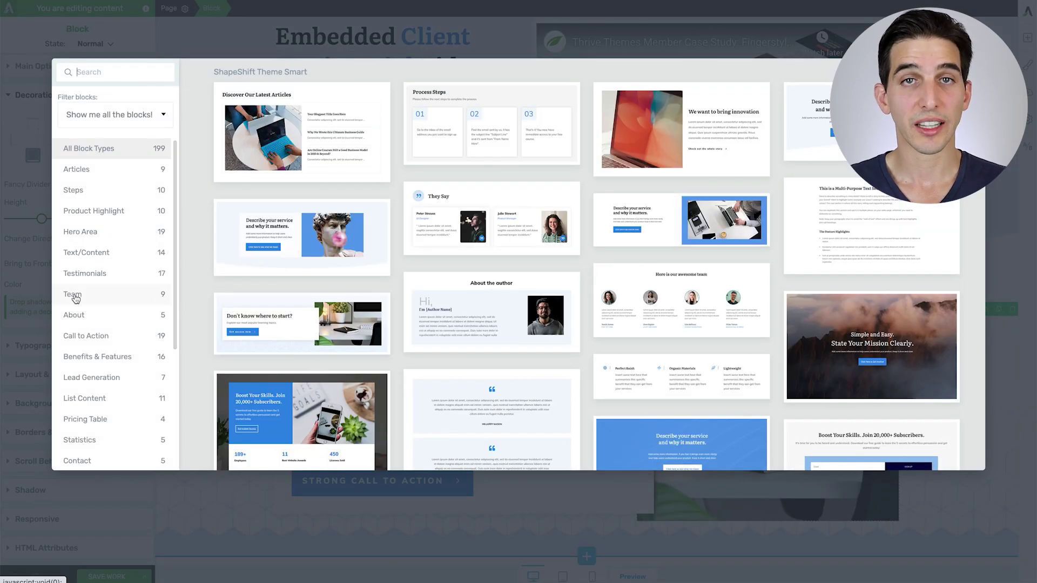
scroll(75, 297, down, 1)
scroll(75, 296, up, 1)
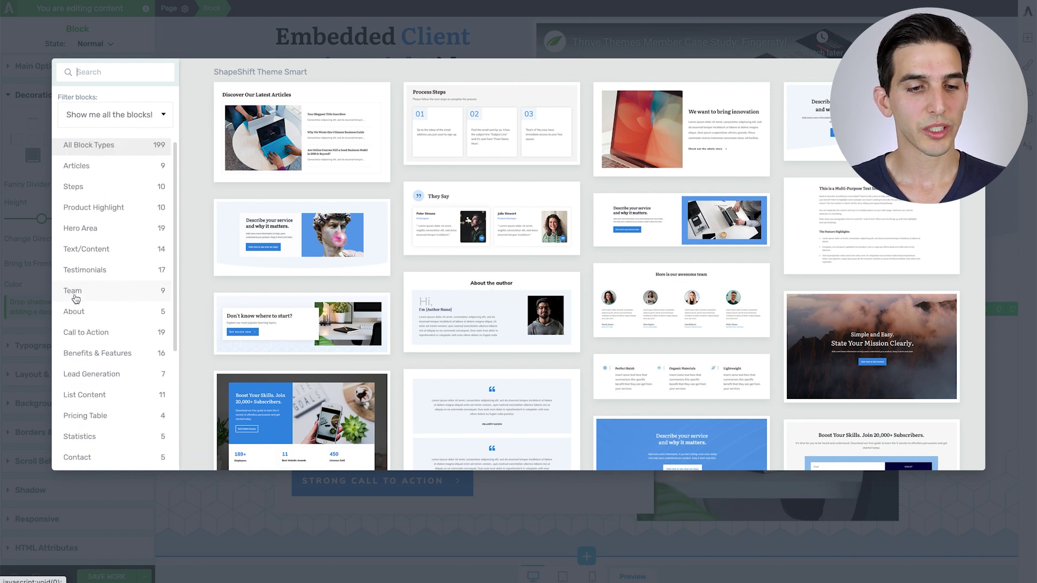
click(103, 211)
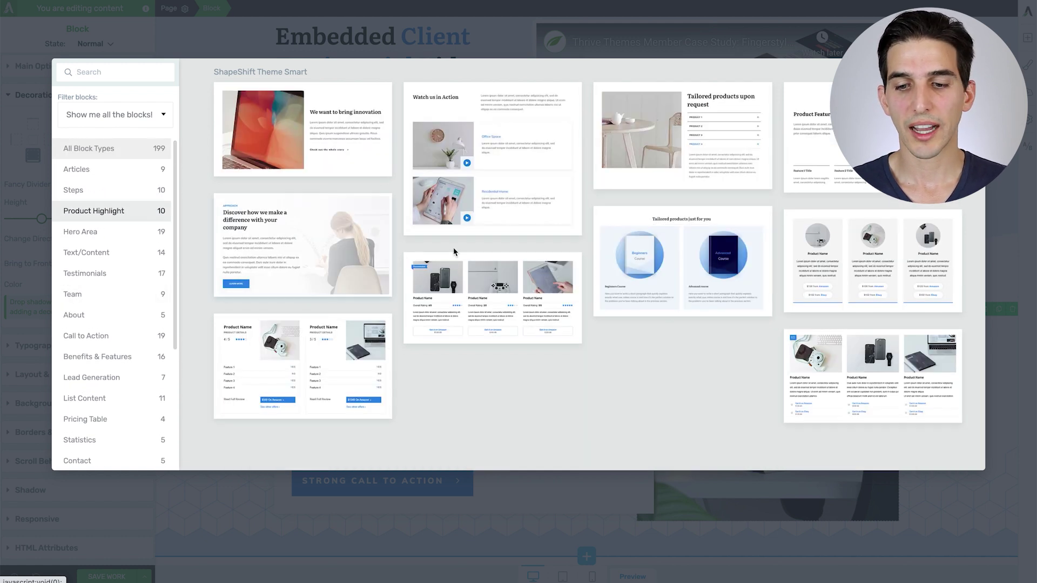
click(870, 258)
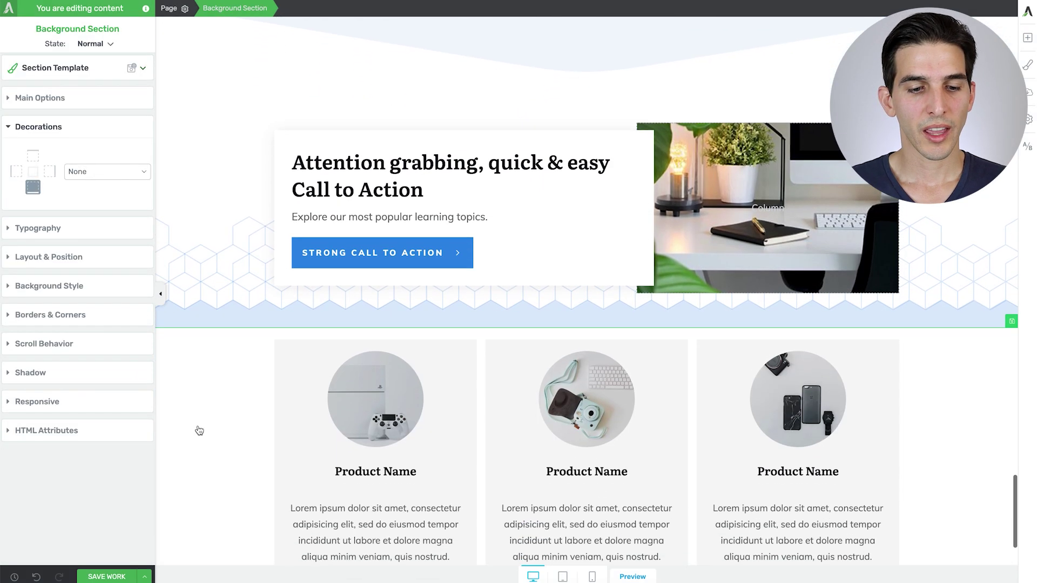
Set the product section background to the Accent Low Opacity pale blue theme colour
click(22, 287)
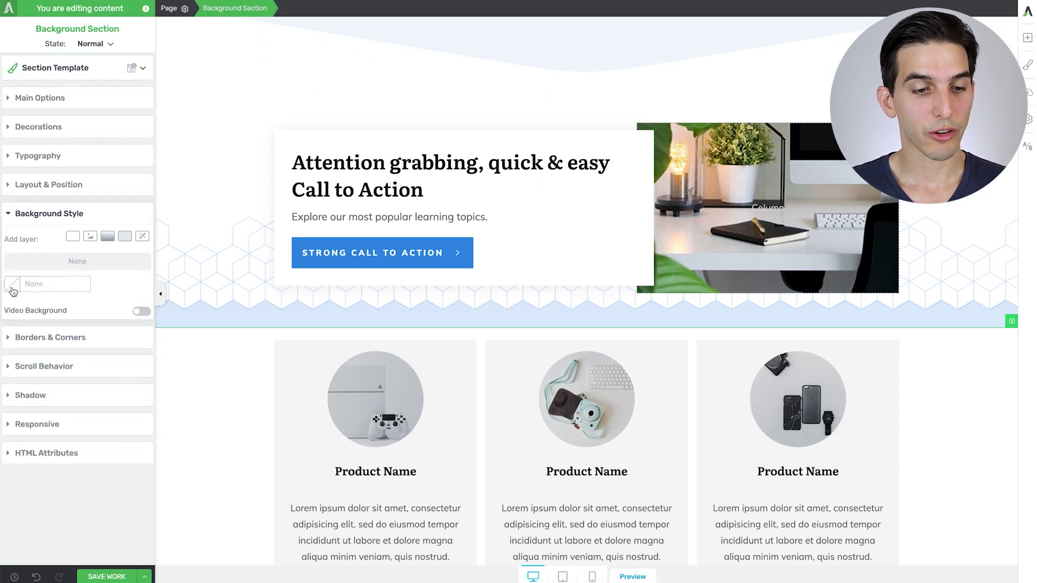
click(13, 280)
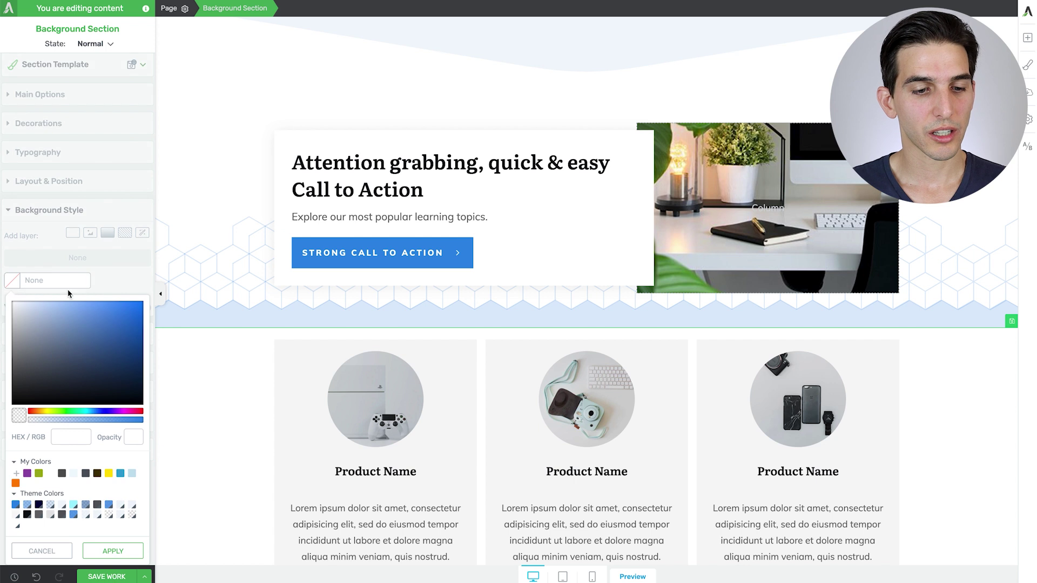
click(51, 506)
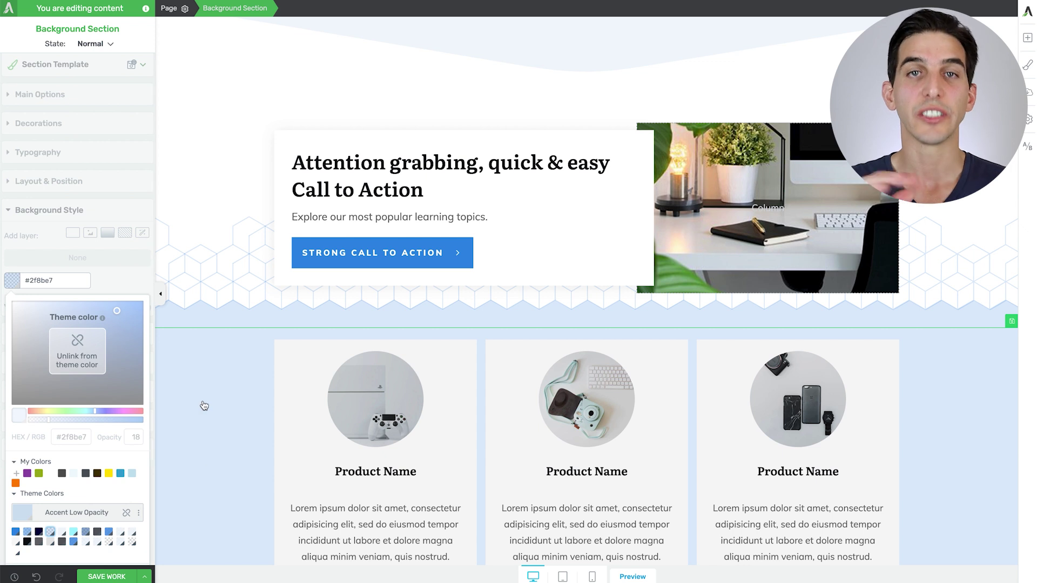
scroll(204, 406, down, 2)
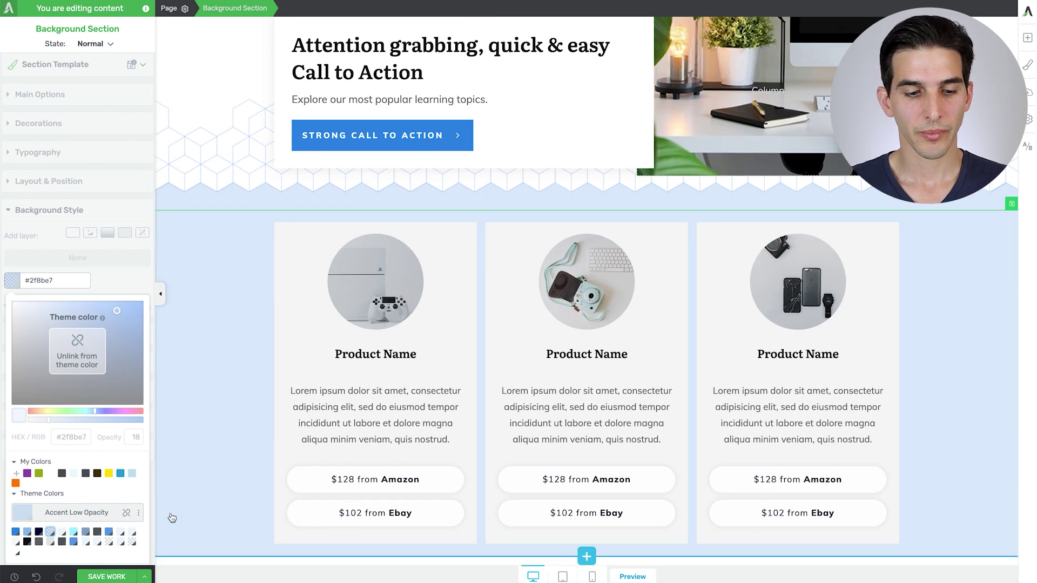
scroll(106, 532, down, 1)
Delete the first card's '$128 from Amazon' button and relabel the Ebay button 'LEARN MORE'
click(260, 513)
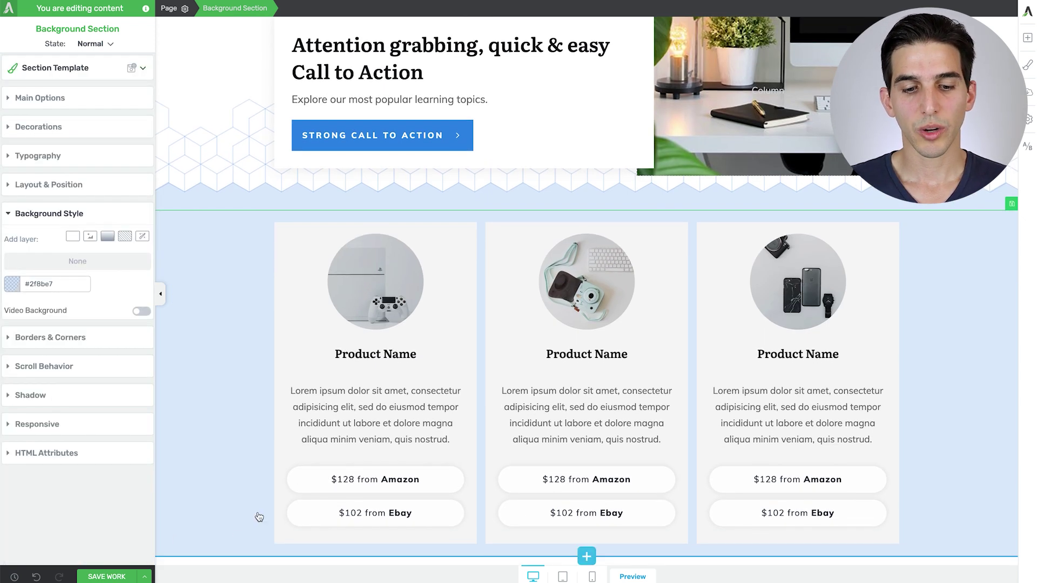
click(393, 473)
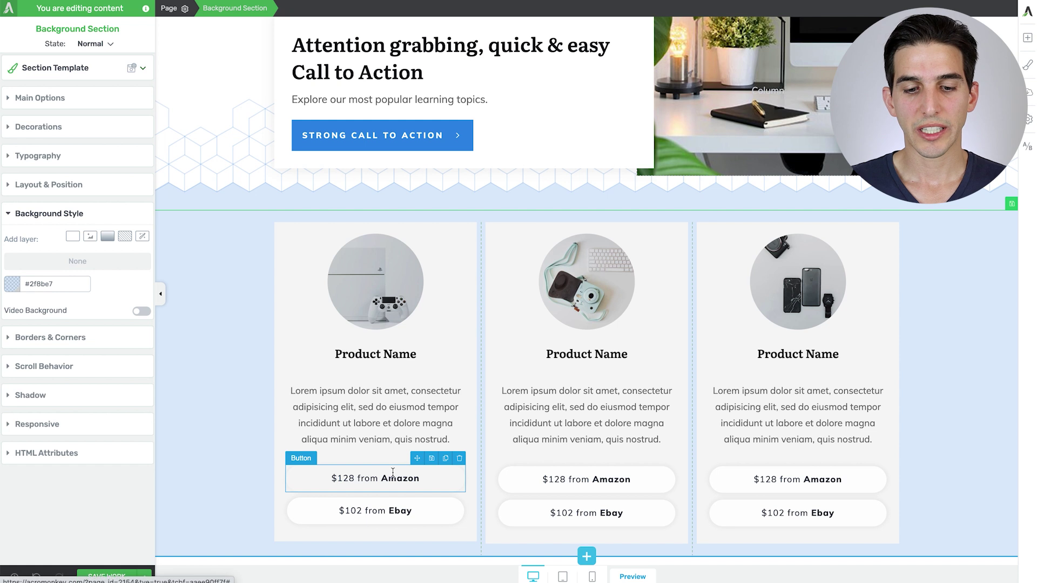
click(460, 459)
double_click(437, 479)
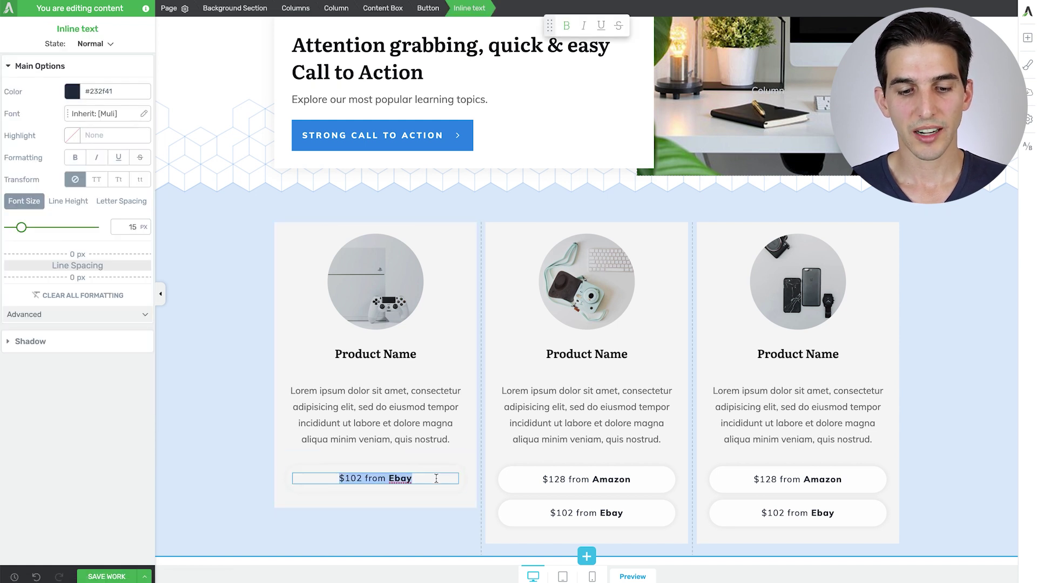
text(LEA)
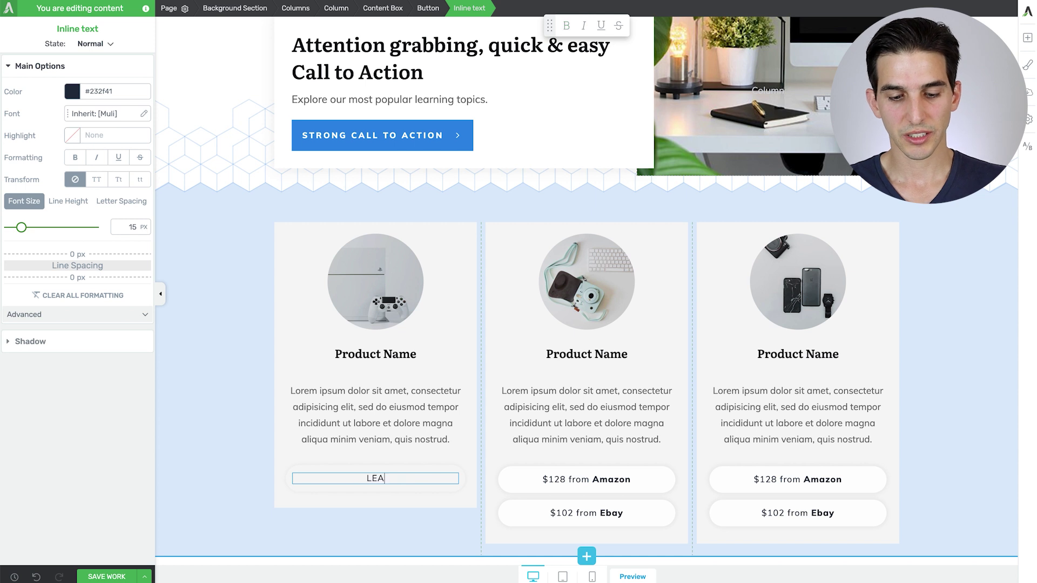
text(RN MORE)
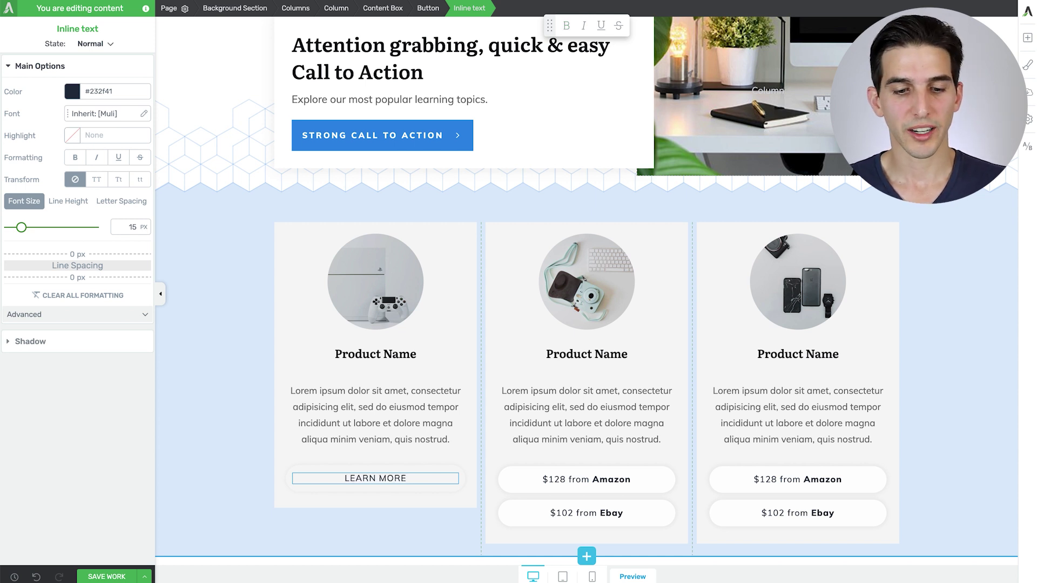
In the LEARN MORE button's Hover state, add a 2 px solid #eeeeee border
click(306, 472)
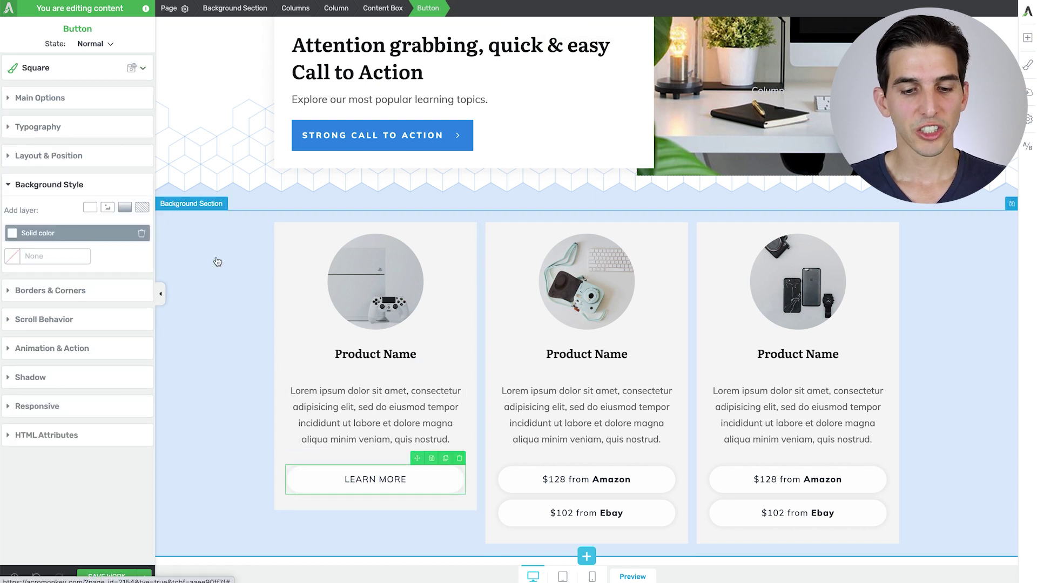
click(93, 43)
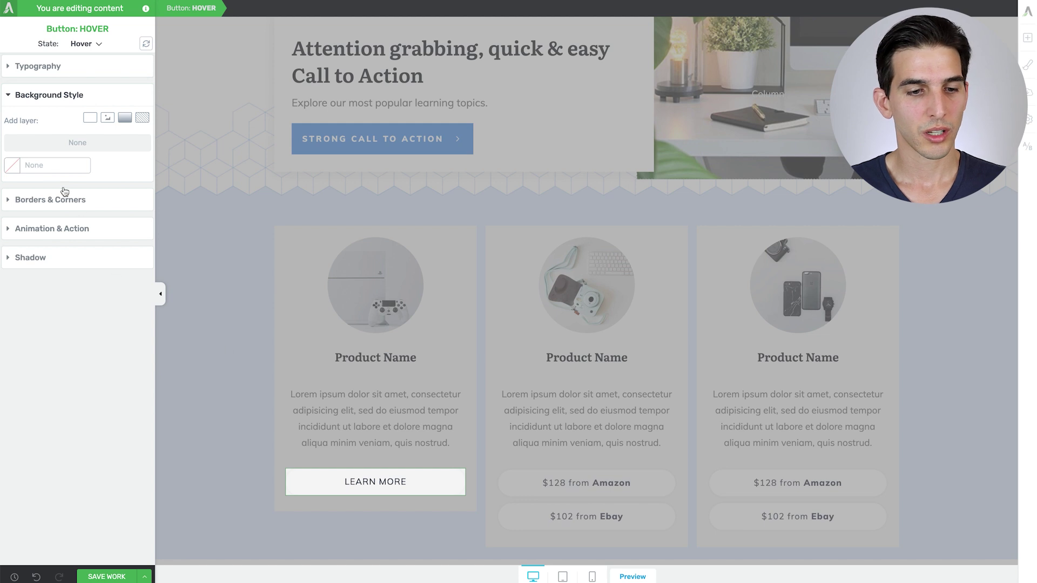
click(50, 205)
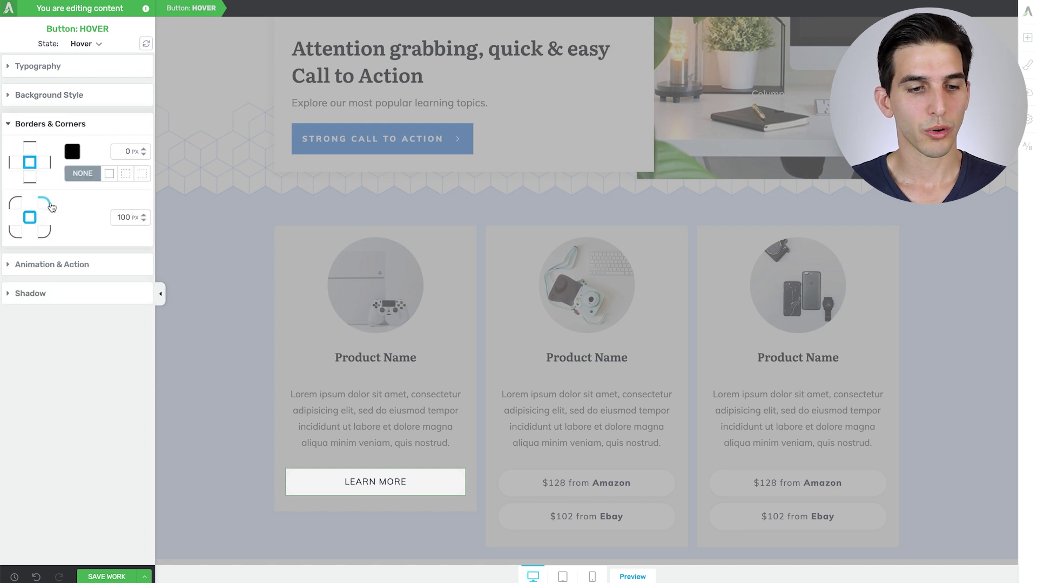
double_click(144, 148)
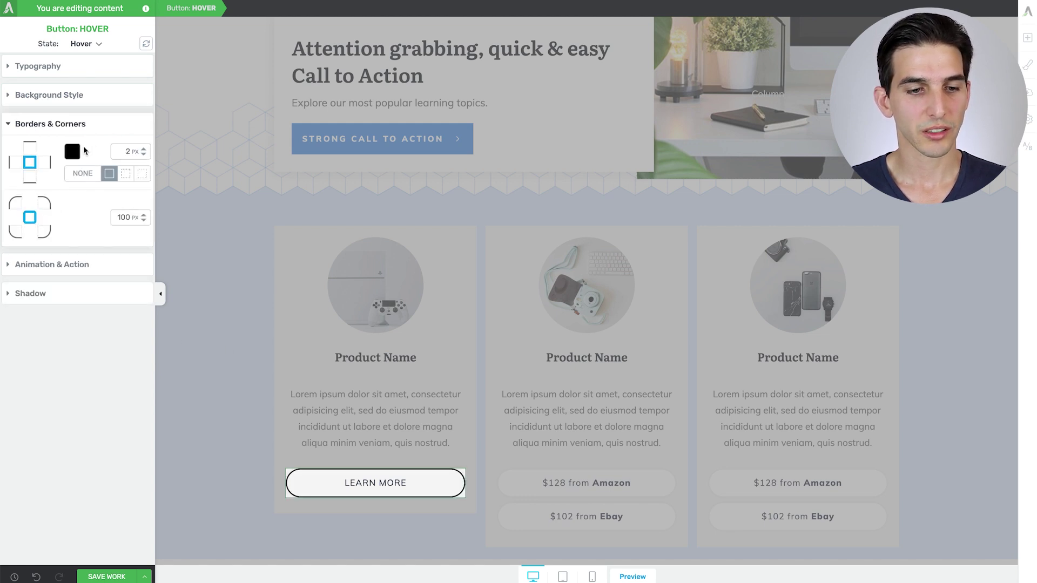
click(73, 151)
triple_click(75, 305)
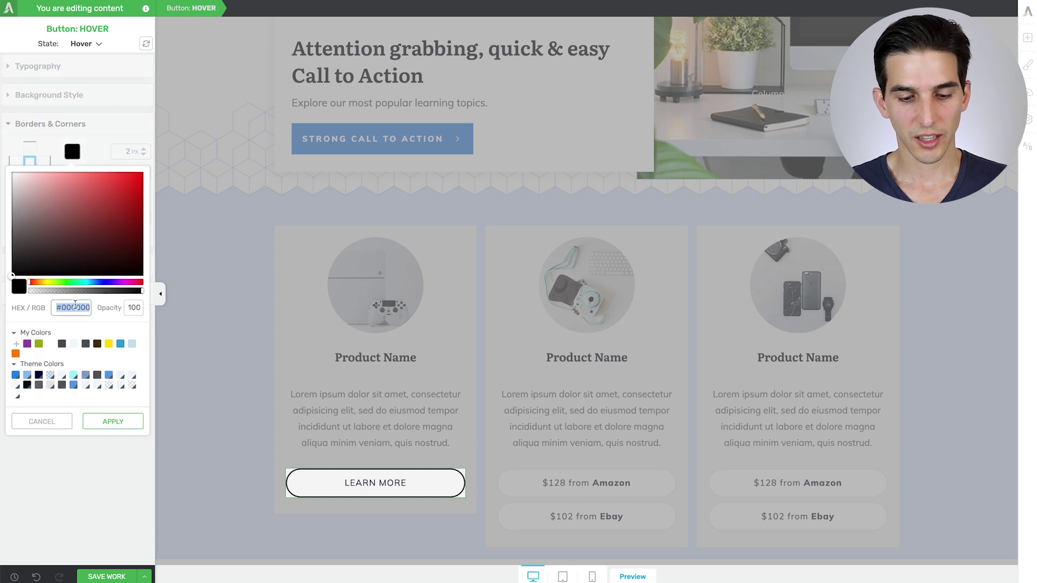
text(#eeeeee)
click(108, 422)
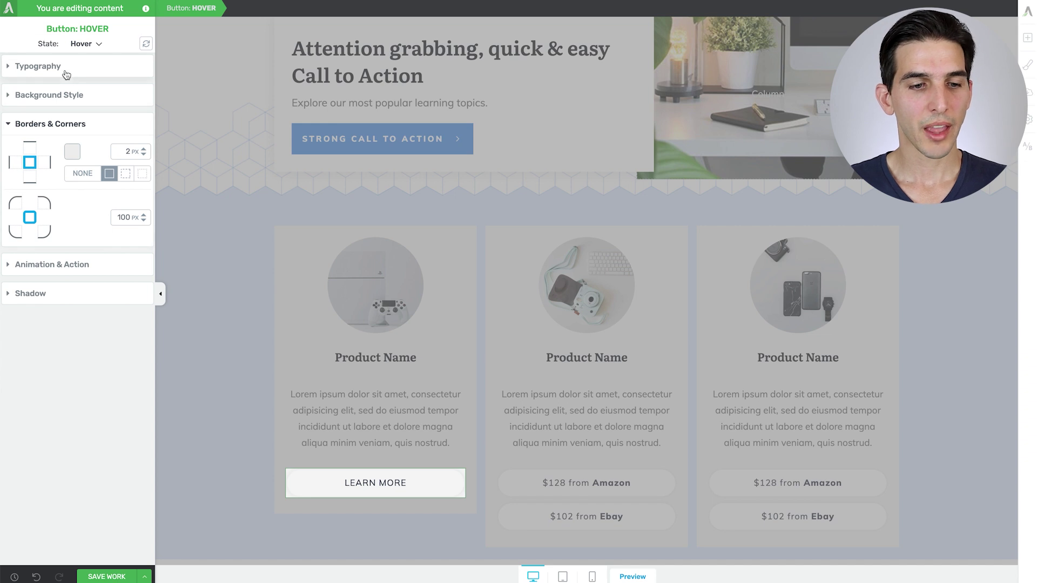
Set the button's hover background to the Main Accent blue
click(66, 99)
click(13, 168)
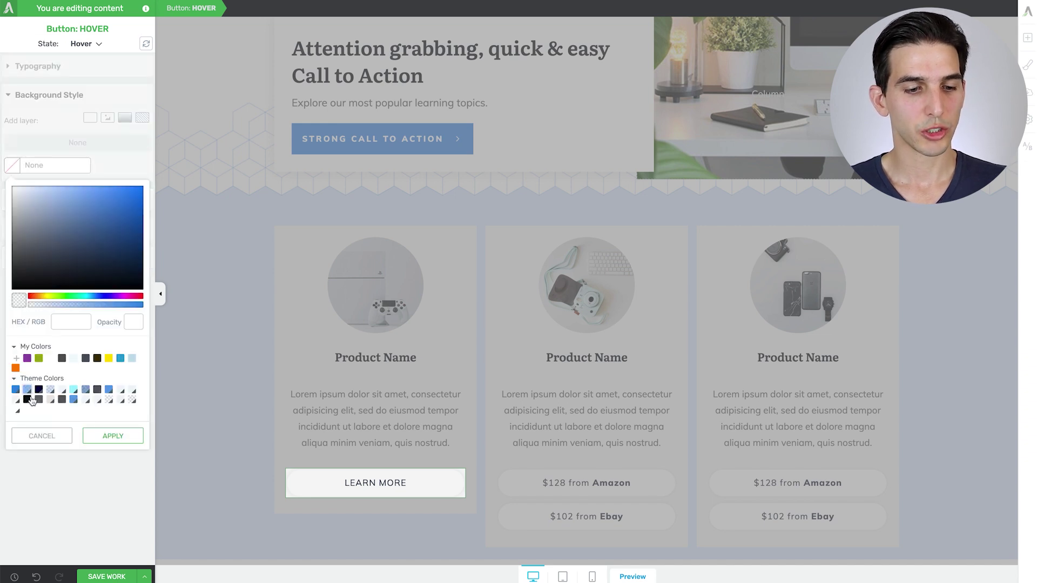
click(15, 391)
click(108, 460)
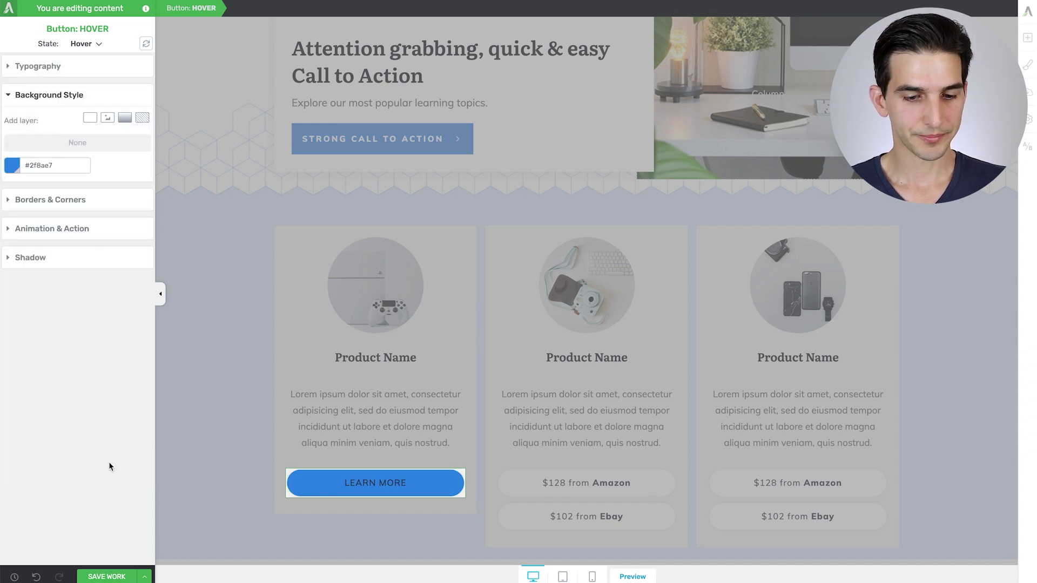
Make the hover text white, then return the button to its Normal state
click(46, 67)
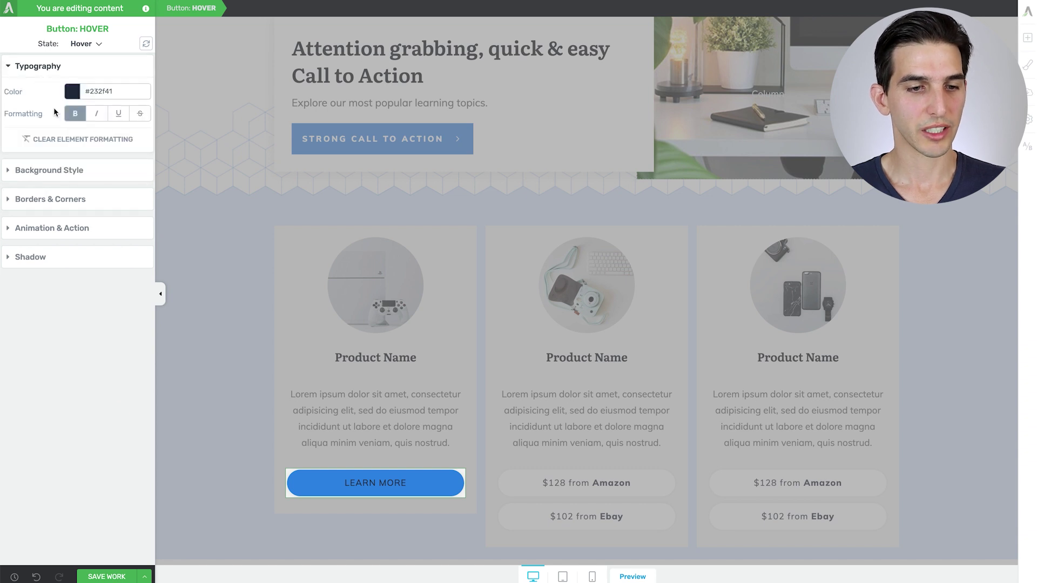
click(73, 96)
click(15, 363)
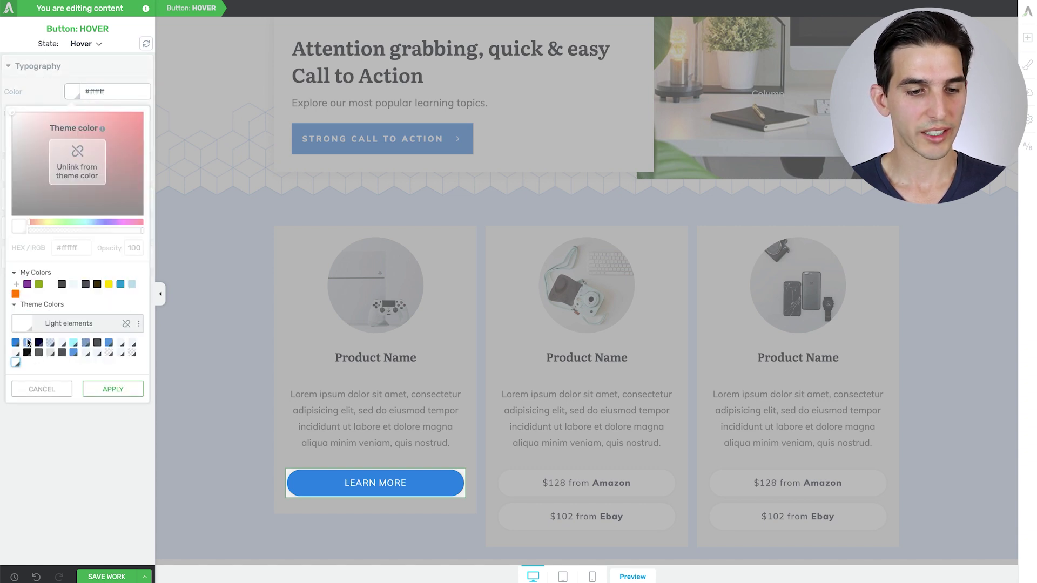
click(112, 390)
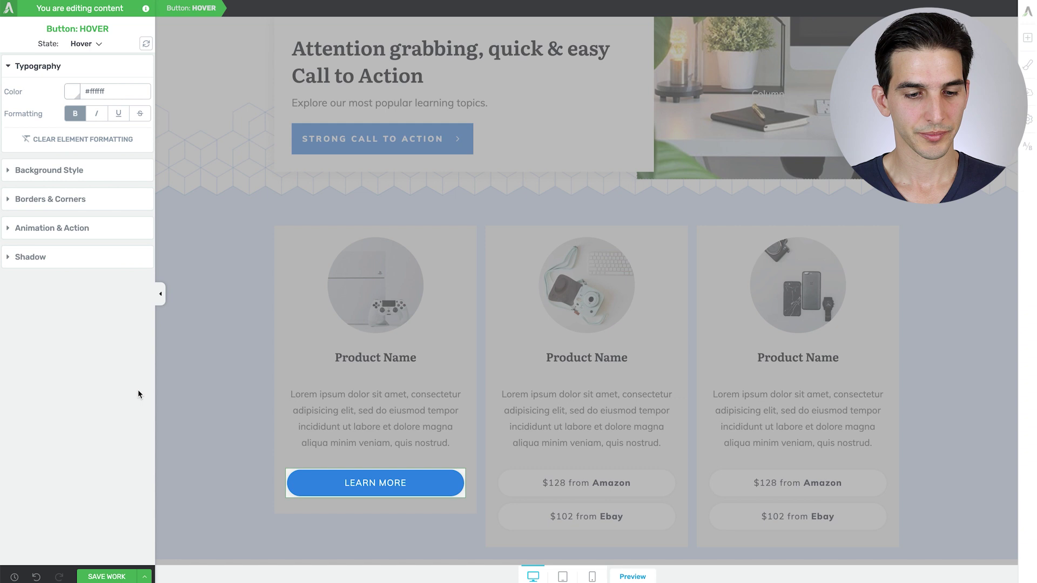
click(88, 44)
click(81, 58)
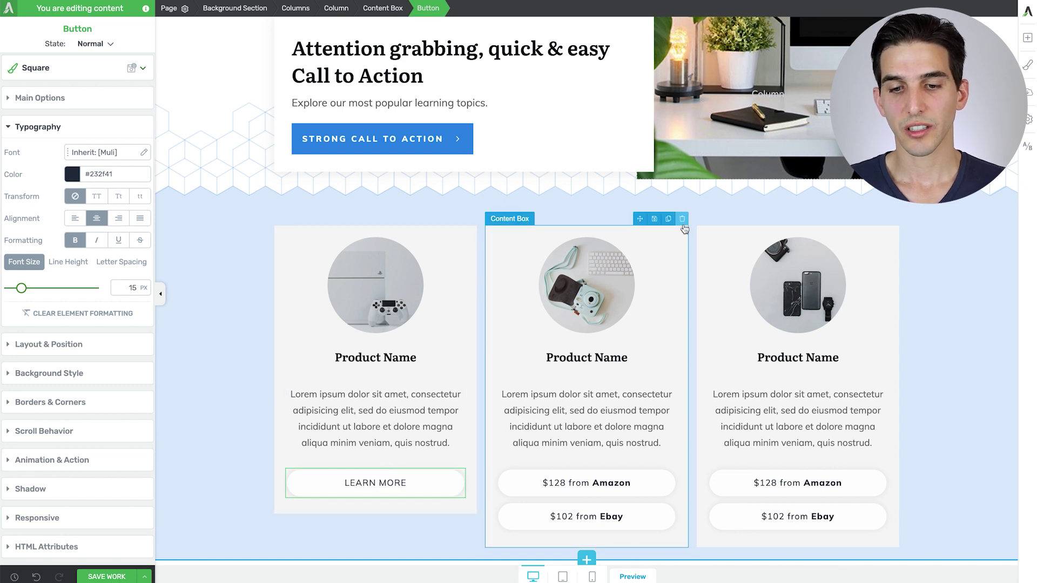
Replace the middle and right product cards with two copies of the first LEARN MORE card
drag(672, 234, 835, 231)
click(893, 223)
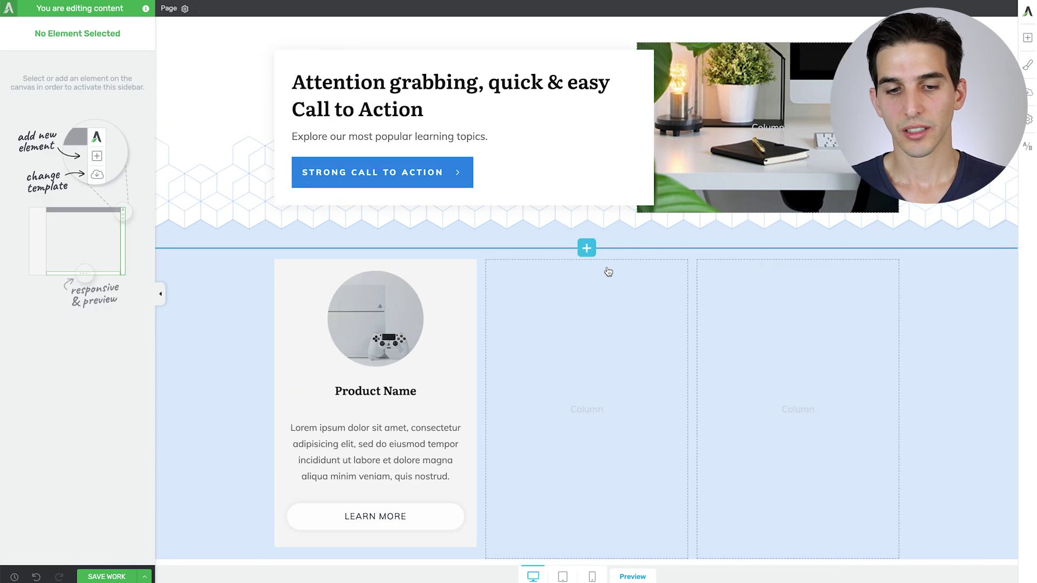
click(447, 300)
scroll(458, 253, down, 1)
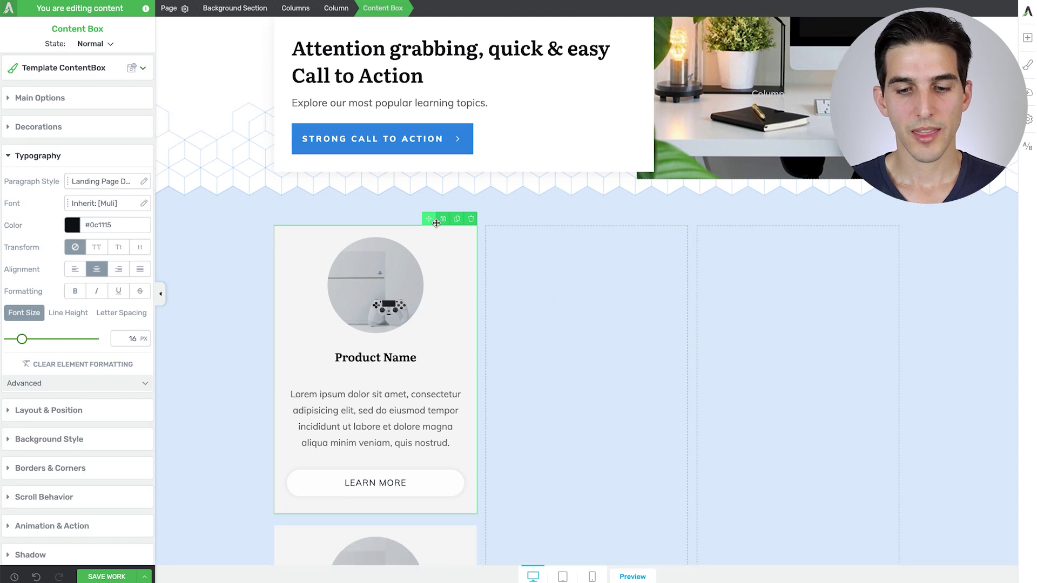
drag(429, 219, 583, 324)
click(440, 232)
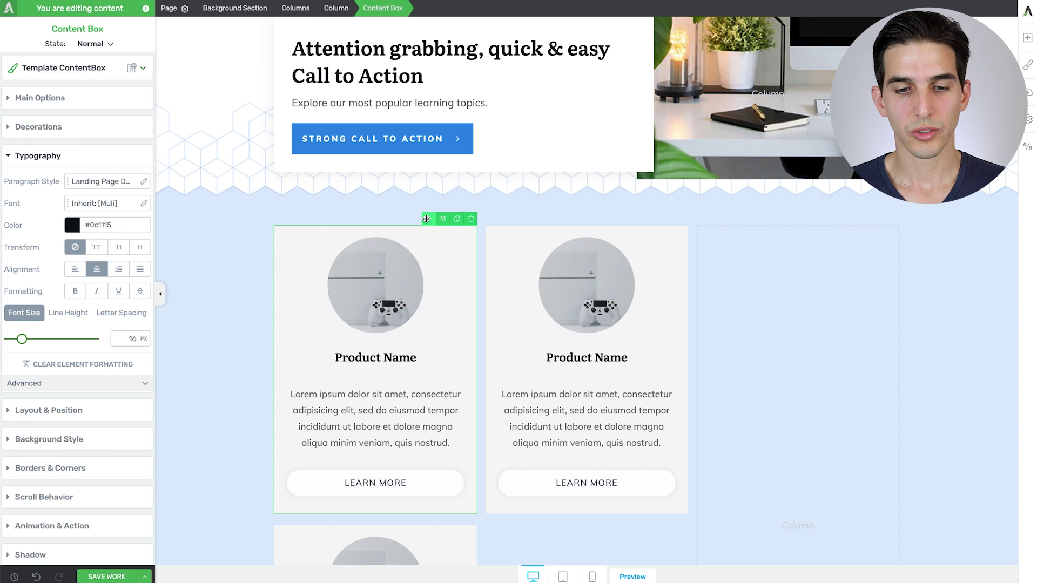
drag(429, 219, 746, 281)
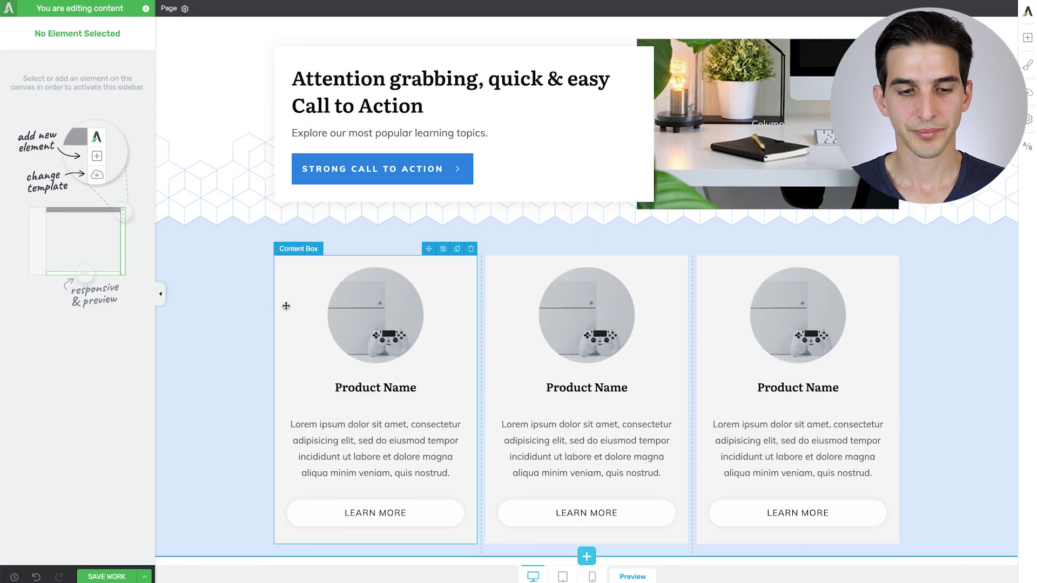
click(217, 347)
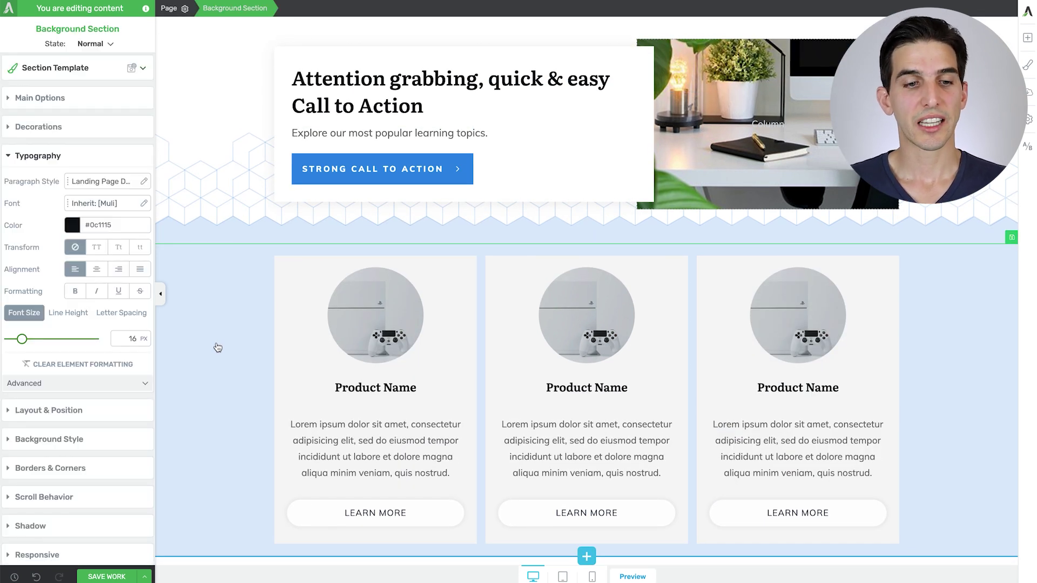
Make the Footer visible in the page's Main Options and return to the top of the page
click(169, 8)
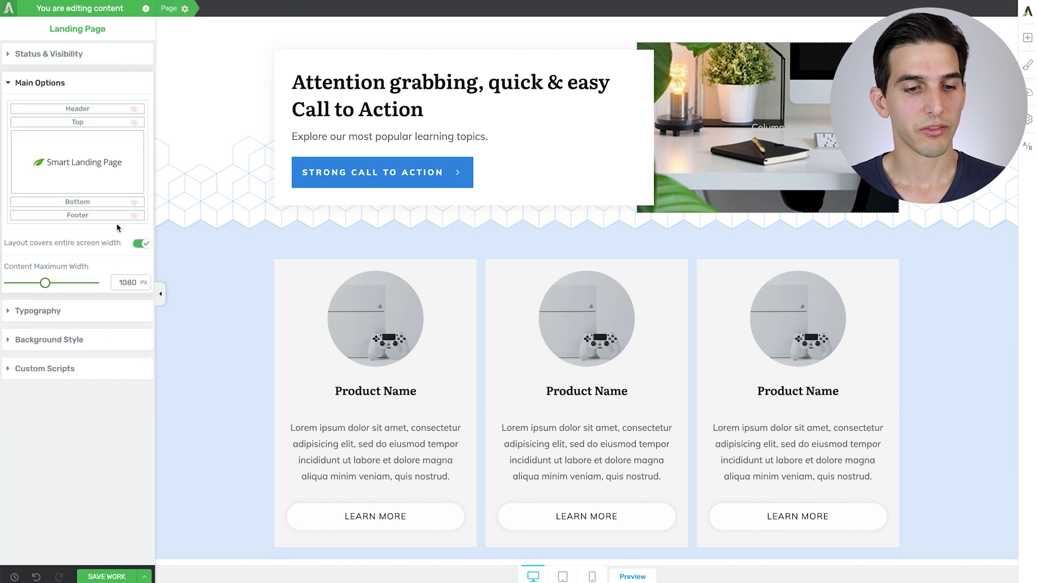
click(134, 216)
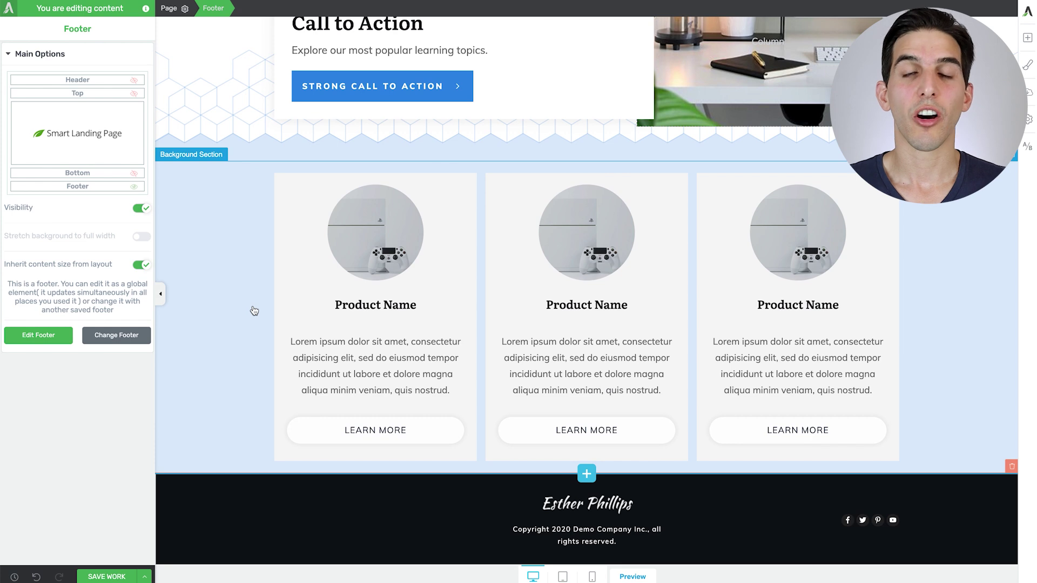
scroll(254, 310, up, 15)
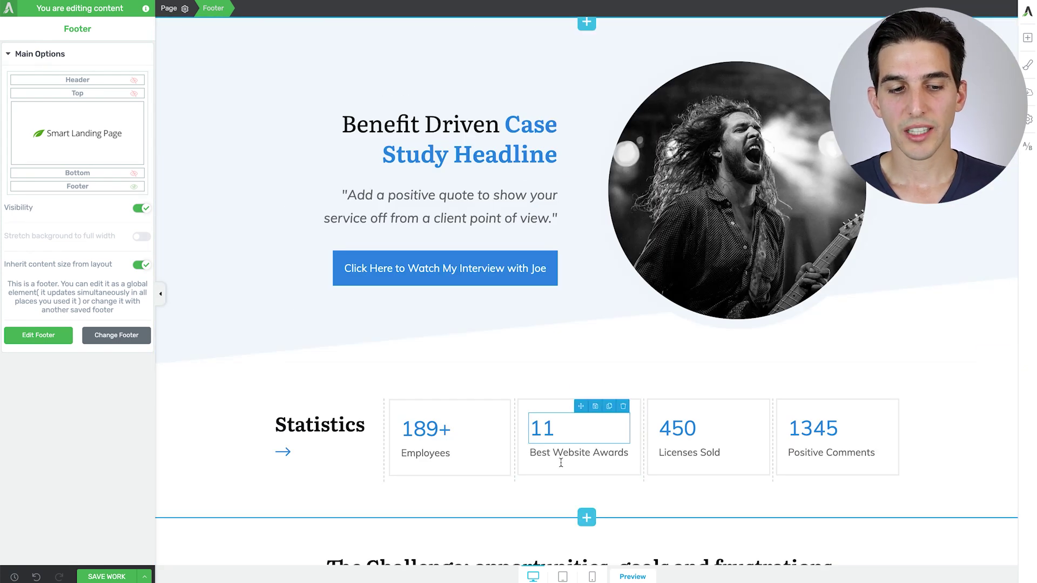
click(564, 578)
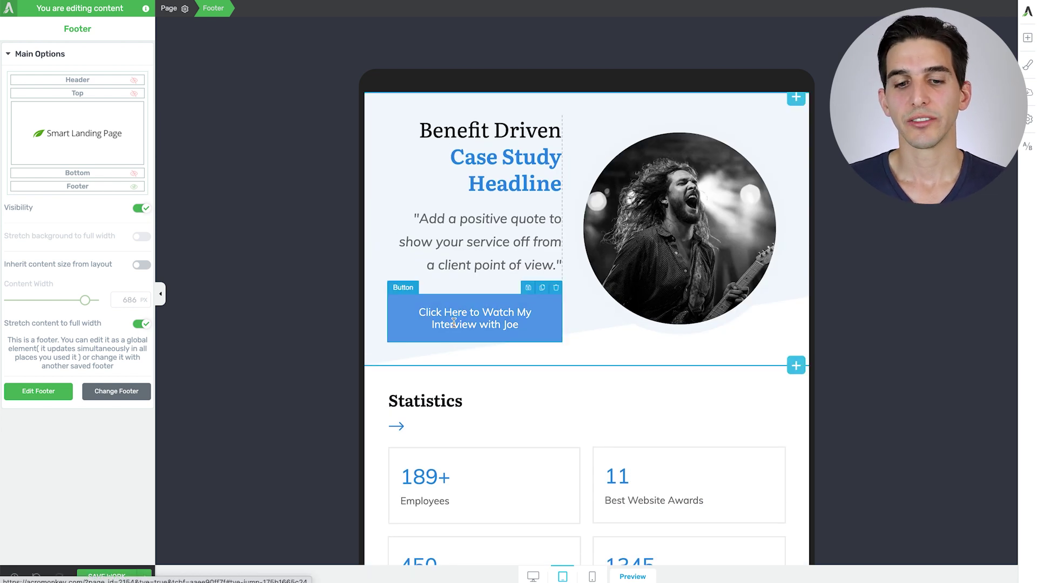
click(476, 236)
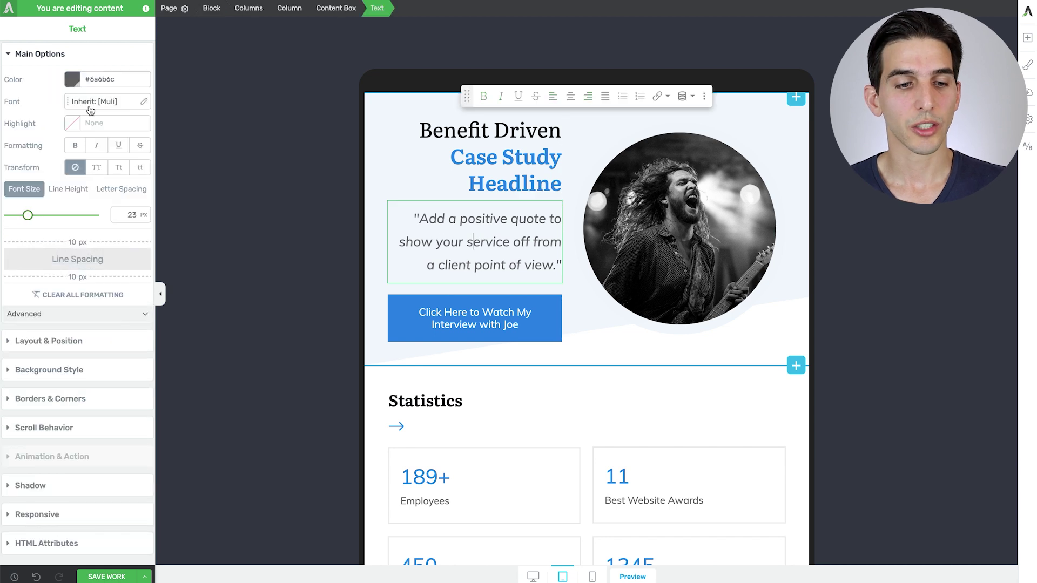
drag(31, 215, 25, 218)
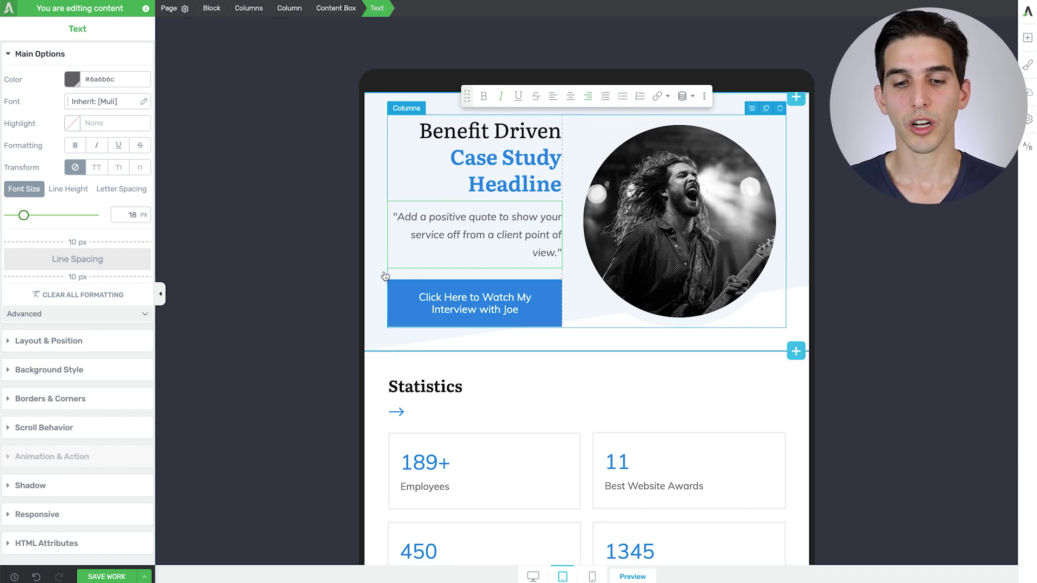
scroll(528, 333, down, 2)
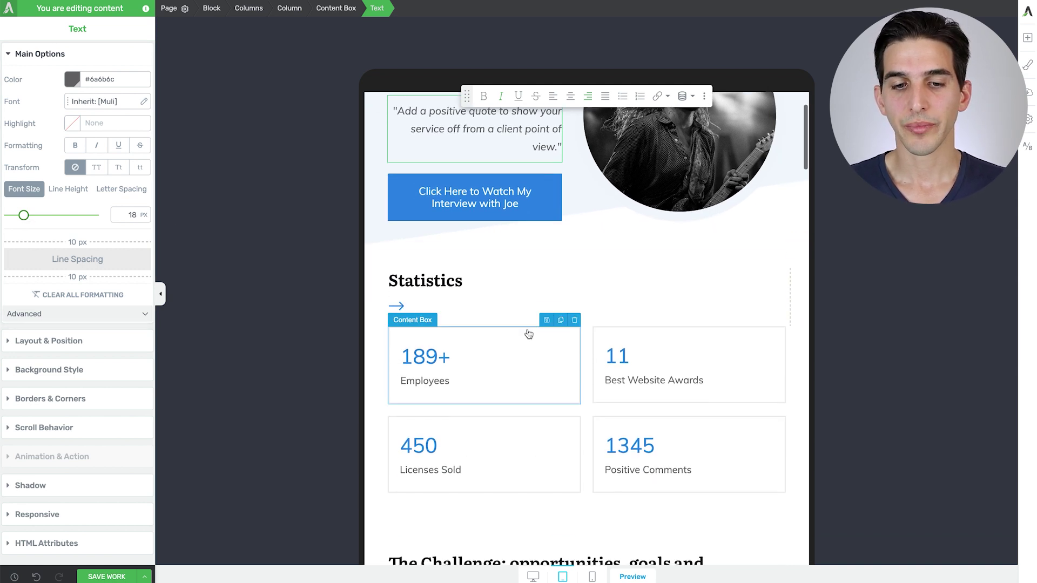
scroll(529, 333, down, 9)
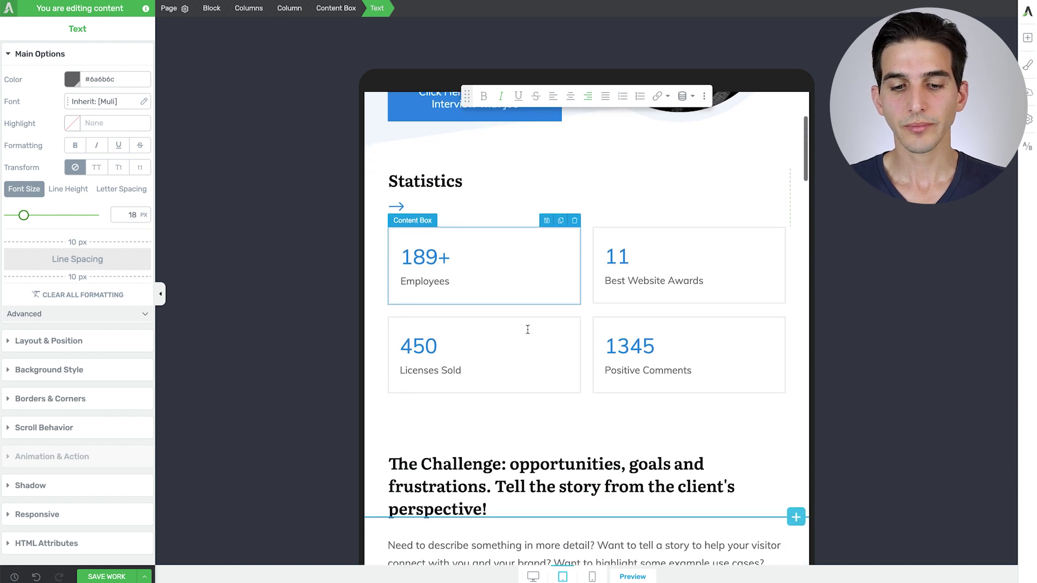
scroll(528, 329, down, 9)
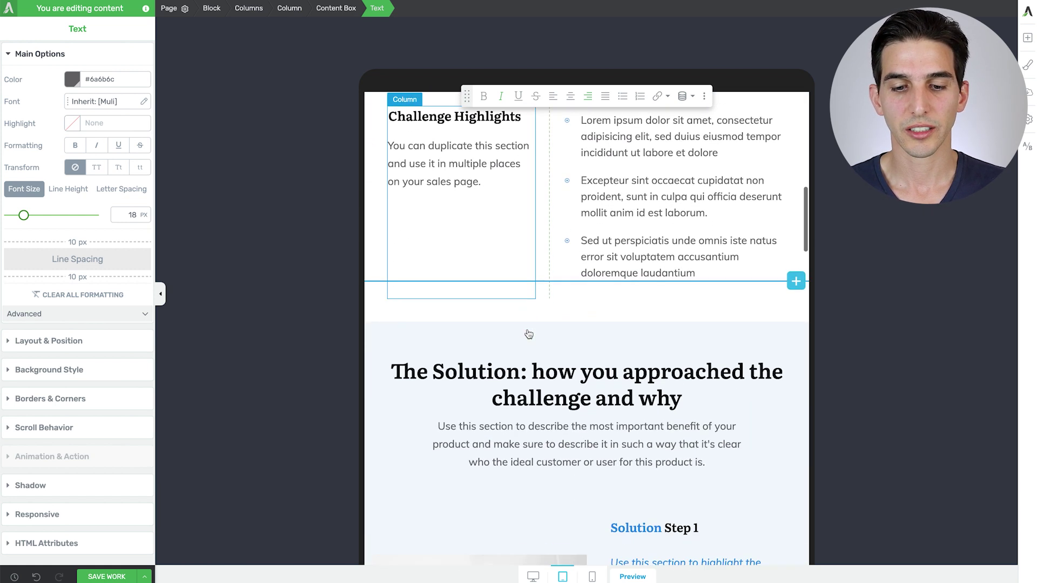
scroll(527, 330, down, 20)
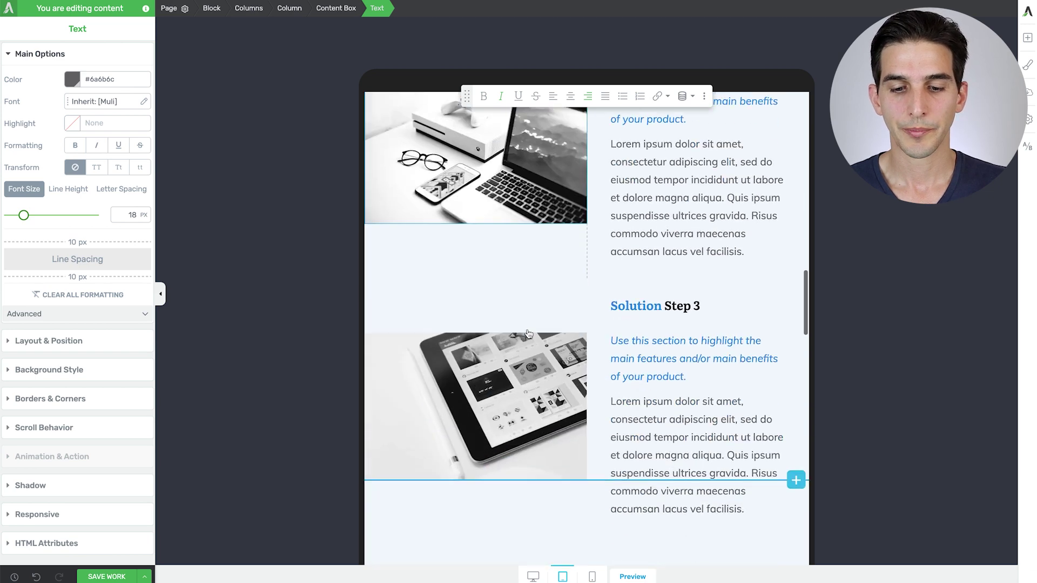
scroll(527, 329, down, 19)
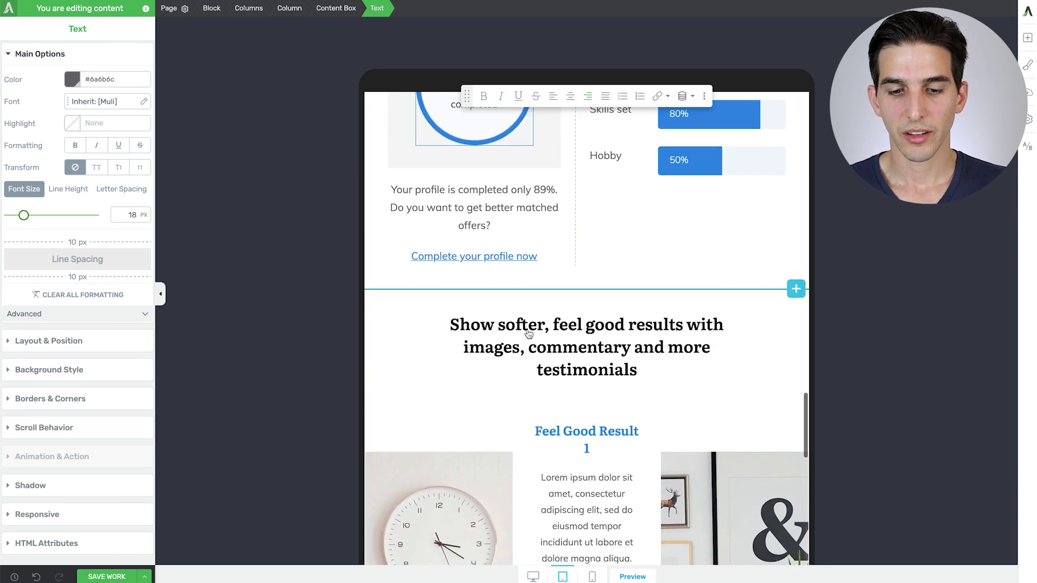
scroll(528, 334, down, 20)
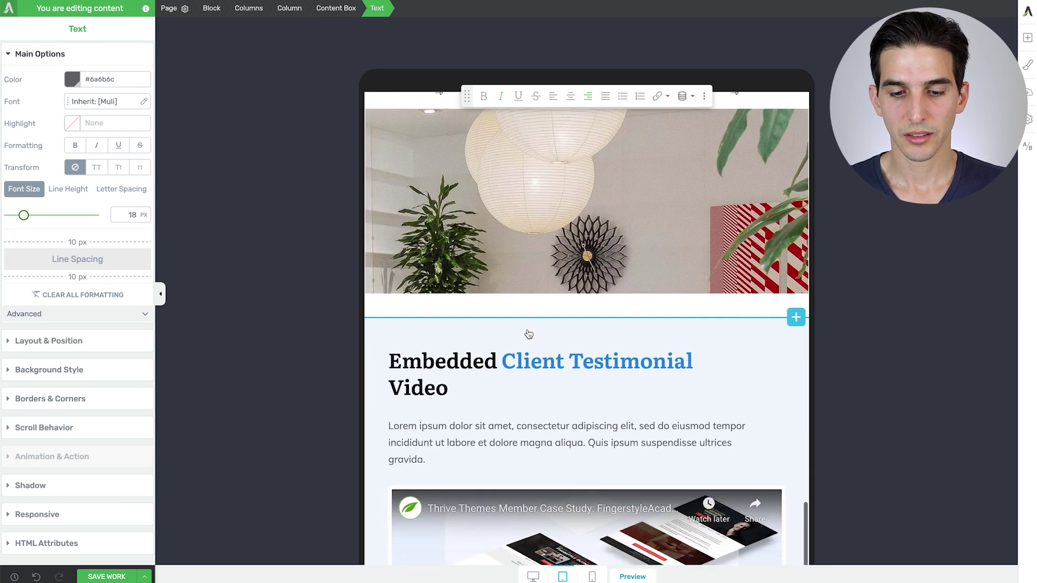
scroll(529, 335, down, 3)
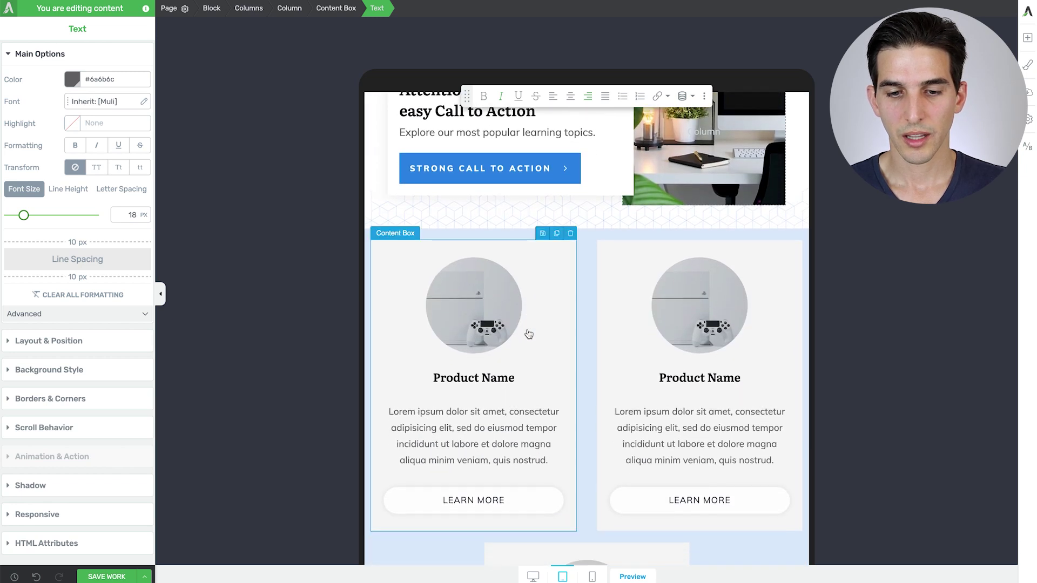
scroll(529, 335, up, 2)
Raise the call-to-action block's Fancy Divider Height from 72 px to 93 px
click(490, 278)
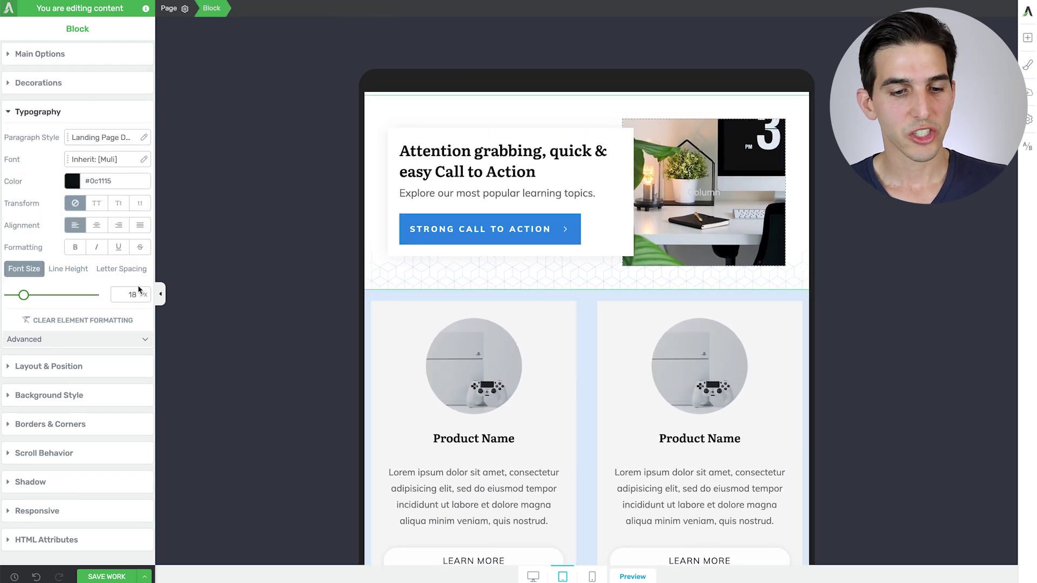
click(52, 86)
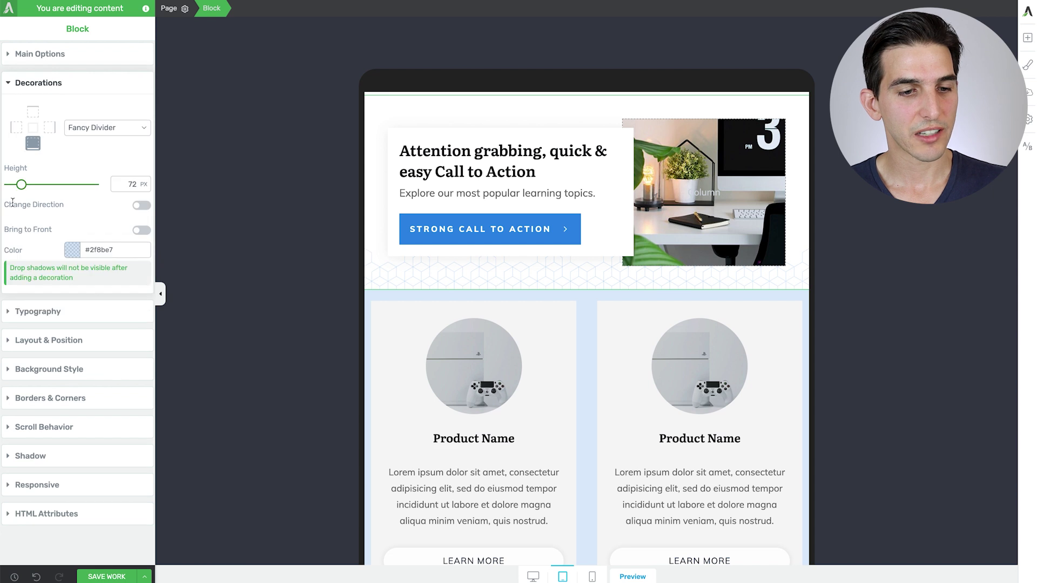
drag(22, 190, 26, 187)
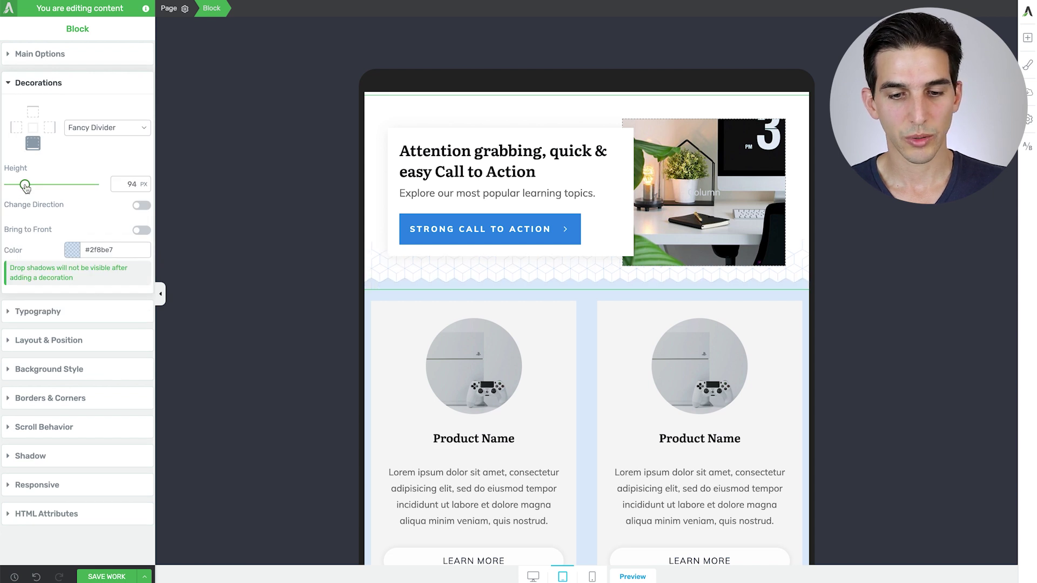
scroll(446, 278, down, 5)
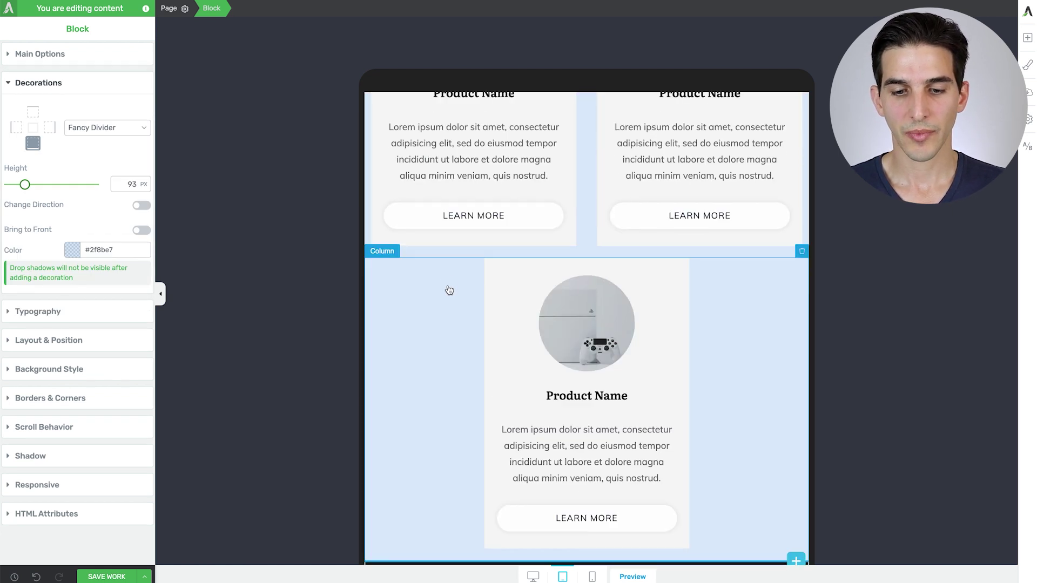
In mobile preview, turn on Reverse column order for the Feel Good Result 3 row so its image sits on top
click(592, 576)
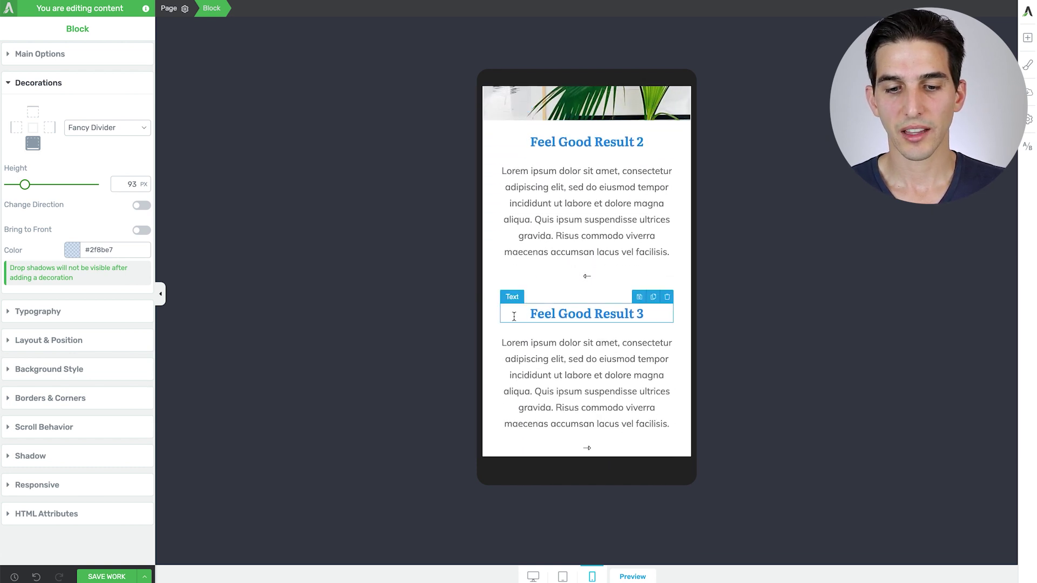
click(515, 316)
click(250, 20)
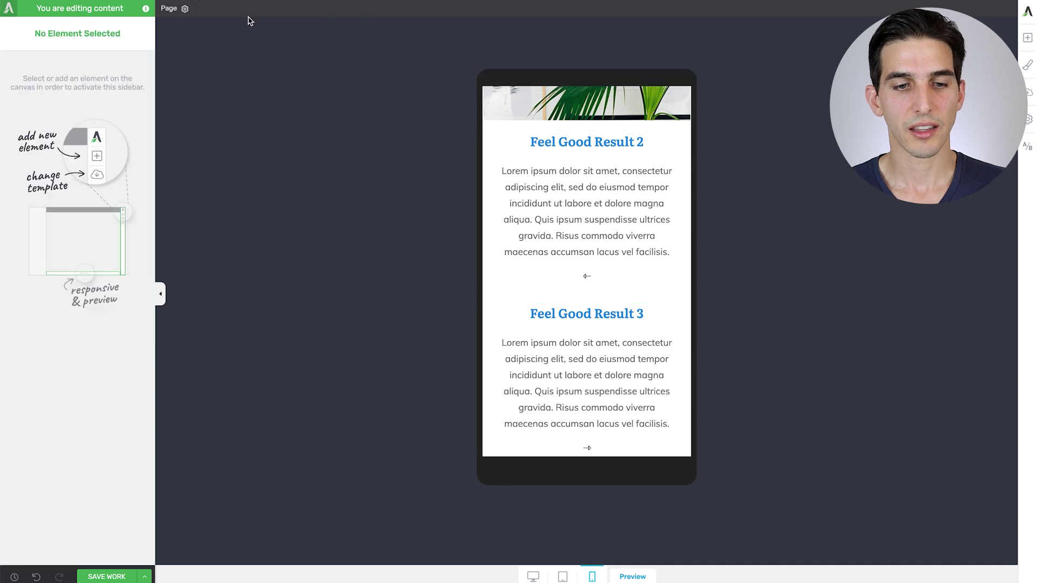
click(534, 315)
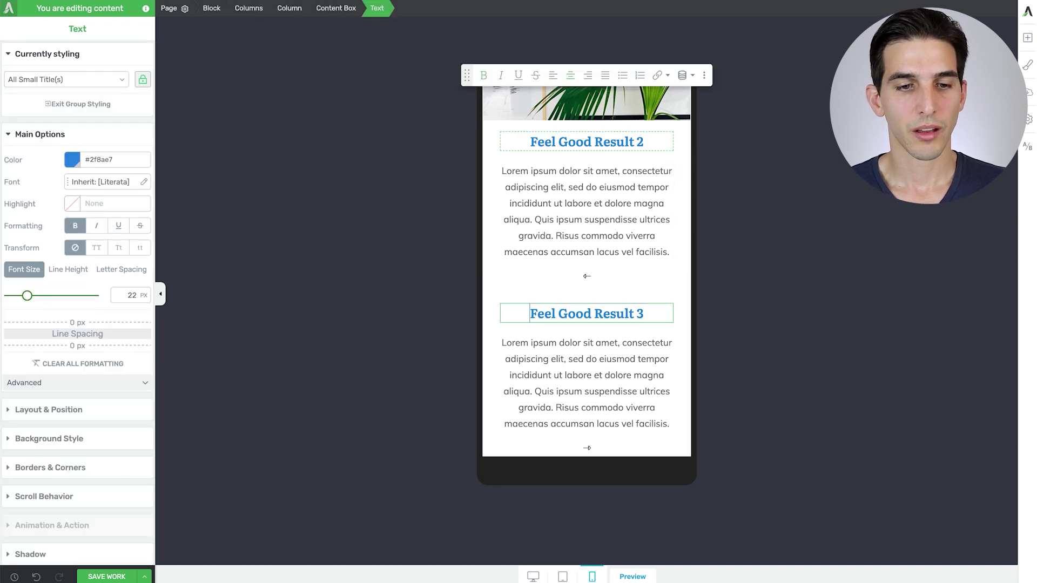
click(250, 8)
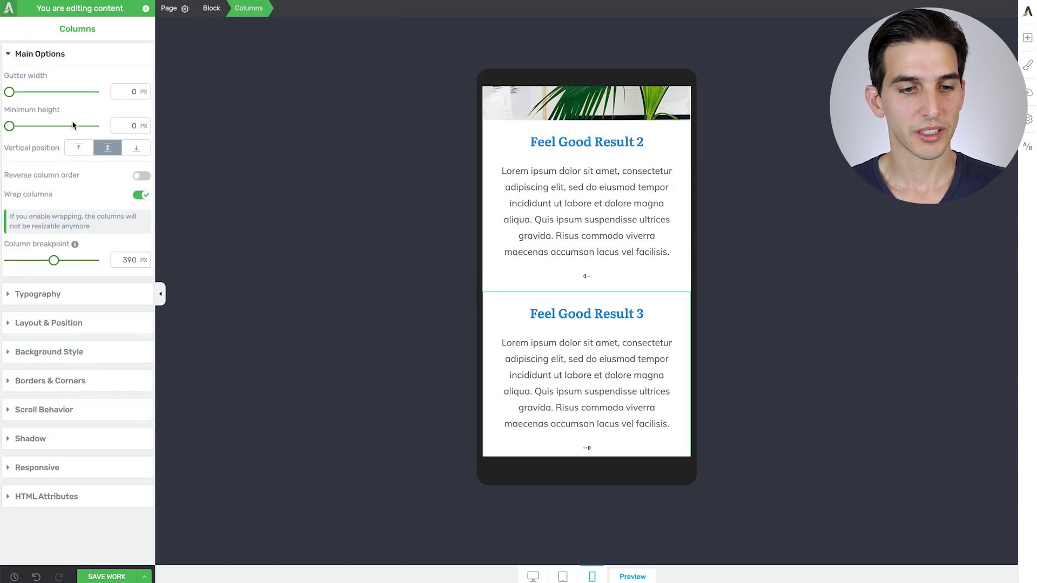
click(143, 176)
scroll(566, 406, down, 3)
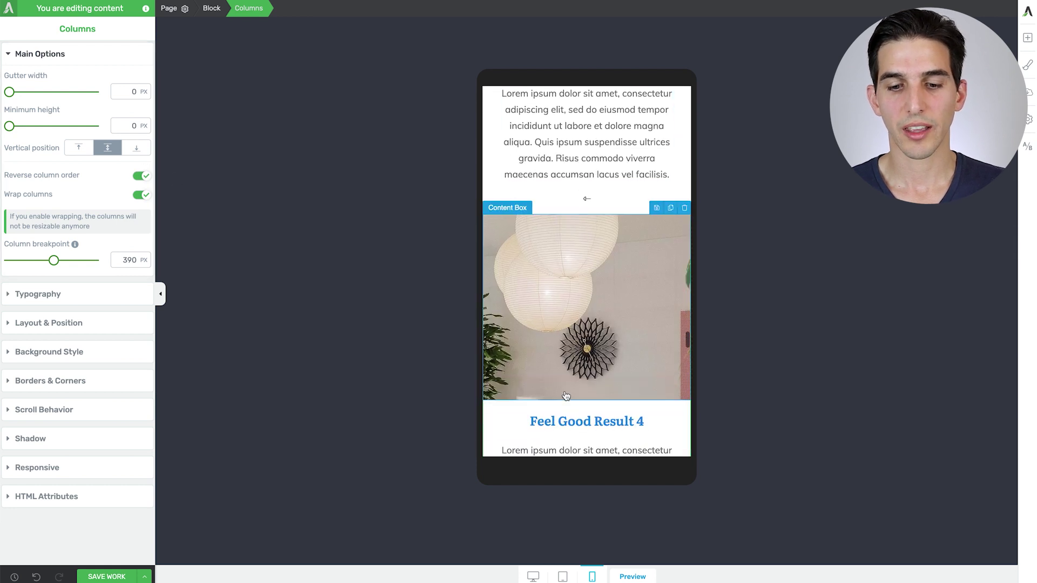
scroll(566, 405, down, 15)
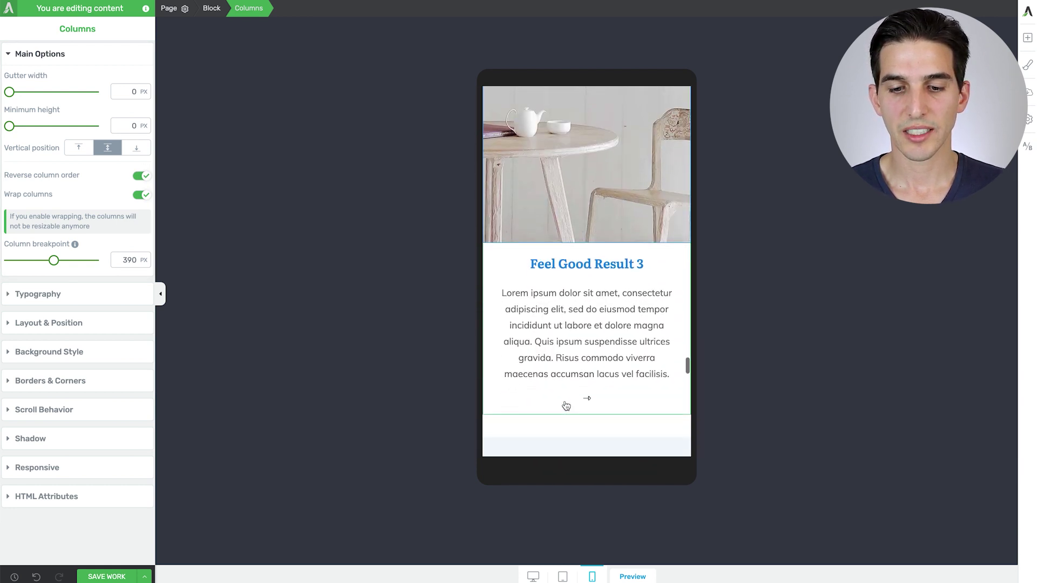
scroll(567, 406, down, 15)
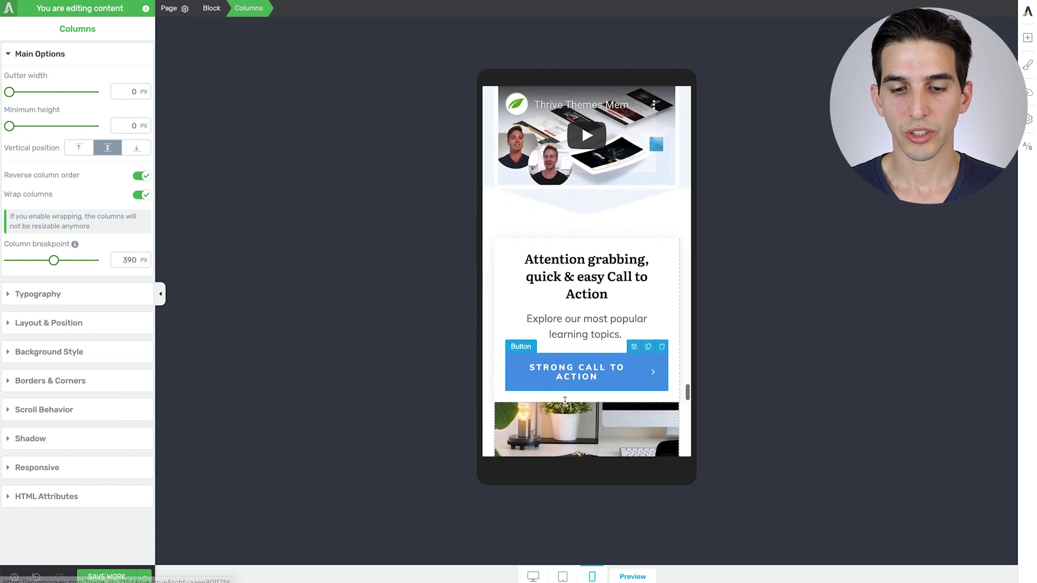
Reduce the call-to-action fancy divider's height from 93 px to 53 px on mobile
click(533, 373)
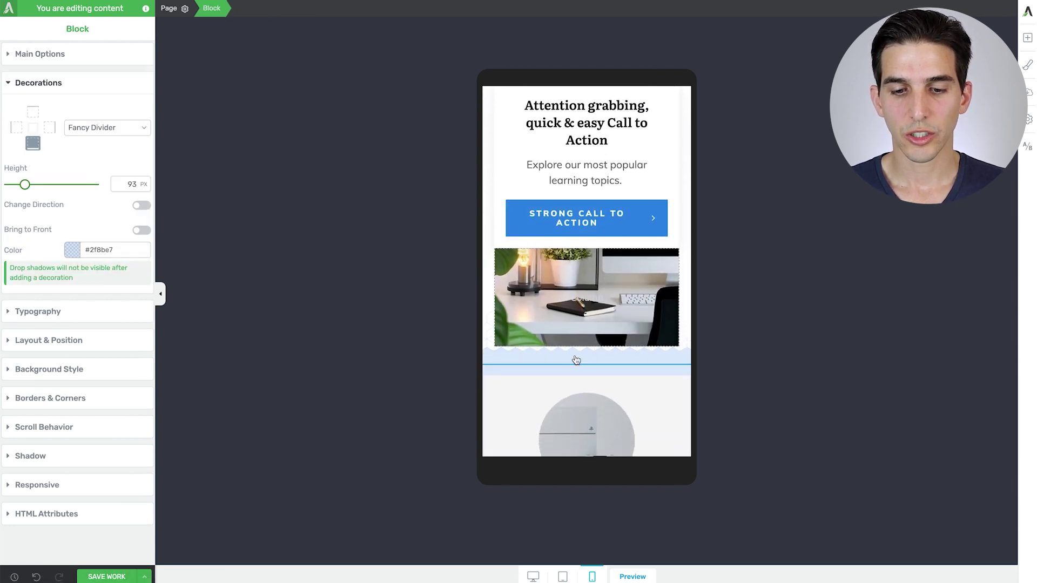
drag(26, 188, 19, 186)
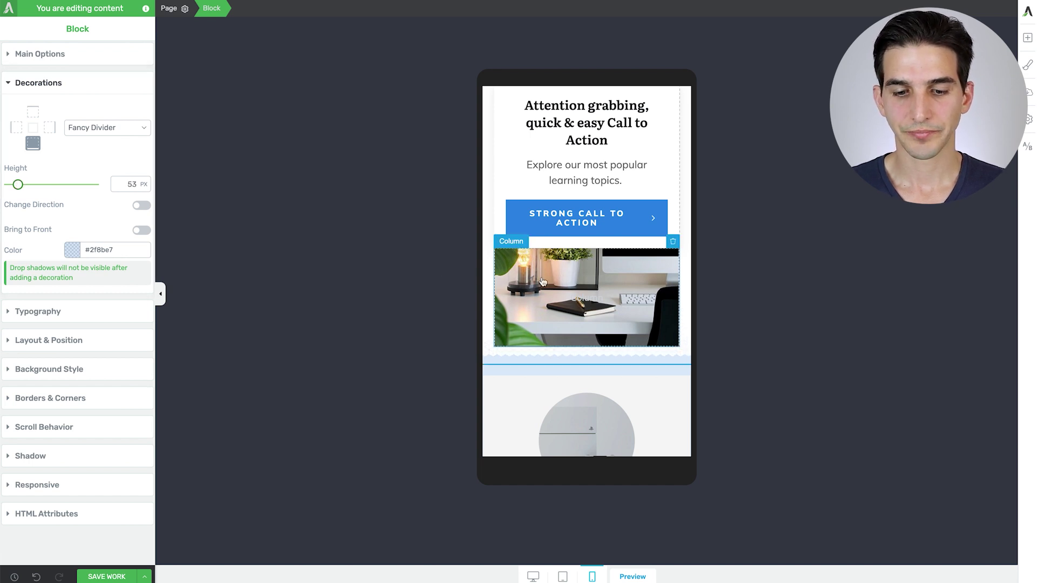
scroll(543, 282, down, 8)
scroll(543, 282, up, 7)
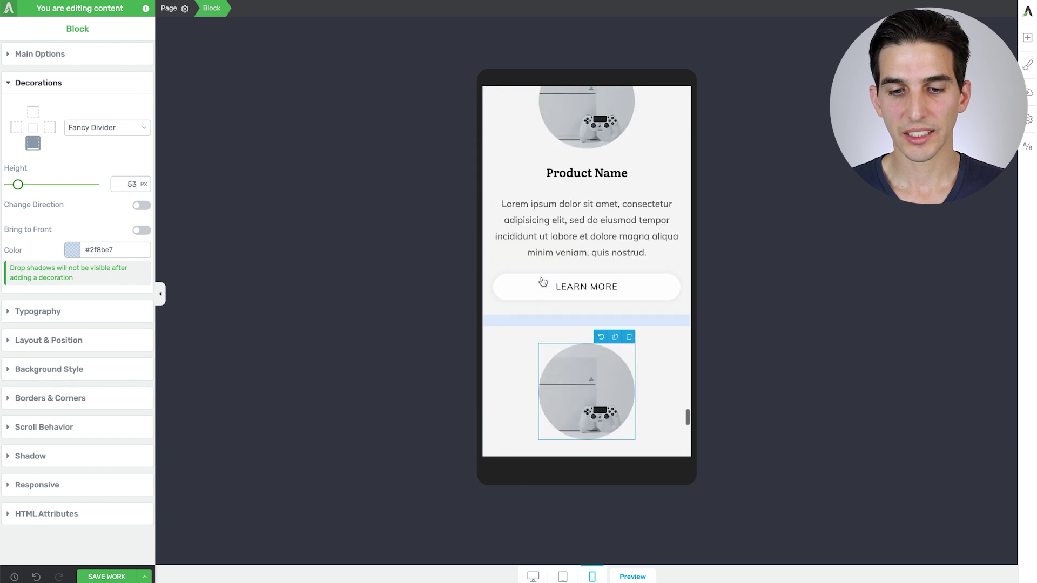
Set 10 px left and right padding on the product-card Background Section for mobile
click(533, 306)
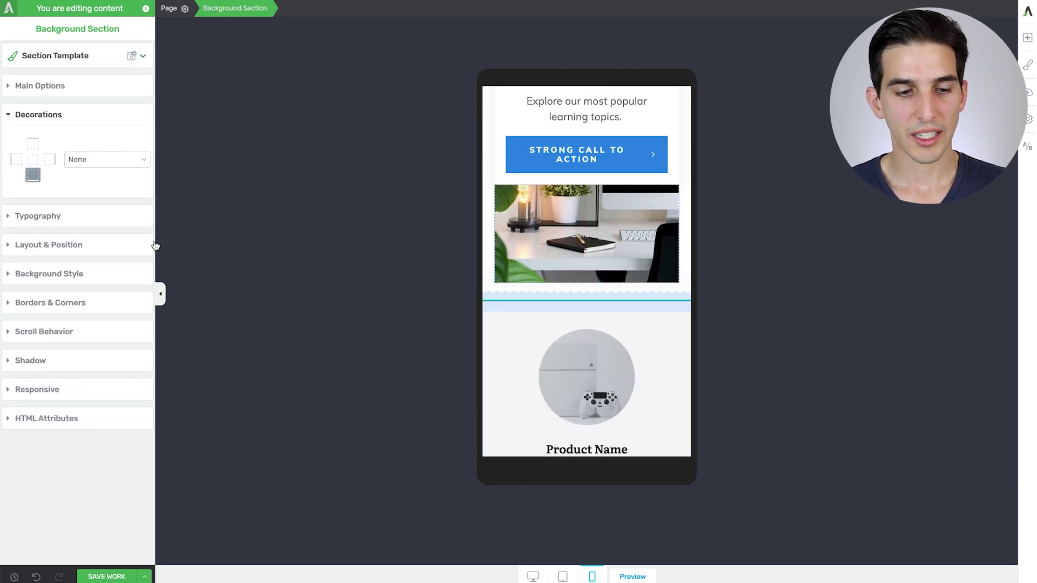
click(25, 251)
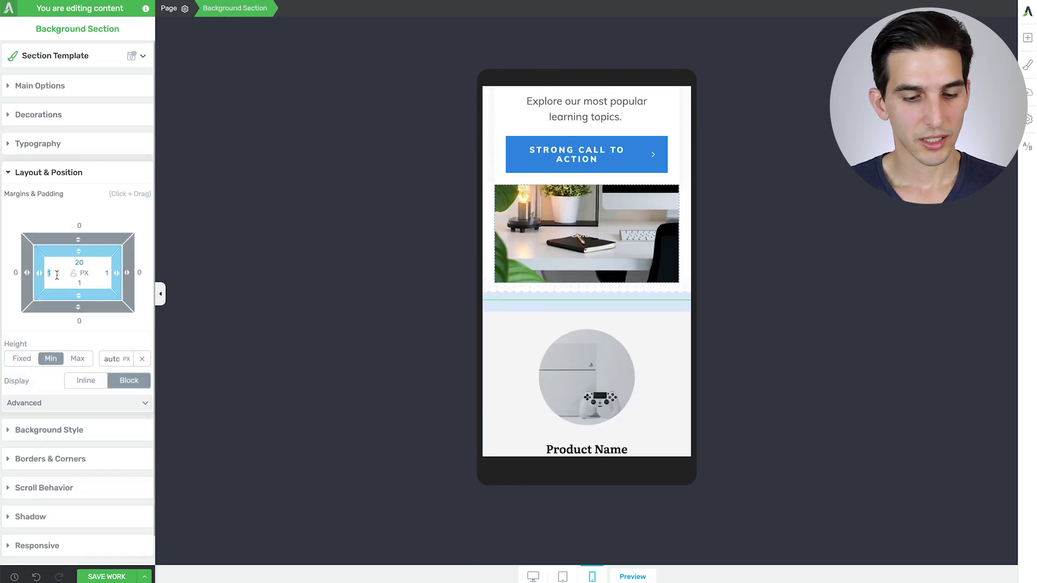
text(10)
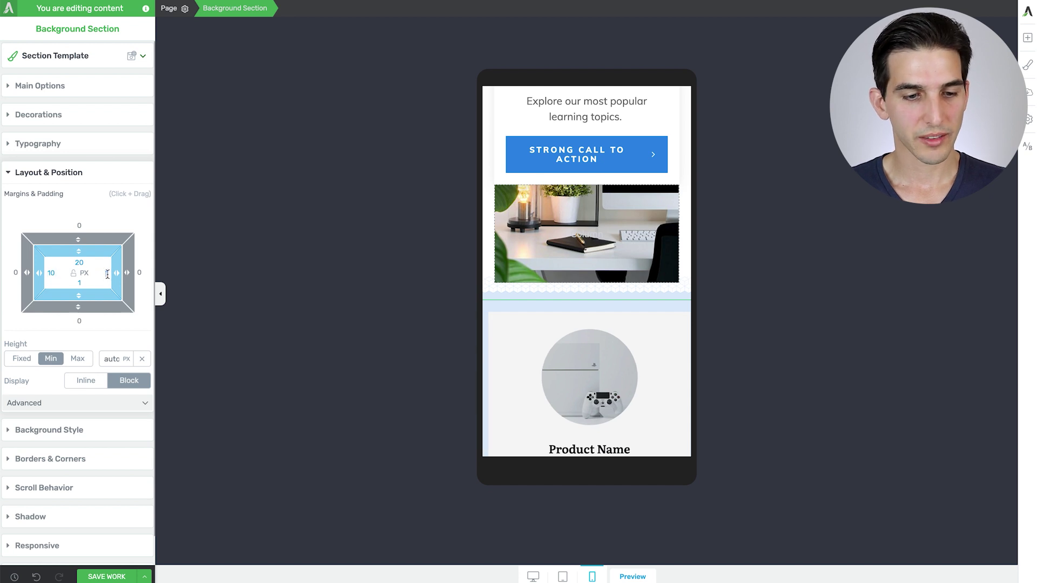
text(10)
scroll(591, 327, down, 5)
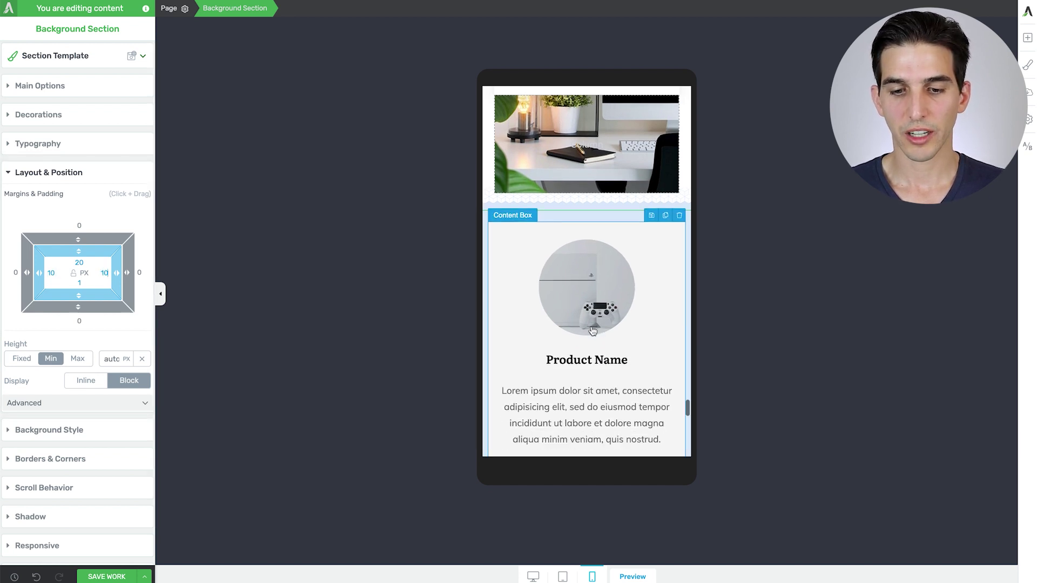
scroll(591, 327, down, 6)
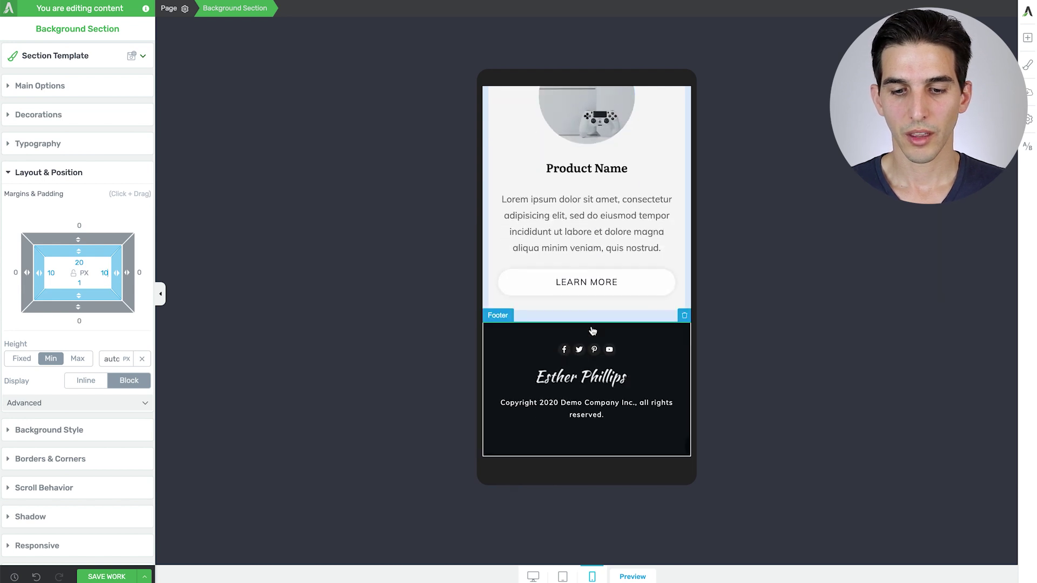
scroll(593, 331, up, 2)
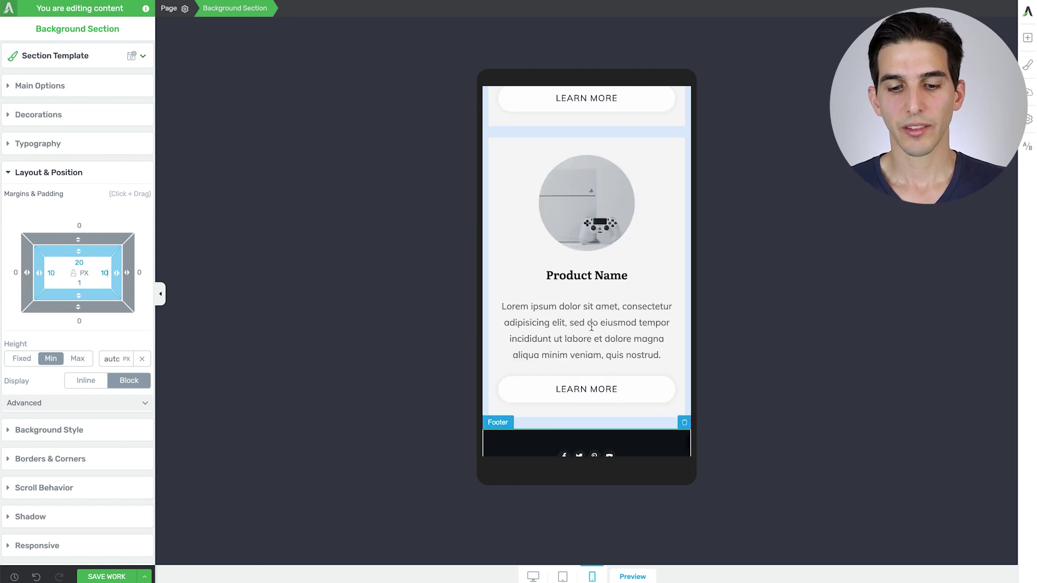
Return to the desktop layout, save the template edits, and scroll through the page
click(533, 577)
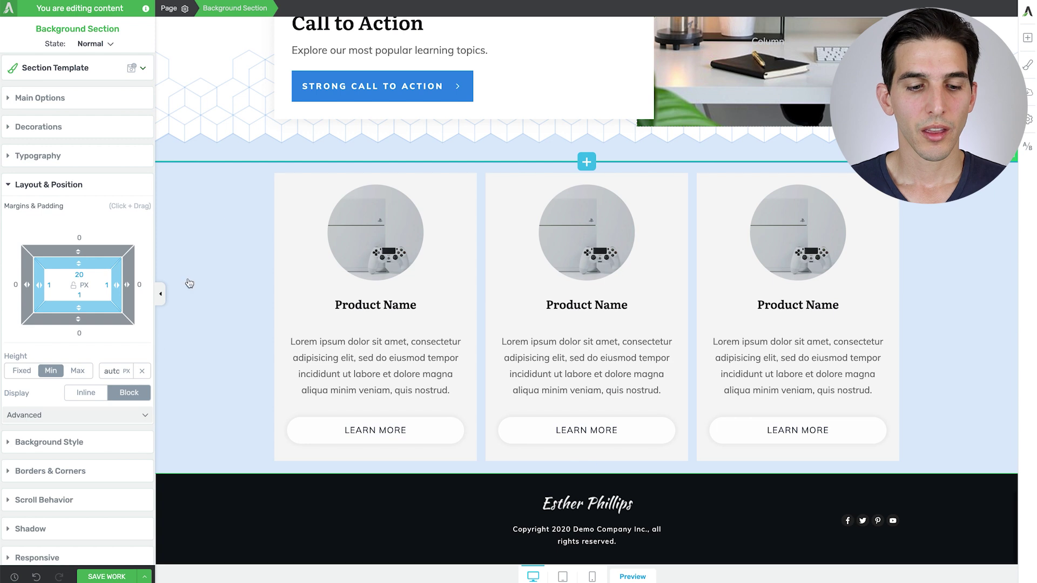
click(119, 577)
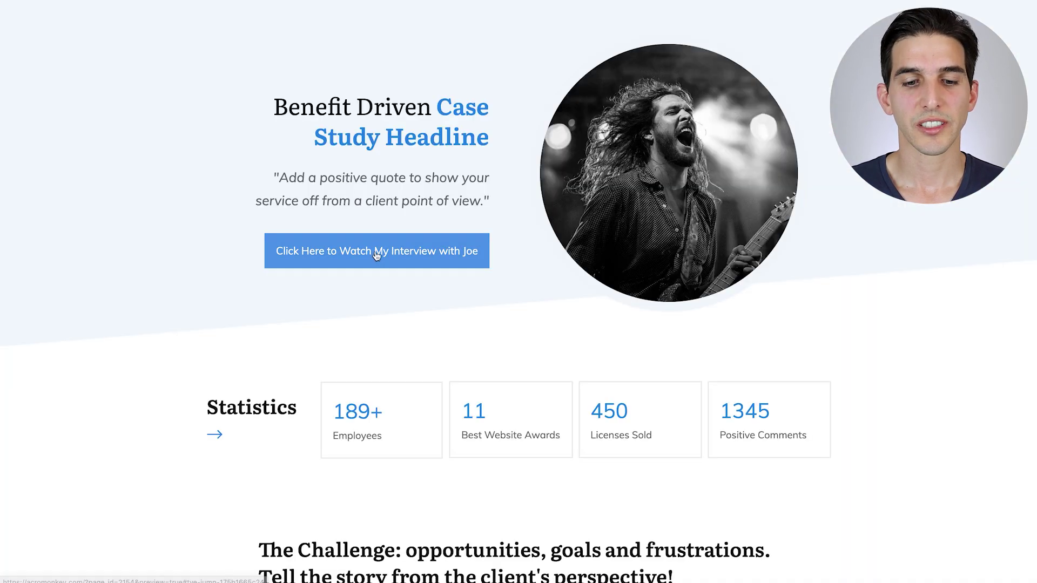
scroll(375, 251, down, 20)
scroll(377, 255, down, 9)
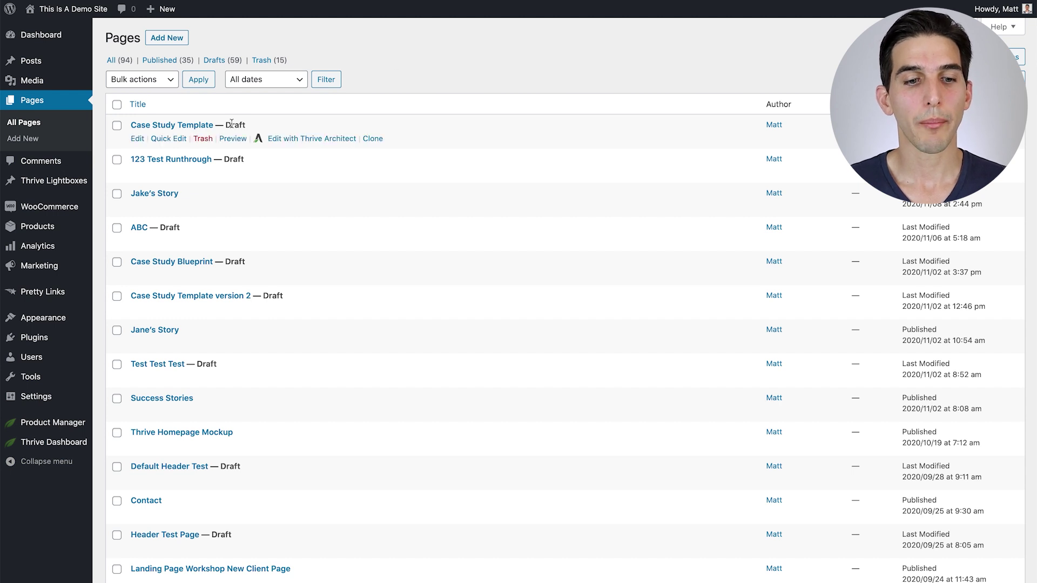
Clone the Case Study Template page and title the clone 'Jessica's Story'
mouse_move(336, 119)
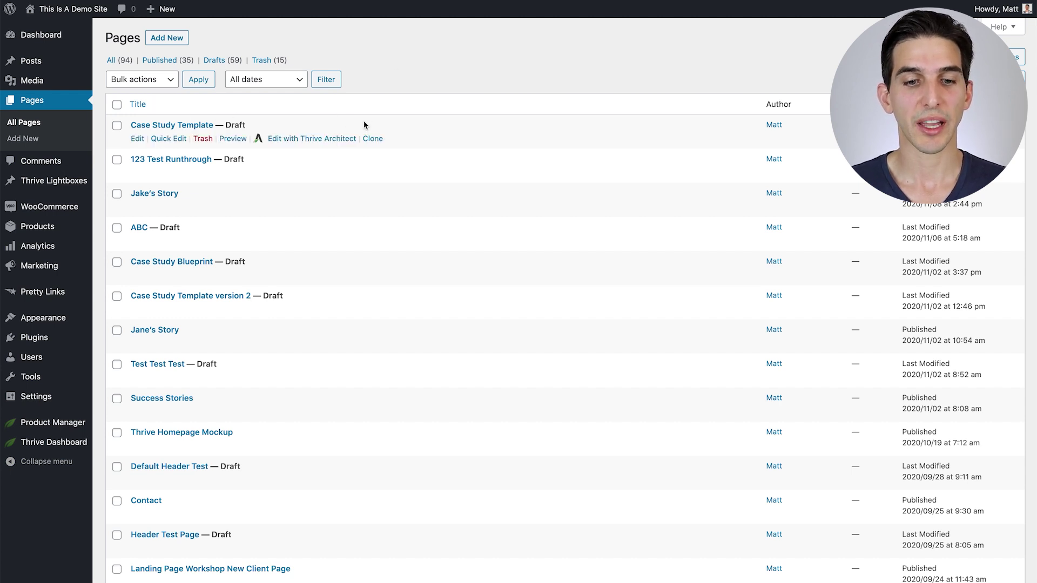
click(375, 140)
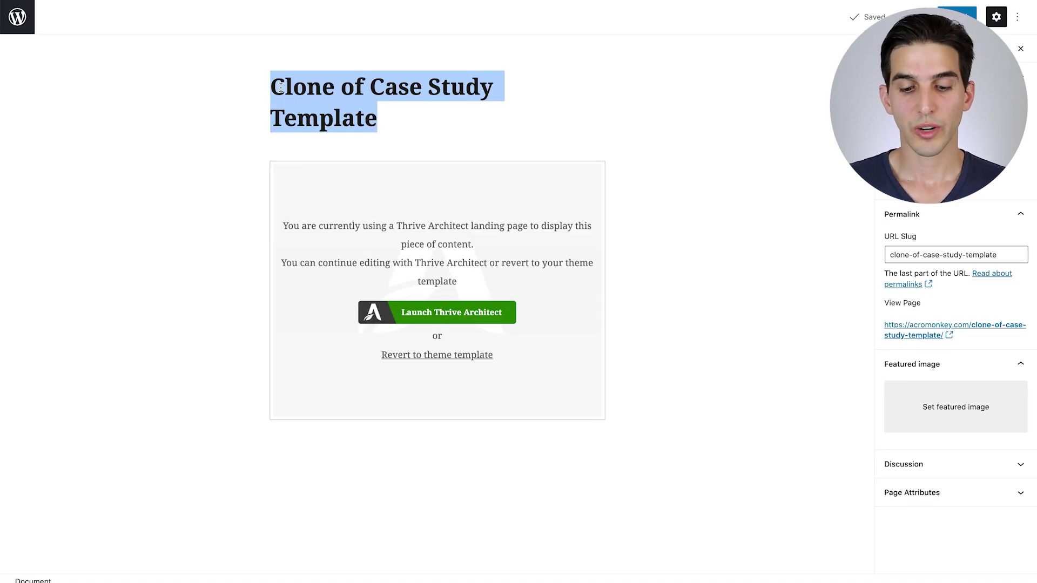
text(J)
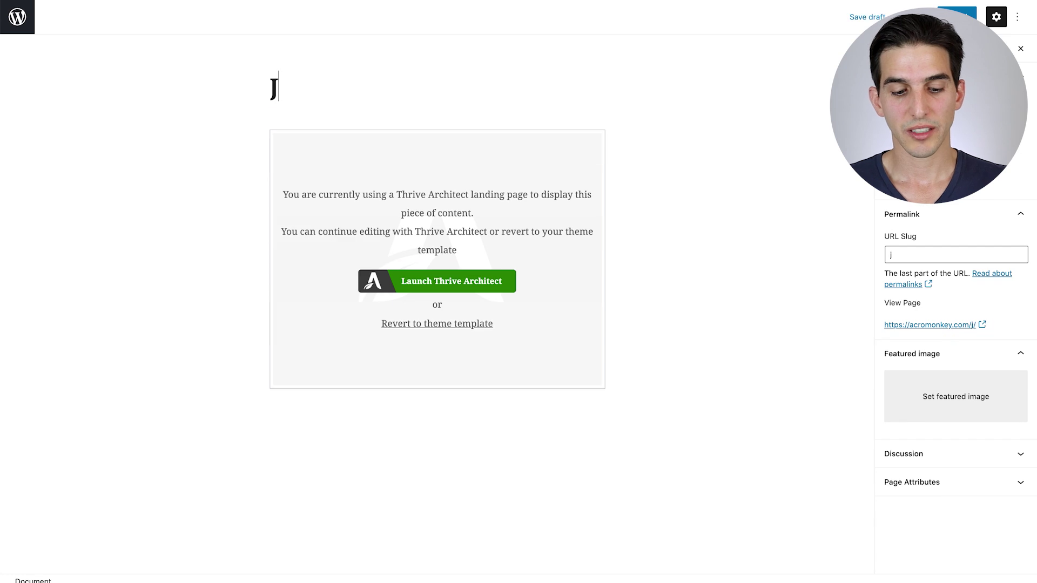
text(essica's)
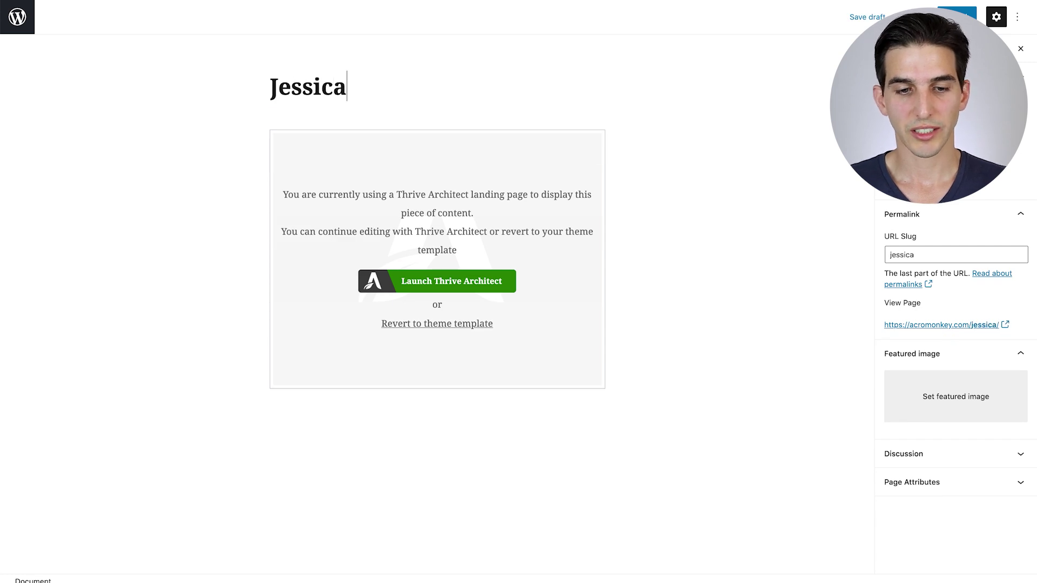
key(BackSpace)
text('s)
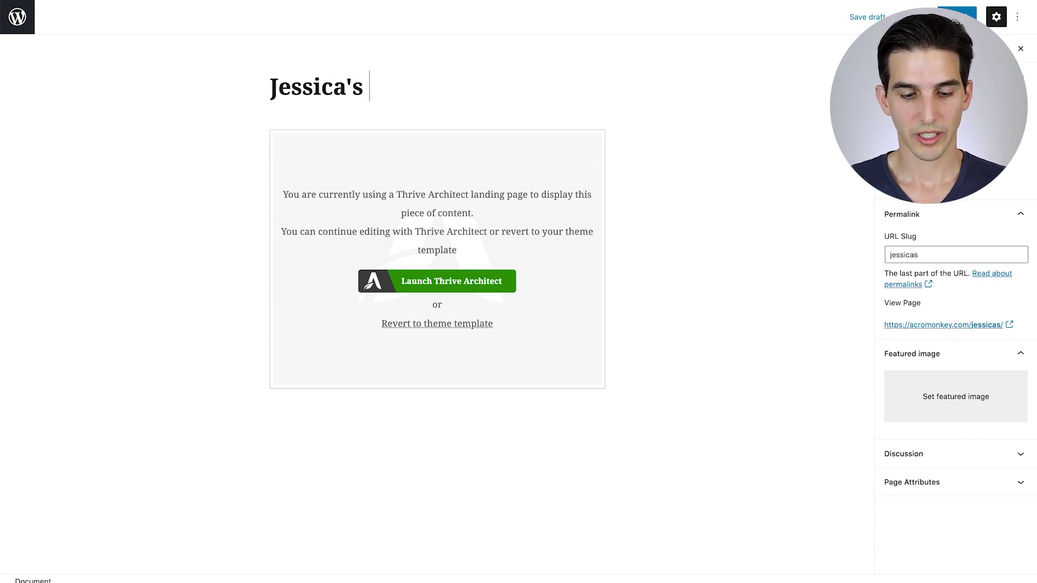
text( Story)
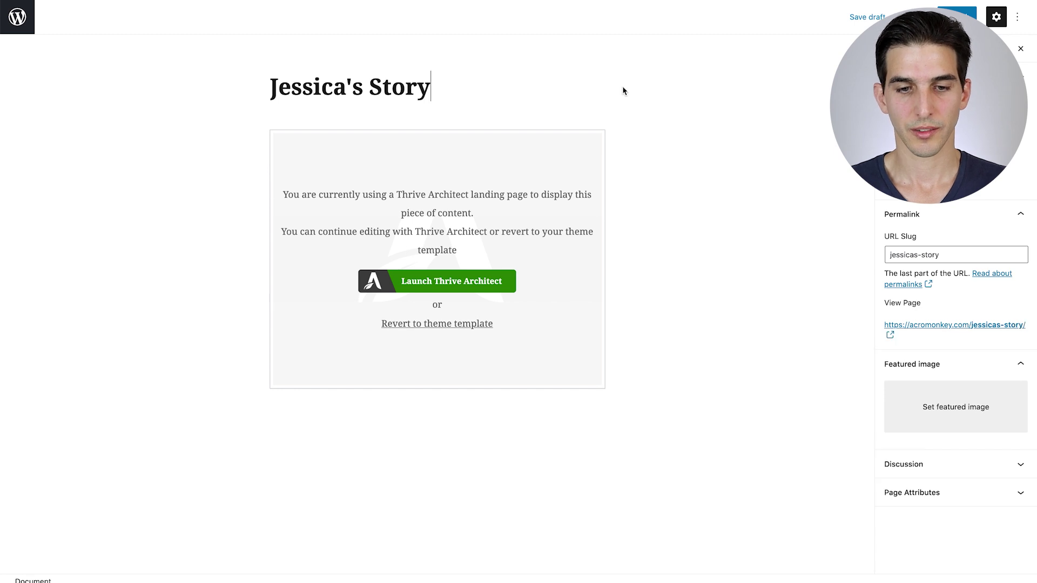
Set a featured image, save the draft, and publish Jessica's Story
click(956, 422)
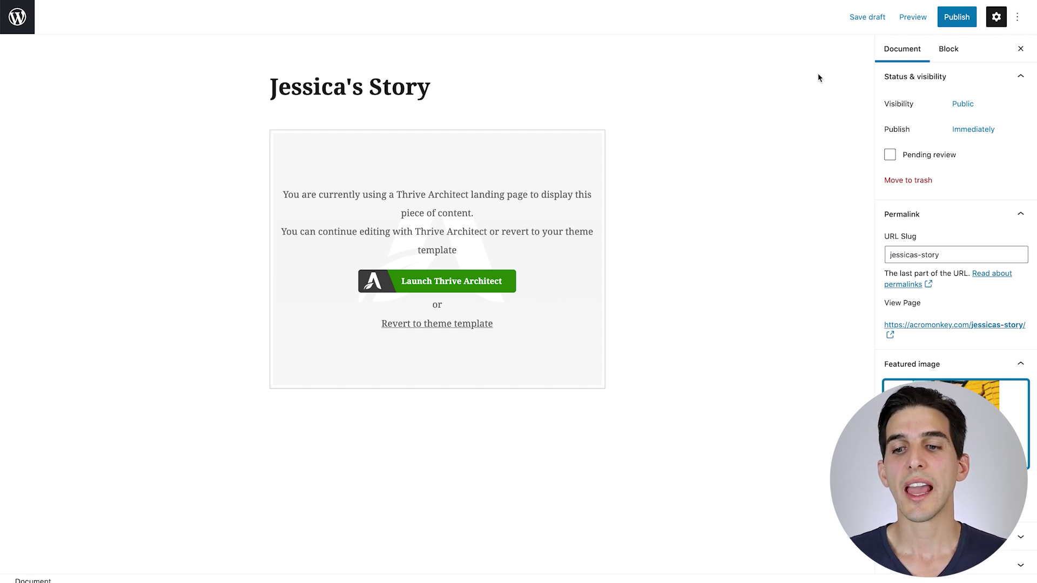
click(862, 21)
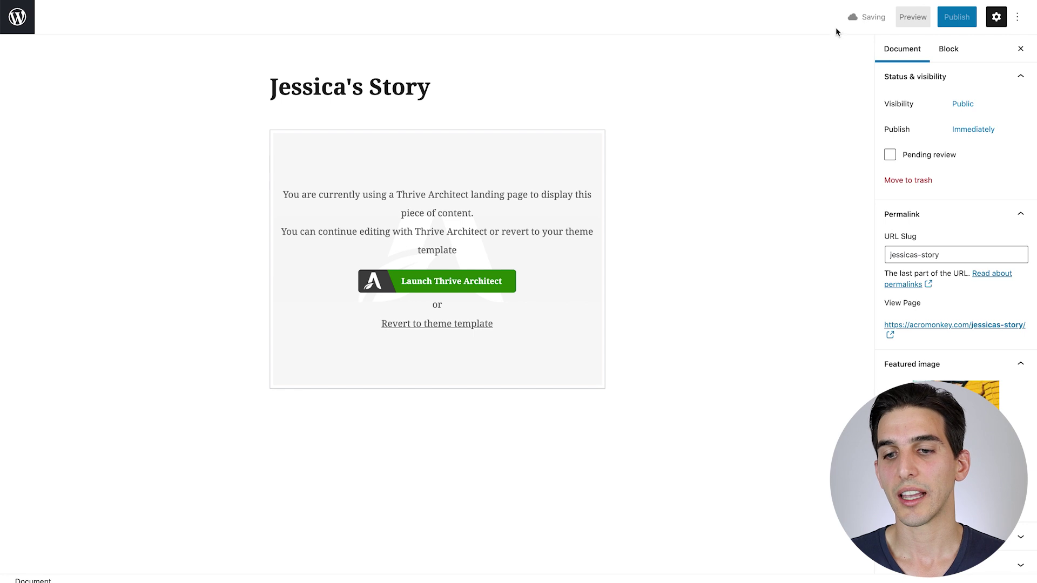
click(955, 19)
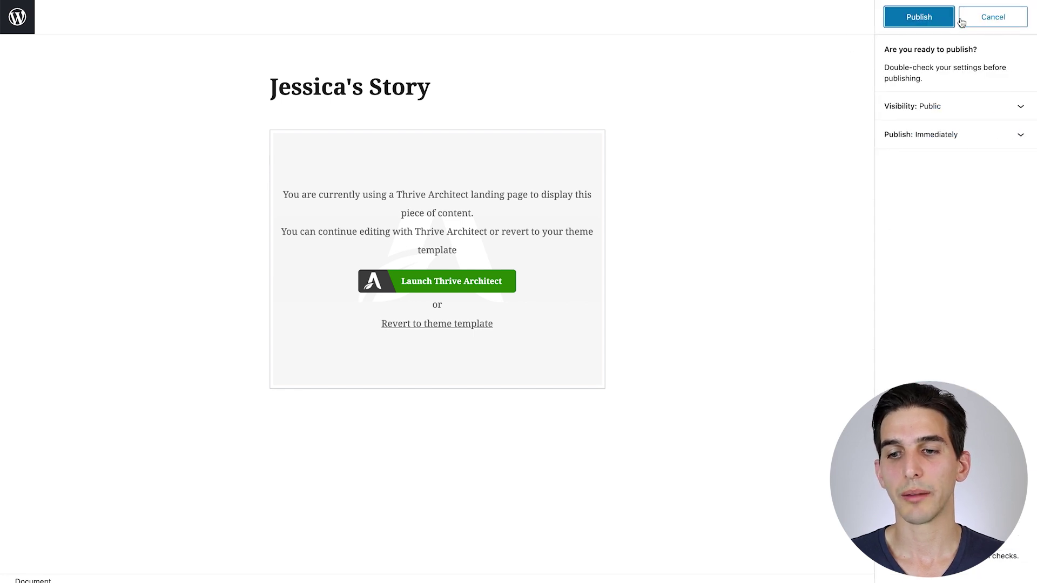
click(936, 20)
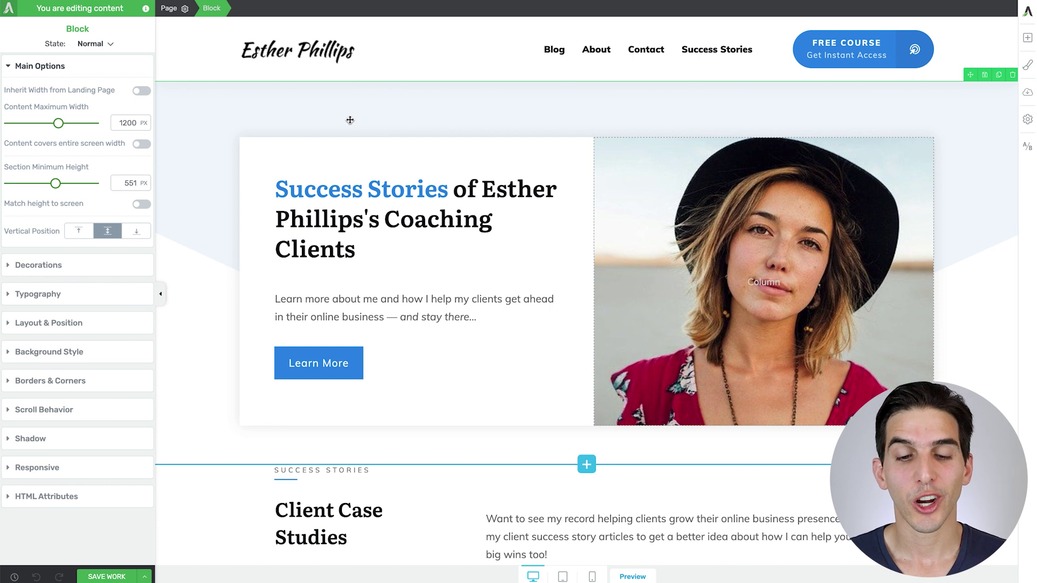
Scroll down to the Client Case Studies post list and select it
scroll(350, 120, down, 5)
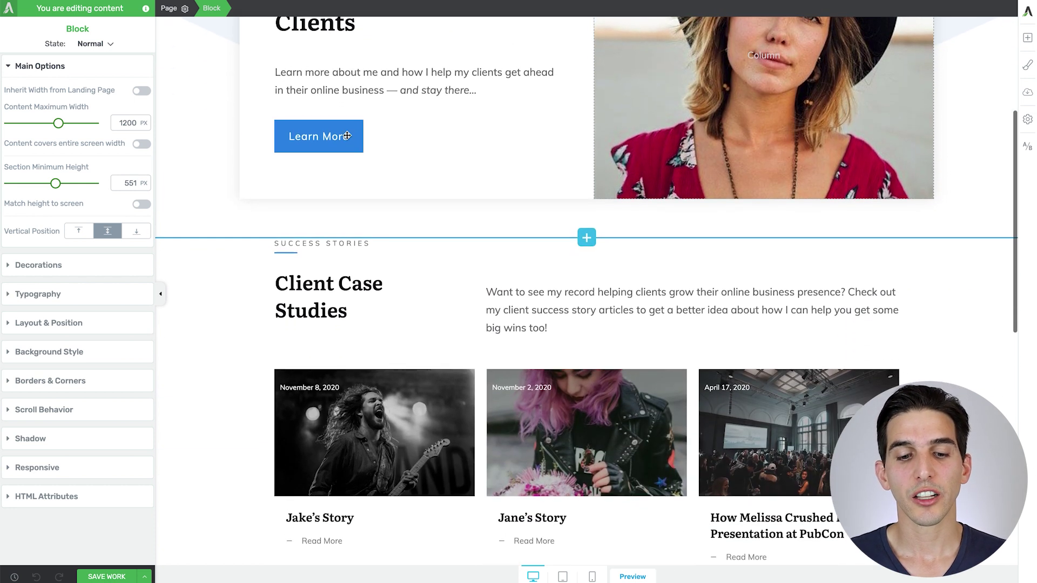
click(357, 402)
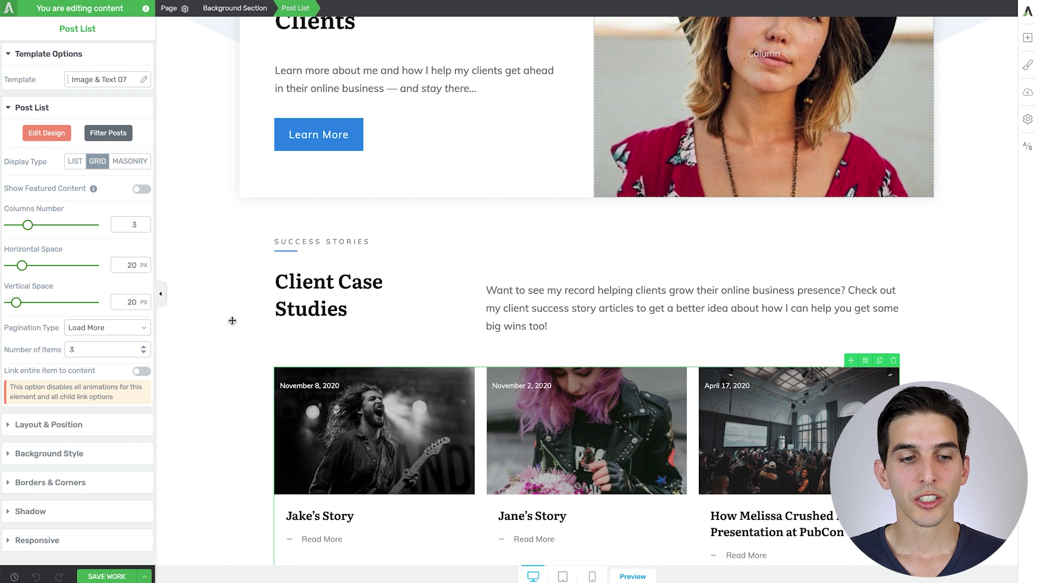
Add Jessica's Story to the post list's filter by searching 'Jessi', then save and close
click(118, 134)
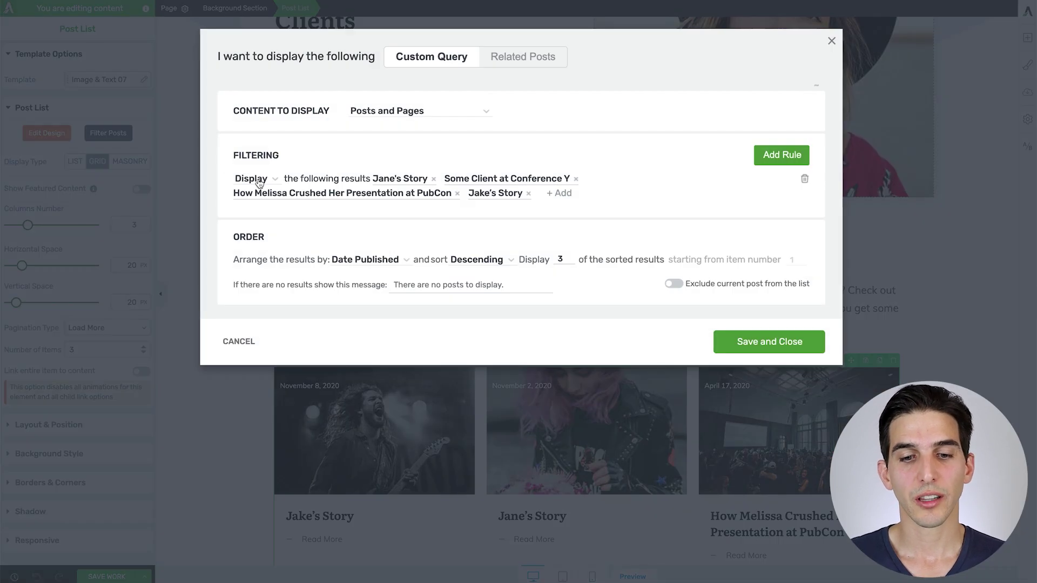
click(564, 194)
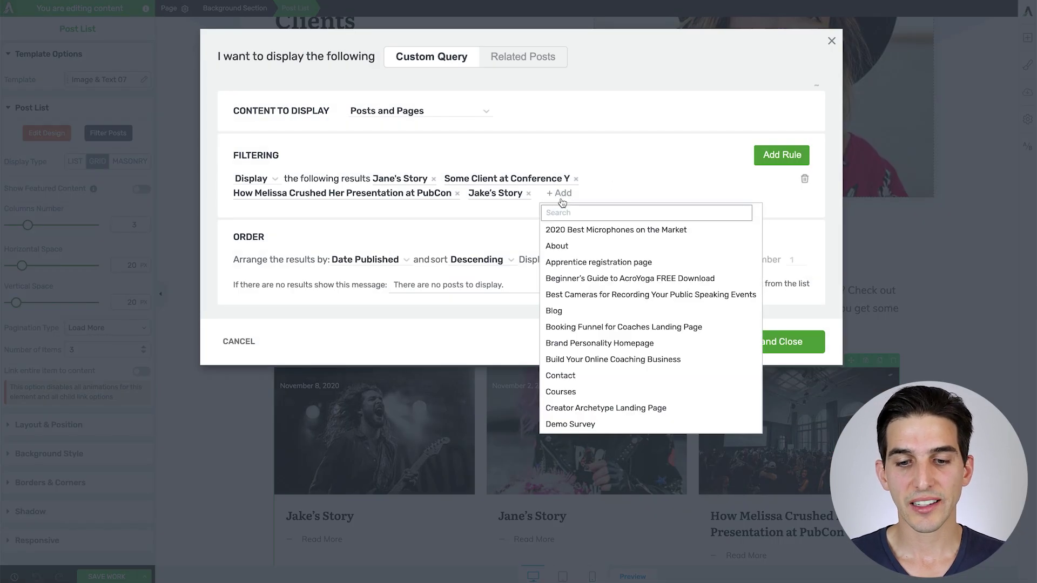
text(Je)
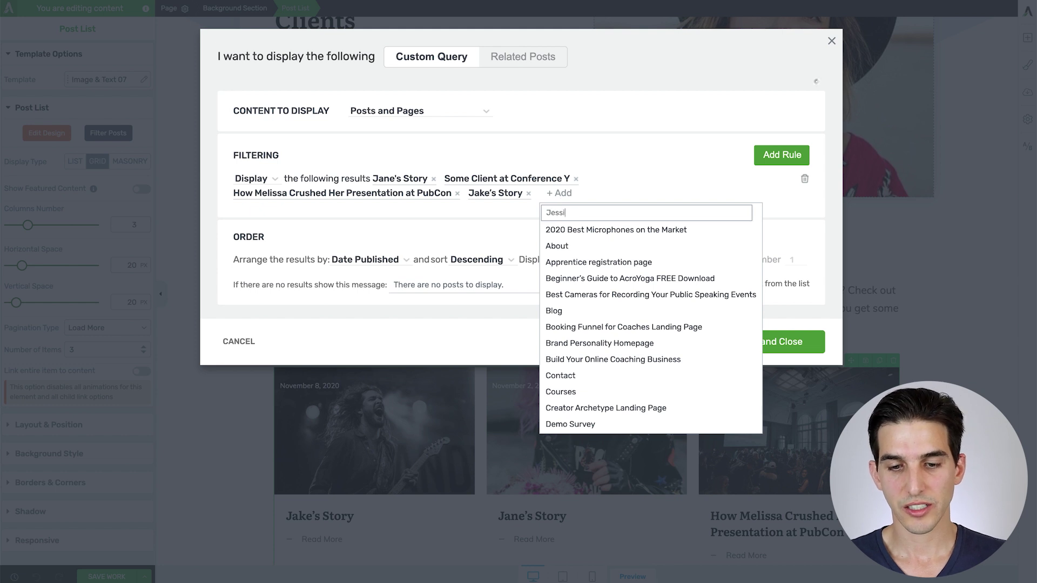
text(ssi)
click(576, 229)
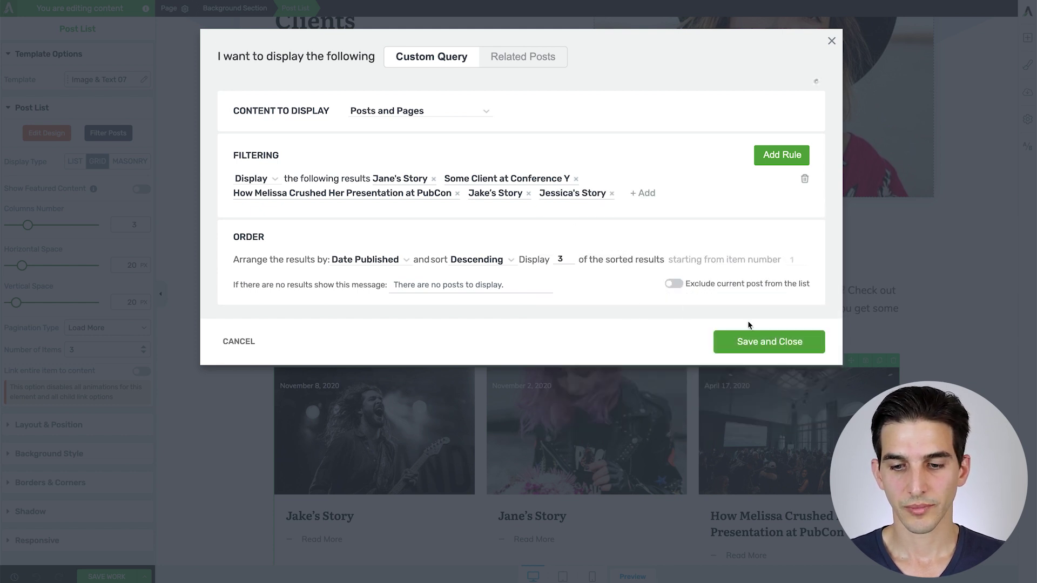
click(747, 343)
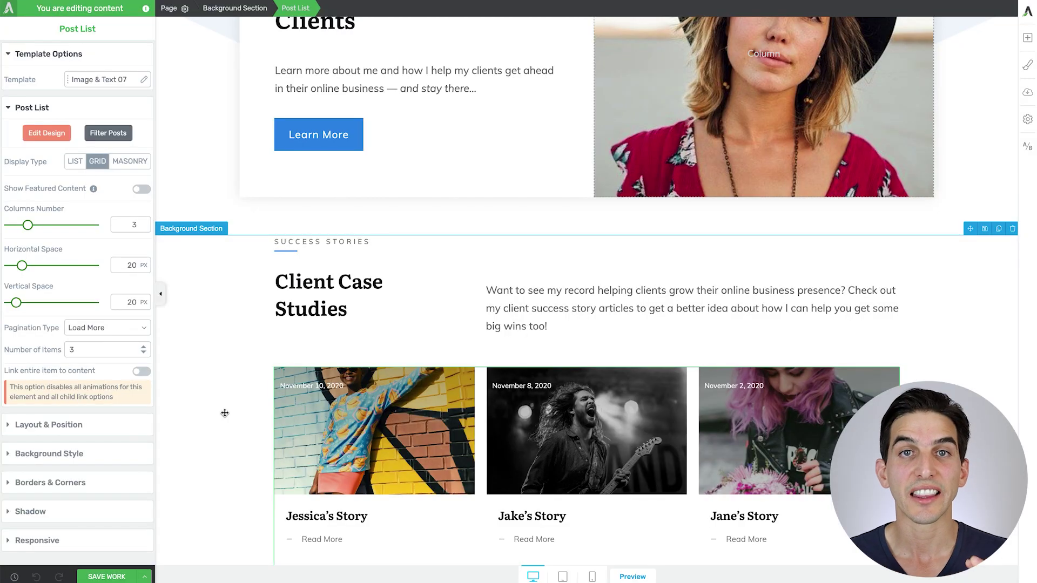
Preview the saved Success Stories page and load more case studies below the grid
scroll(225, 414, down, 2)
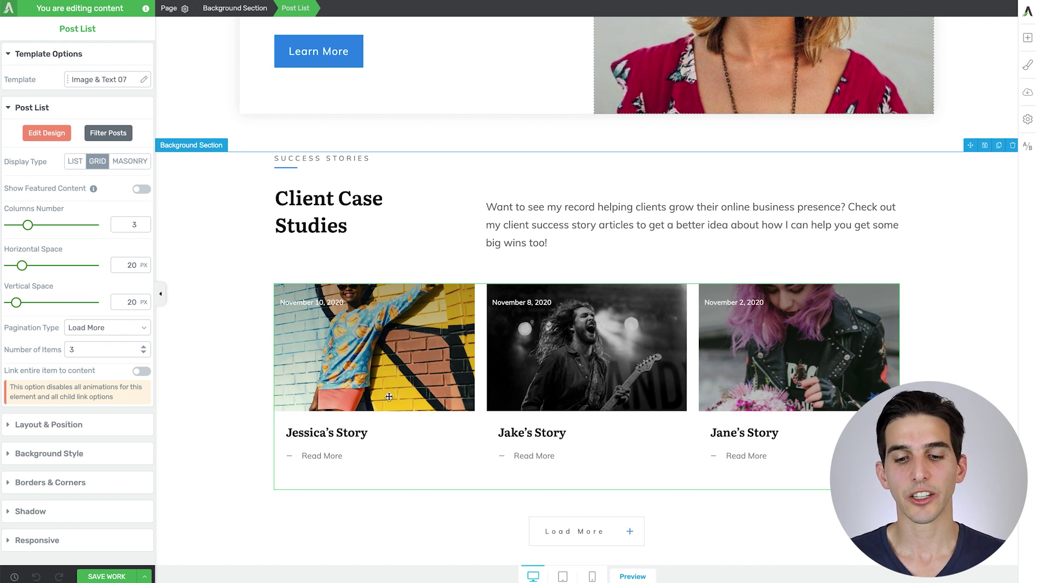
click(633, 577)
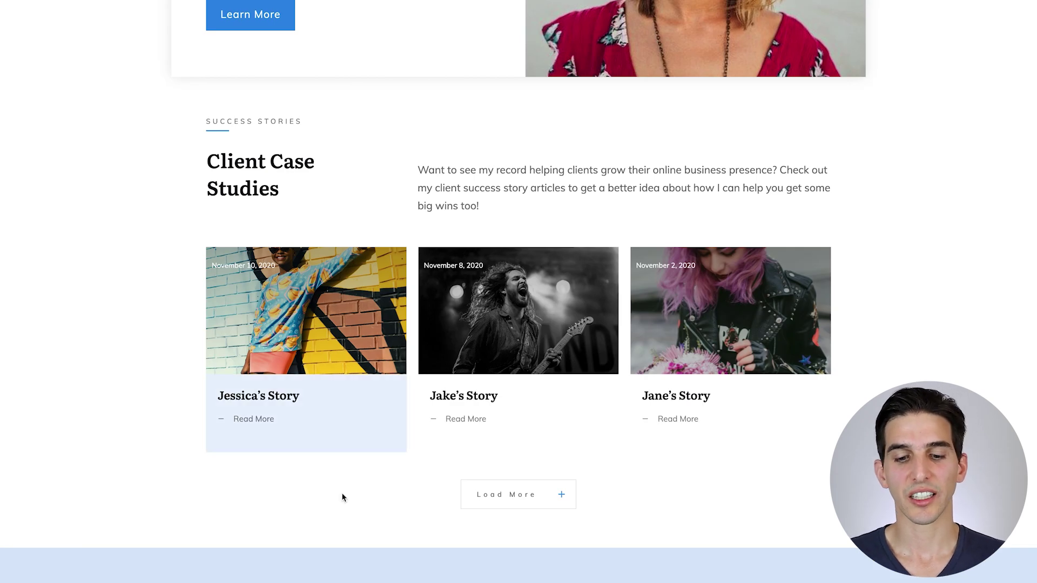
click(513, 501)
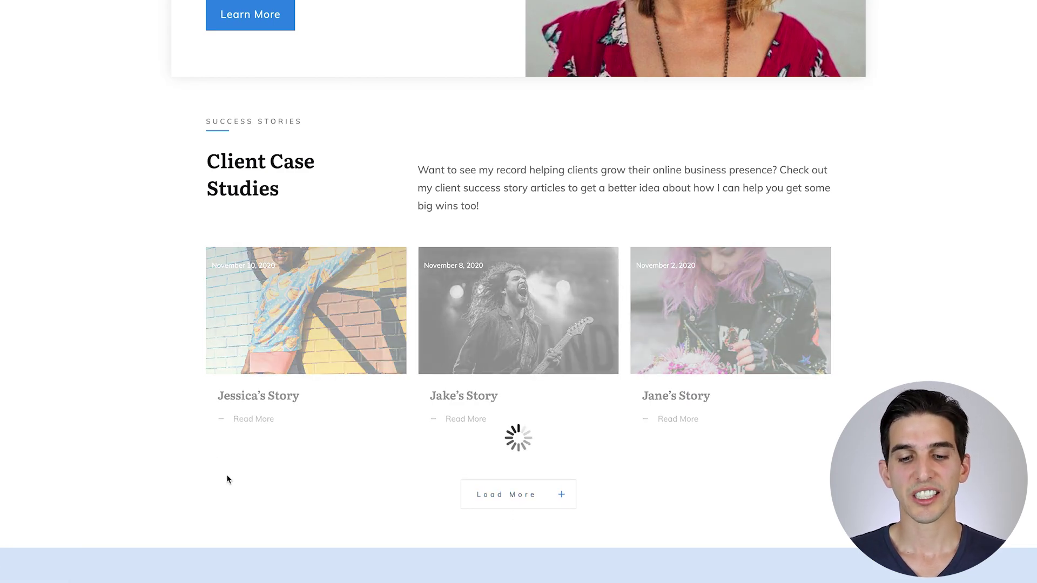
scroll(139, 390, down, 1)
scroll(138, 390, down, 2)
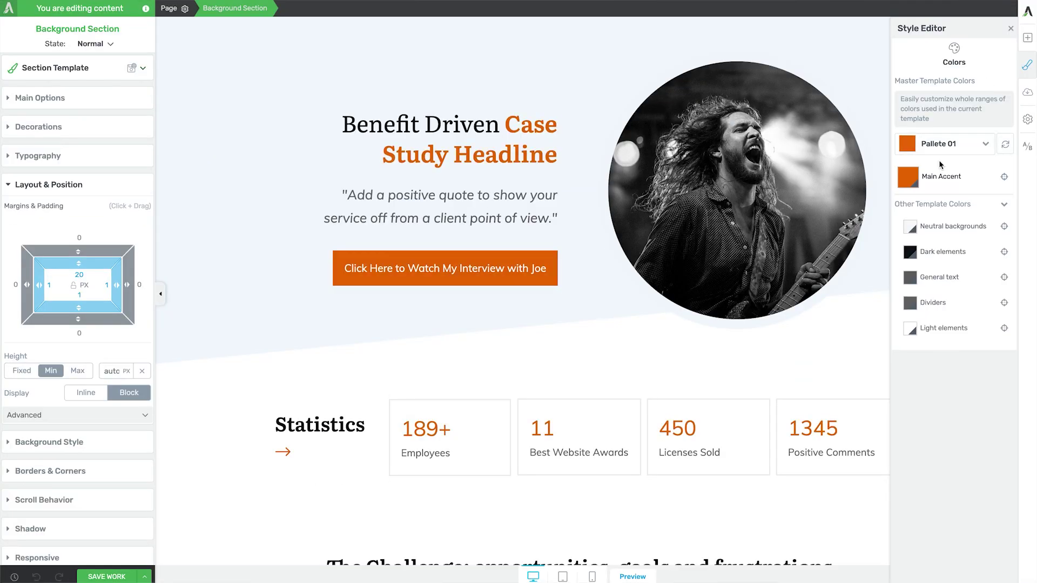
Try the crimson Pallete 02 on the case study template's accent colours
click(1010, 28)
scroll(905, 113, down, 15)
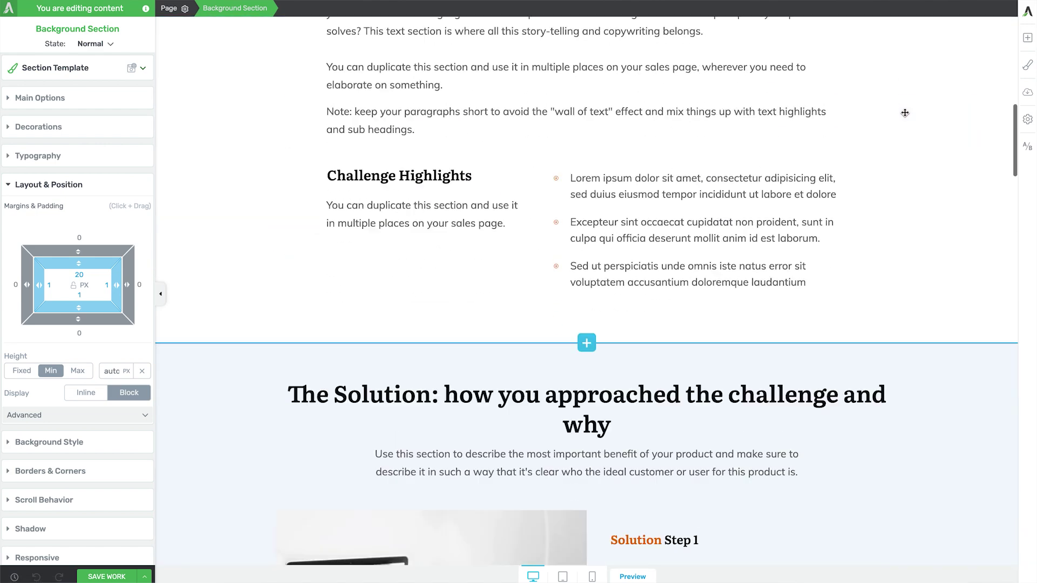
scroll(905, 113, down, 10)
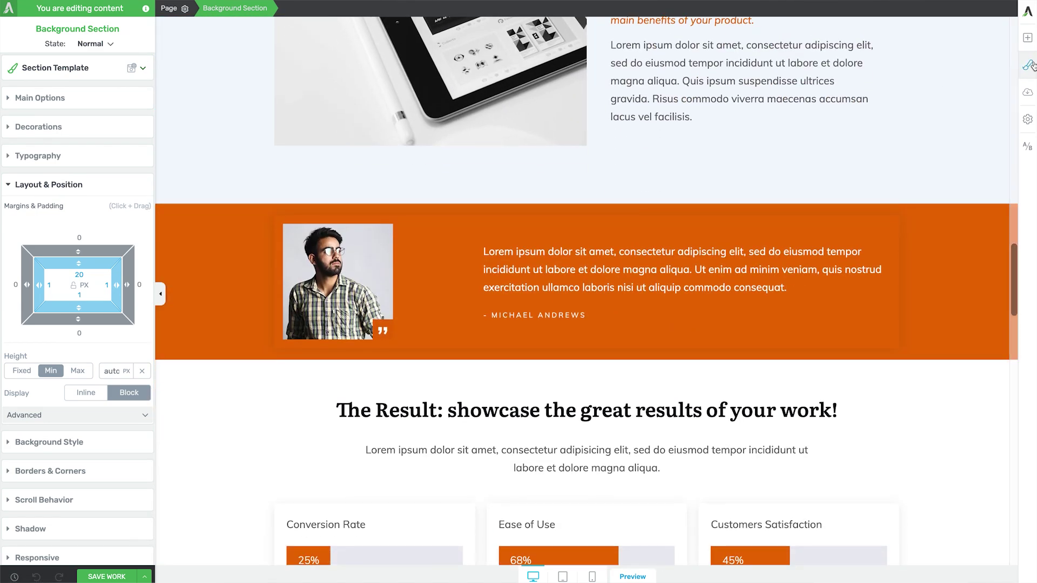
click(1029, 65)
click(940, 144)
click(964, 170)
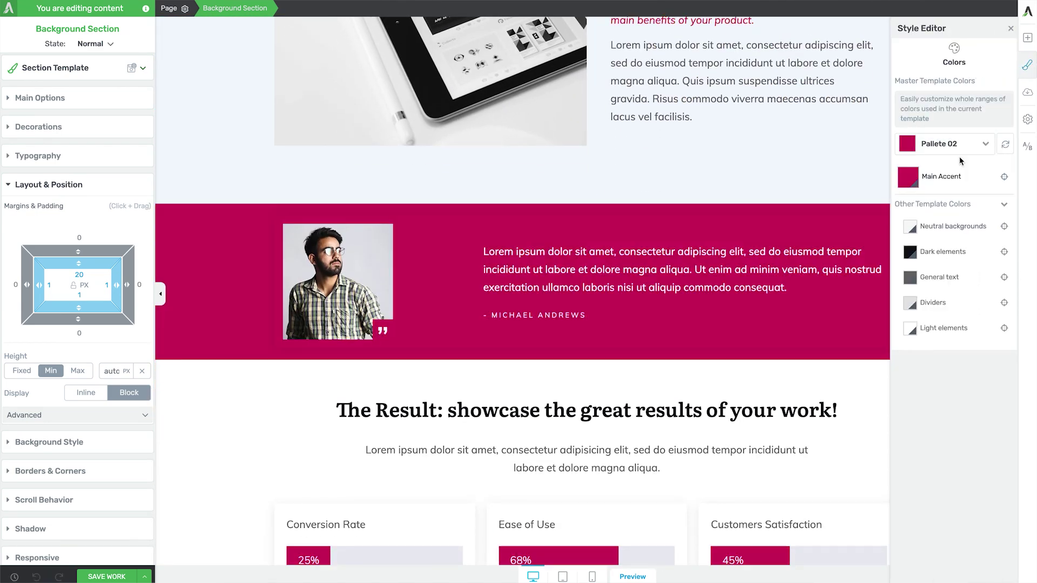
click(1011, 29)
Switch the template accents to the blue Default palette and close the Style Editor
scroll(926, 155, down, 18)
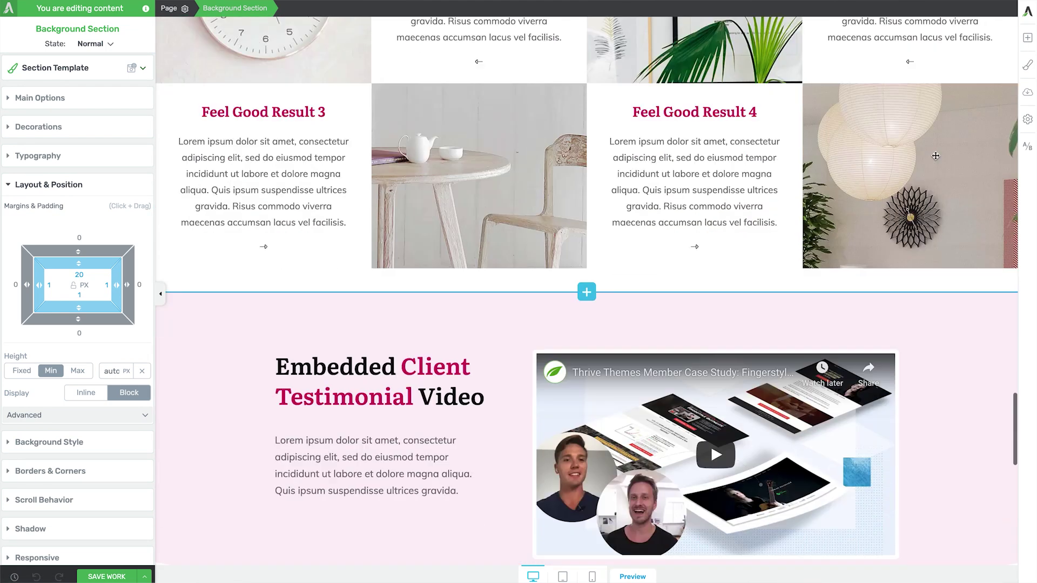
scroll(935, 156, down, 5)
click(1028, 66)
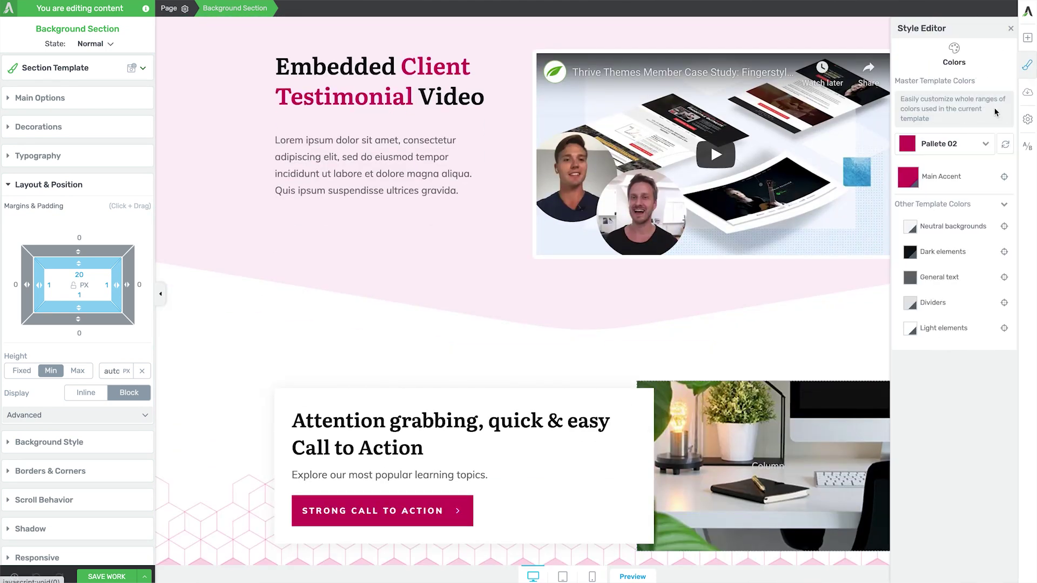
click(934, 145)
click(907, 169)
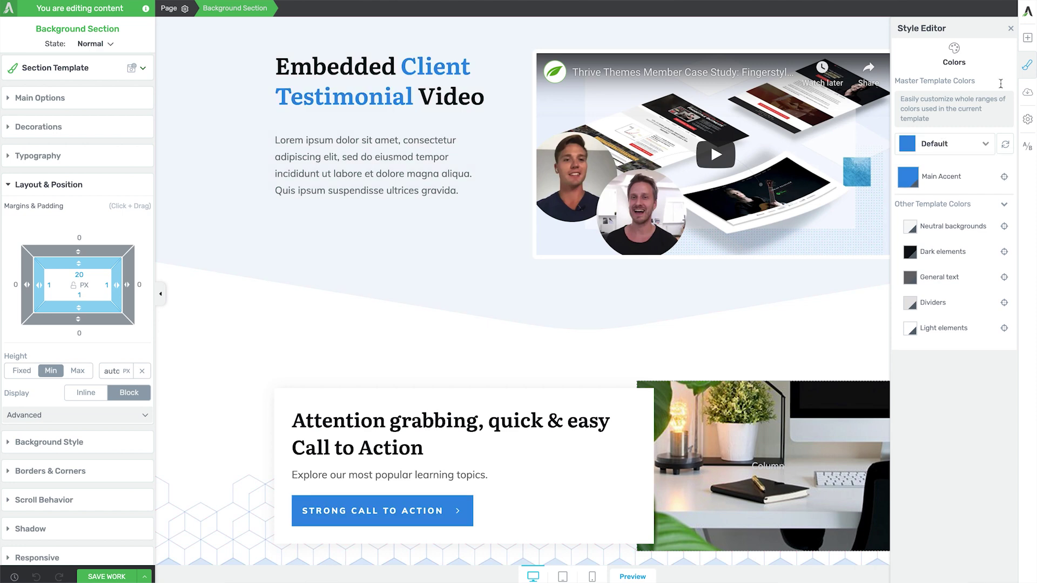
click(1011, 28)
scroll(913, 162, down, 8)
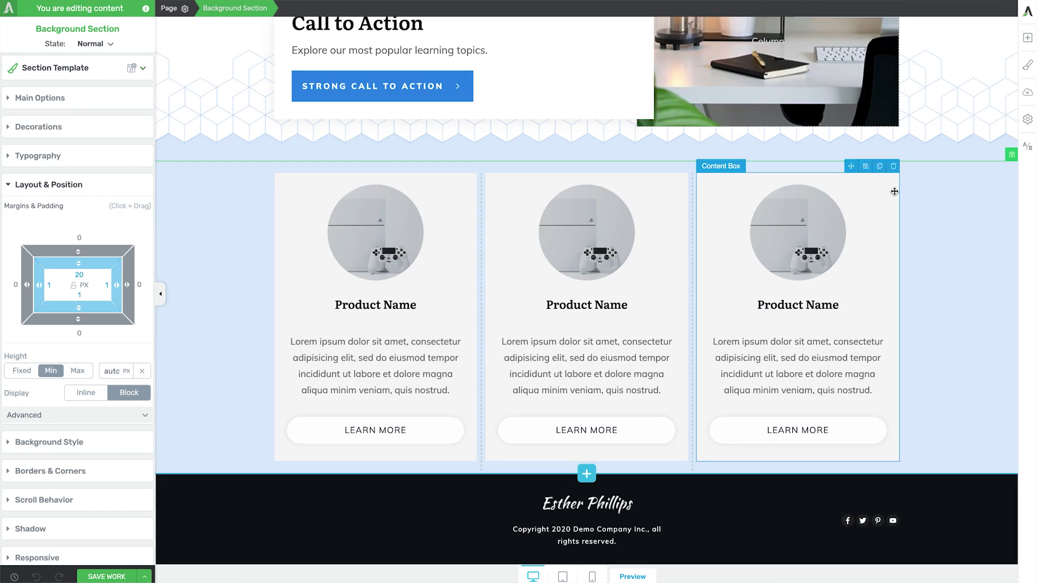